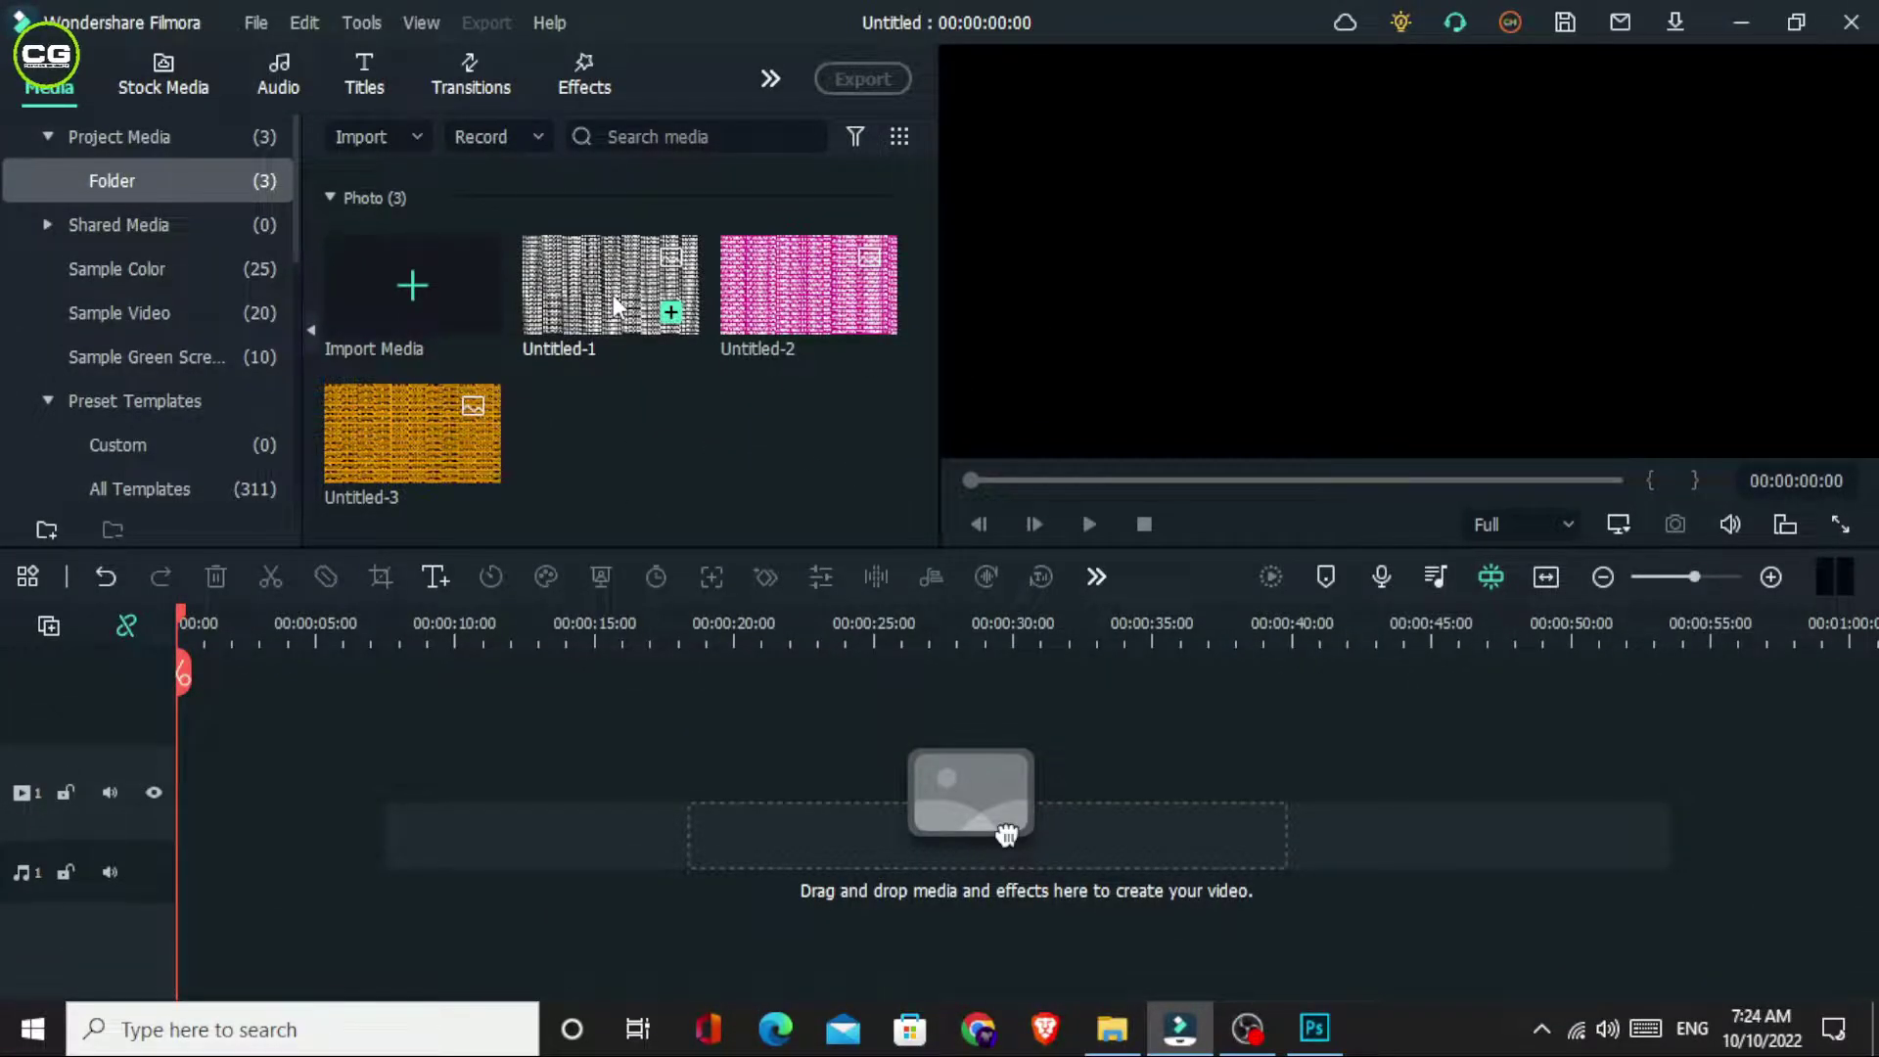
# - Preview the white FILMORA, pink Untitled-2 and orange Untitled-3 pattern images, playing the orange one
pyautogui.doubleClick(612, 296)
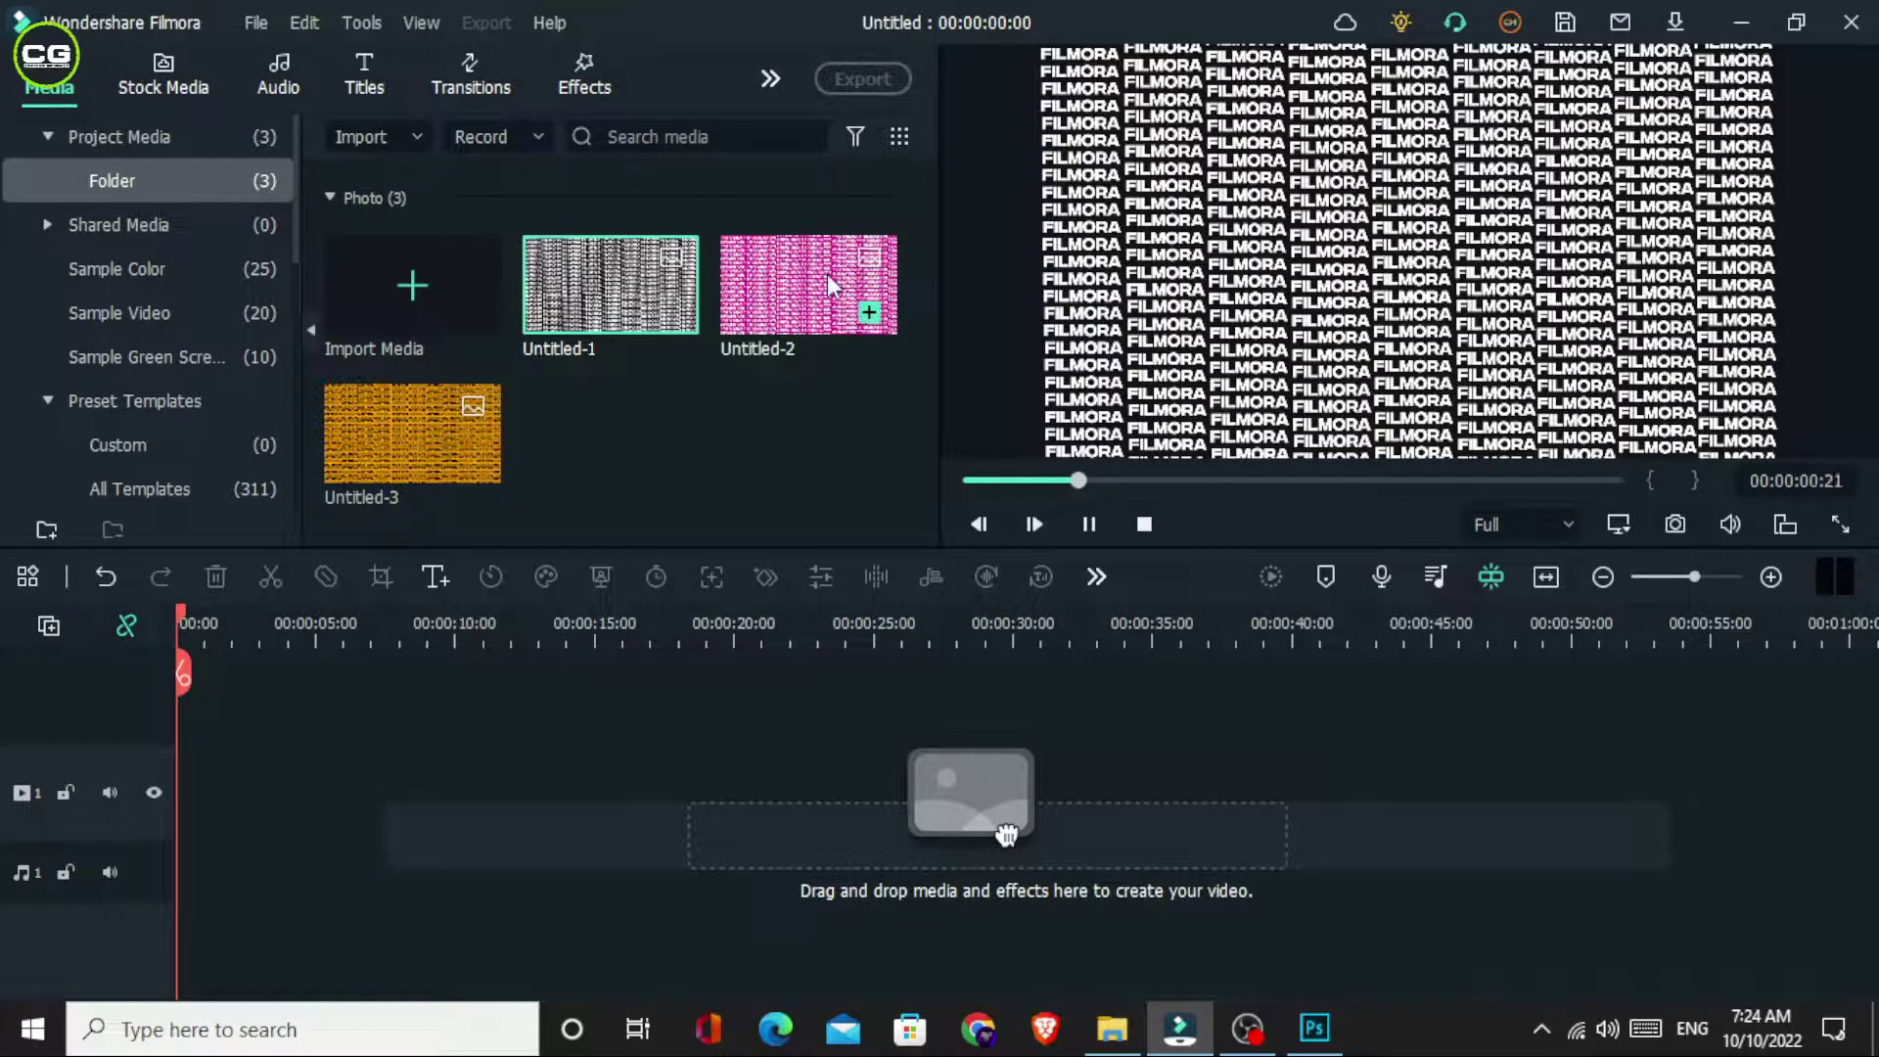
pyautogui.doubleClick(869, 306)
pyautogui.click(470, 455)
pyautogui.press('space')
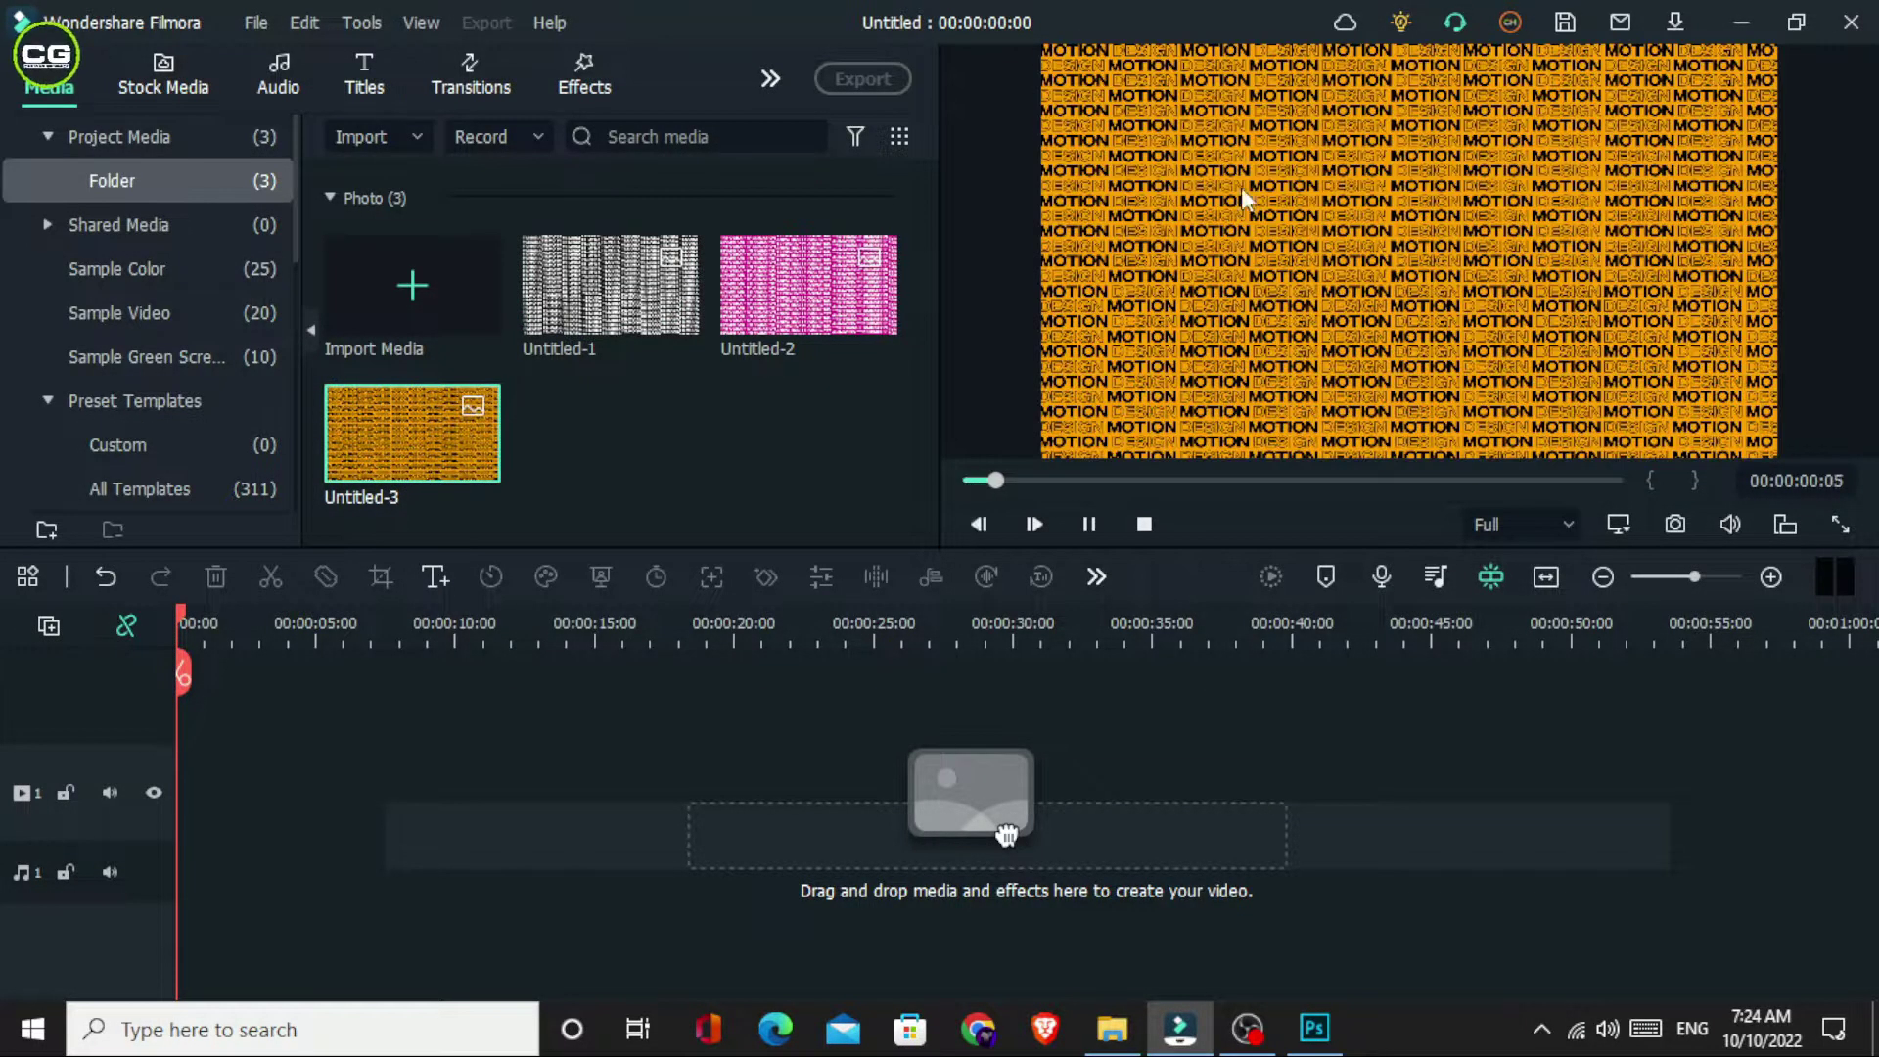
# - In Photoshop, drag a DESIGN and a MOTION text copy into the pattern's gaps, then deselect
pyautogui.click(1314, 1028)
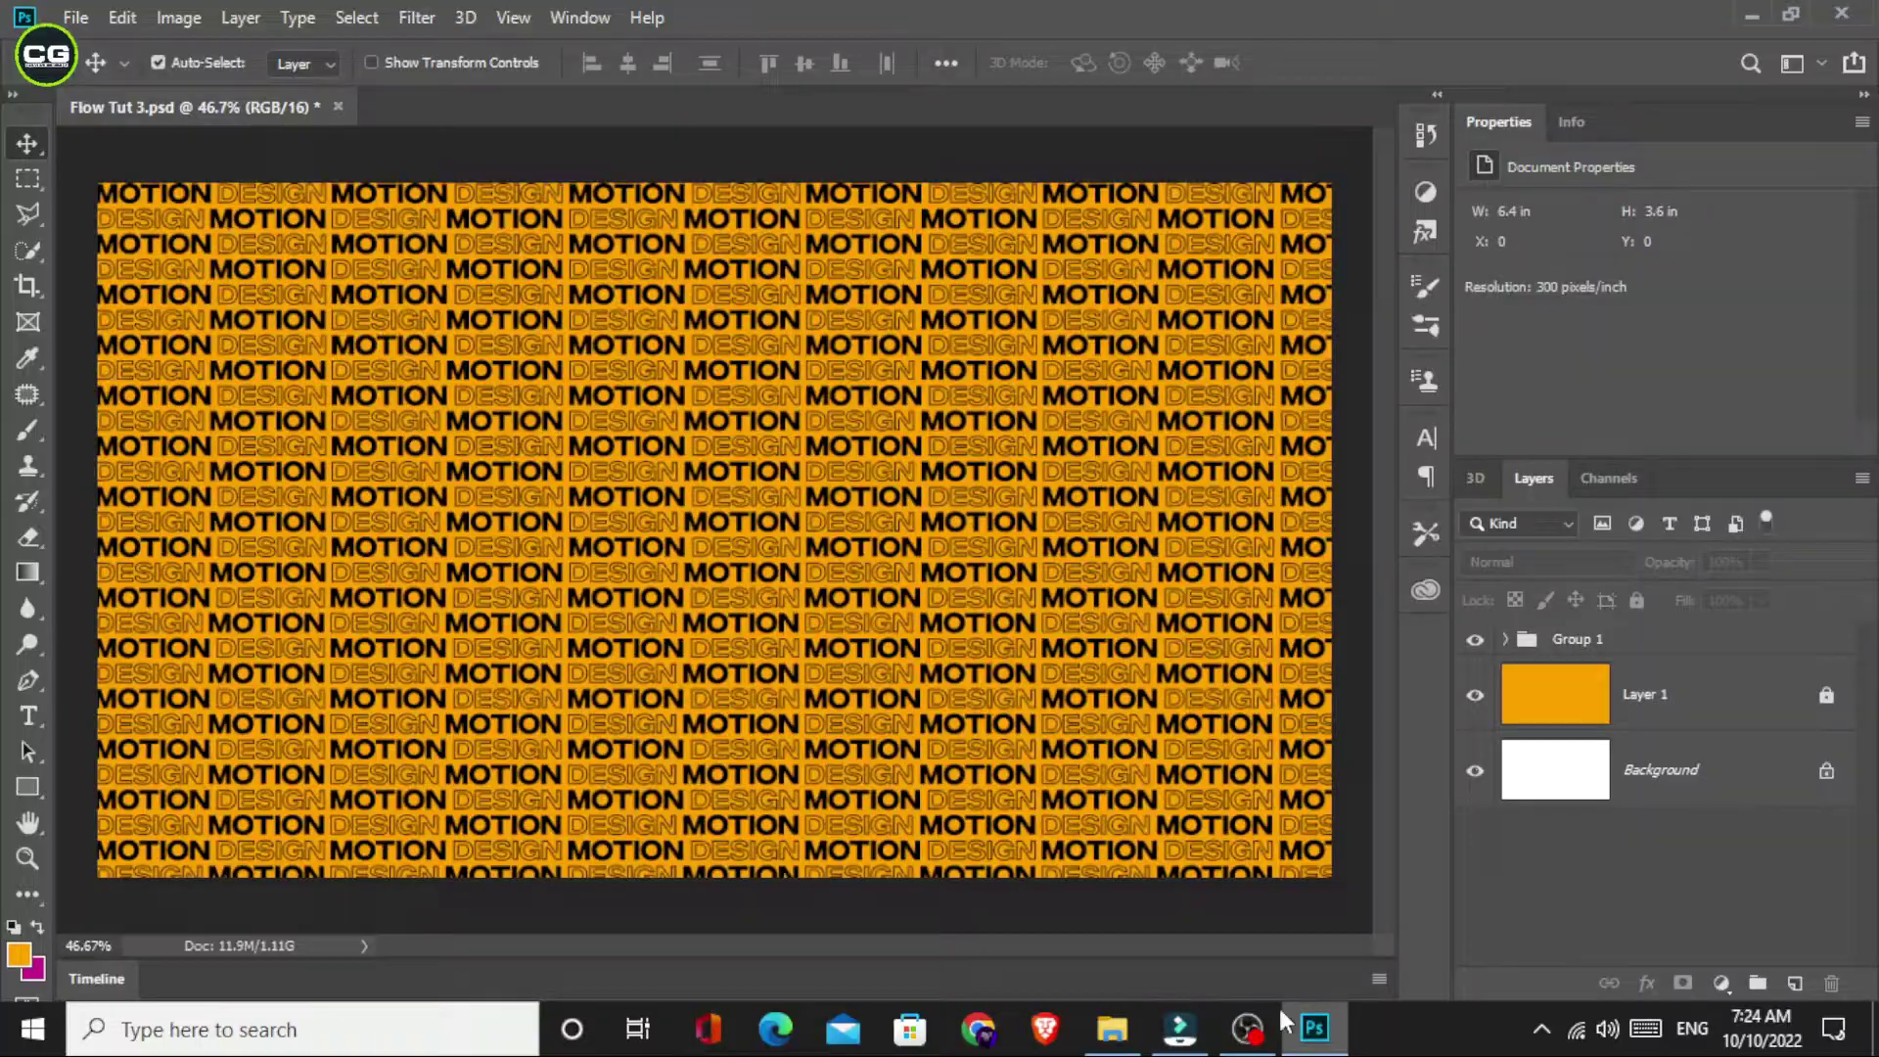
pyautogui.moveTo(385, 403)
pyautogui.mouseDown()
pyautogui.moveTo(675, 332)
pyautogui.moveTo(694, 279)
pyautogui.moveTo(636, 382)
pyautogui.moveTo(419, 423)
pyautogui.moveTo(417, 404)
pyautogui.mouseUp()
pyautogui.moveTo(416, 396)
pyautogui.mouseDown()
pyautogui.moveTo(587, 460)
pyautogui.moveTo(412, 394)
pyautogui.mouseUp()
pyautogui.click(416, 394)
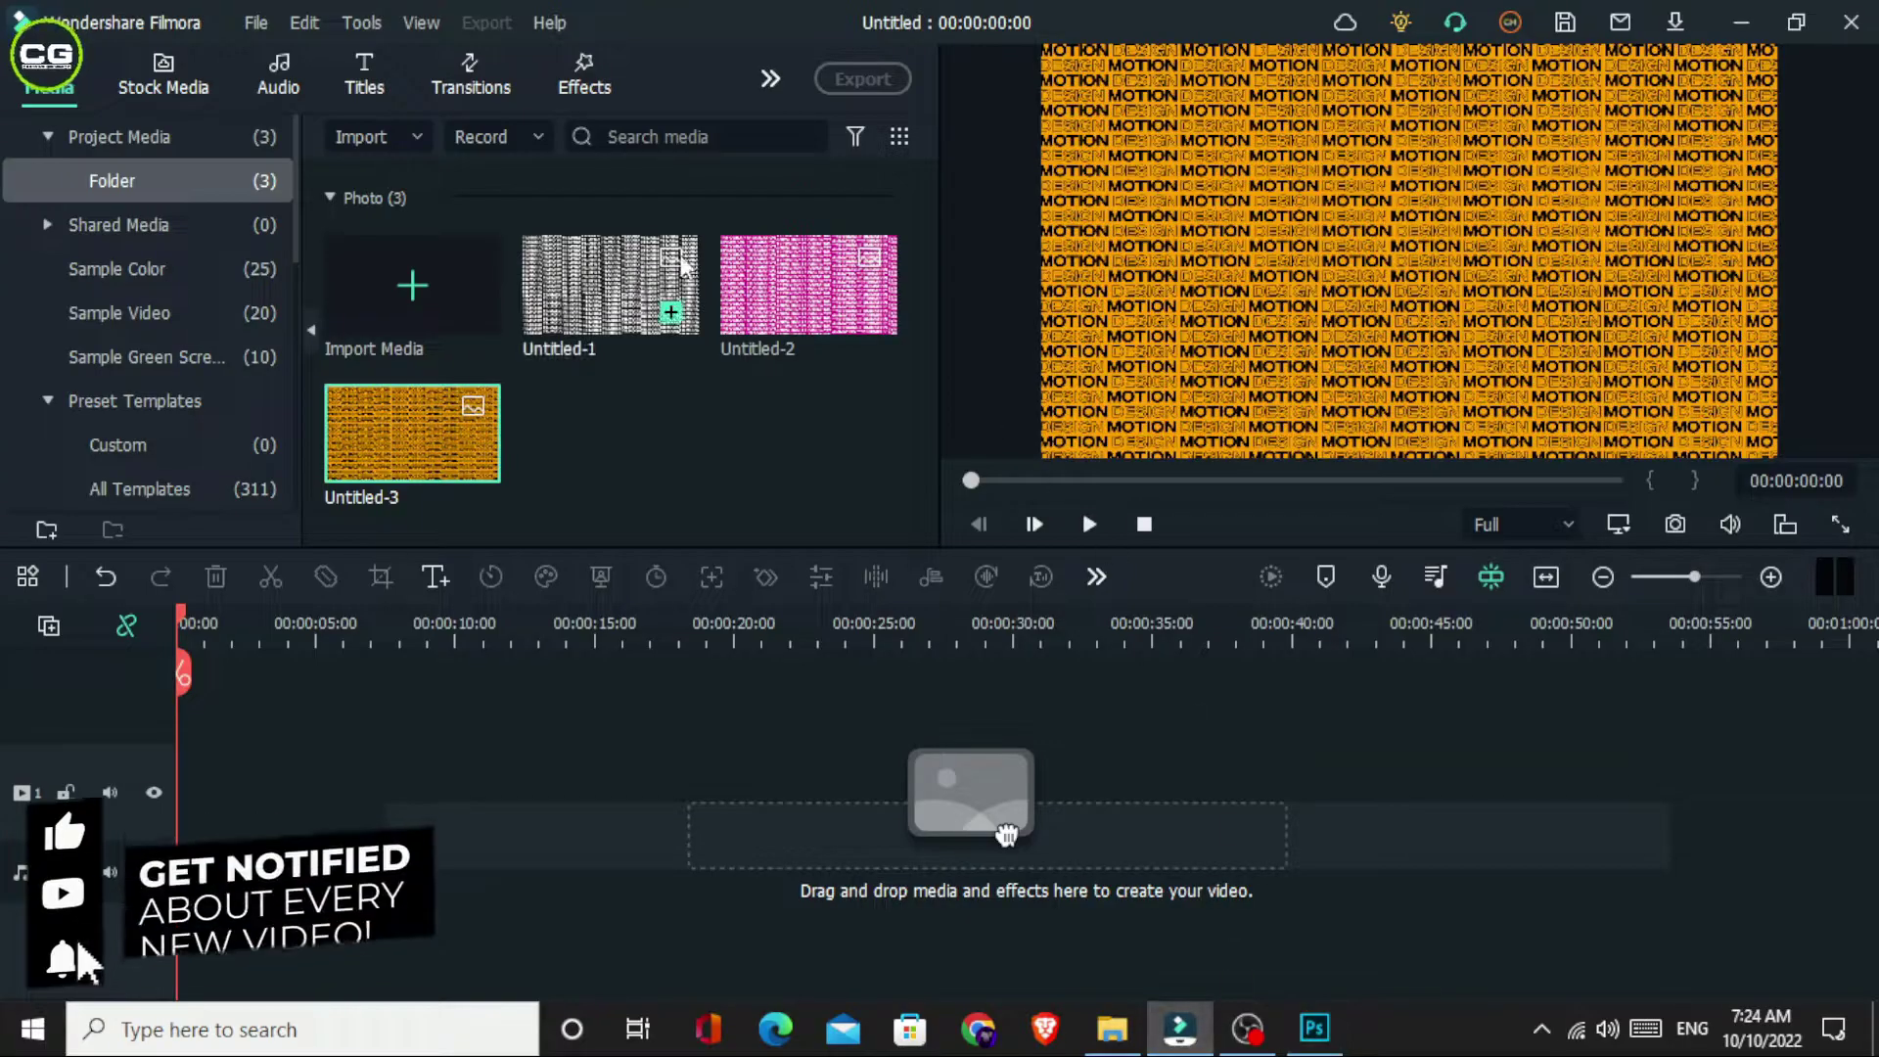
# - Add Untitled-3 to the timeline, zoom to fit, and move the playhead to about 00:00:00:15
pyautogui.moveTo(1007, 834); pyautogui.dragTo(411, 830)
pyautogui.click(1546, 577)
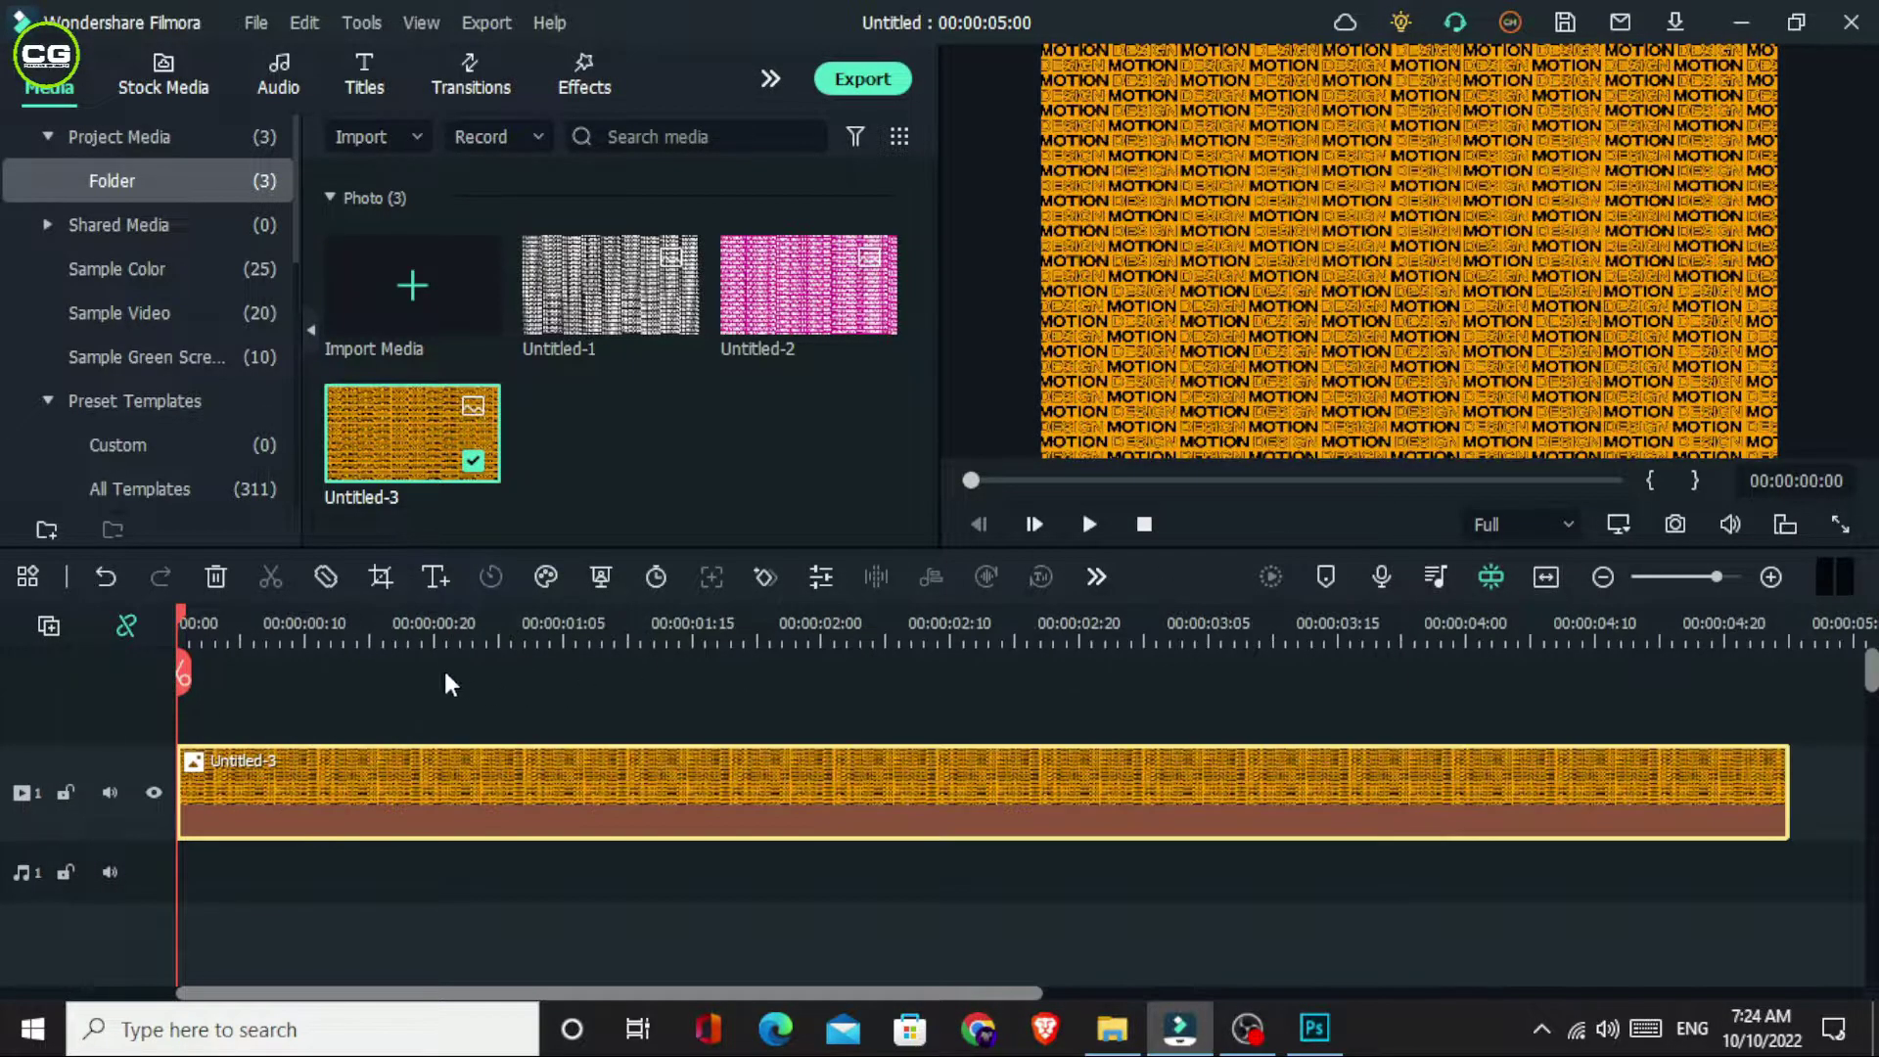
pyautogui.moveTo(217, 620); pyautogui.dragTo(369, 636)
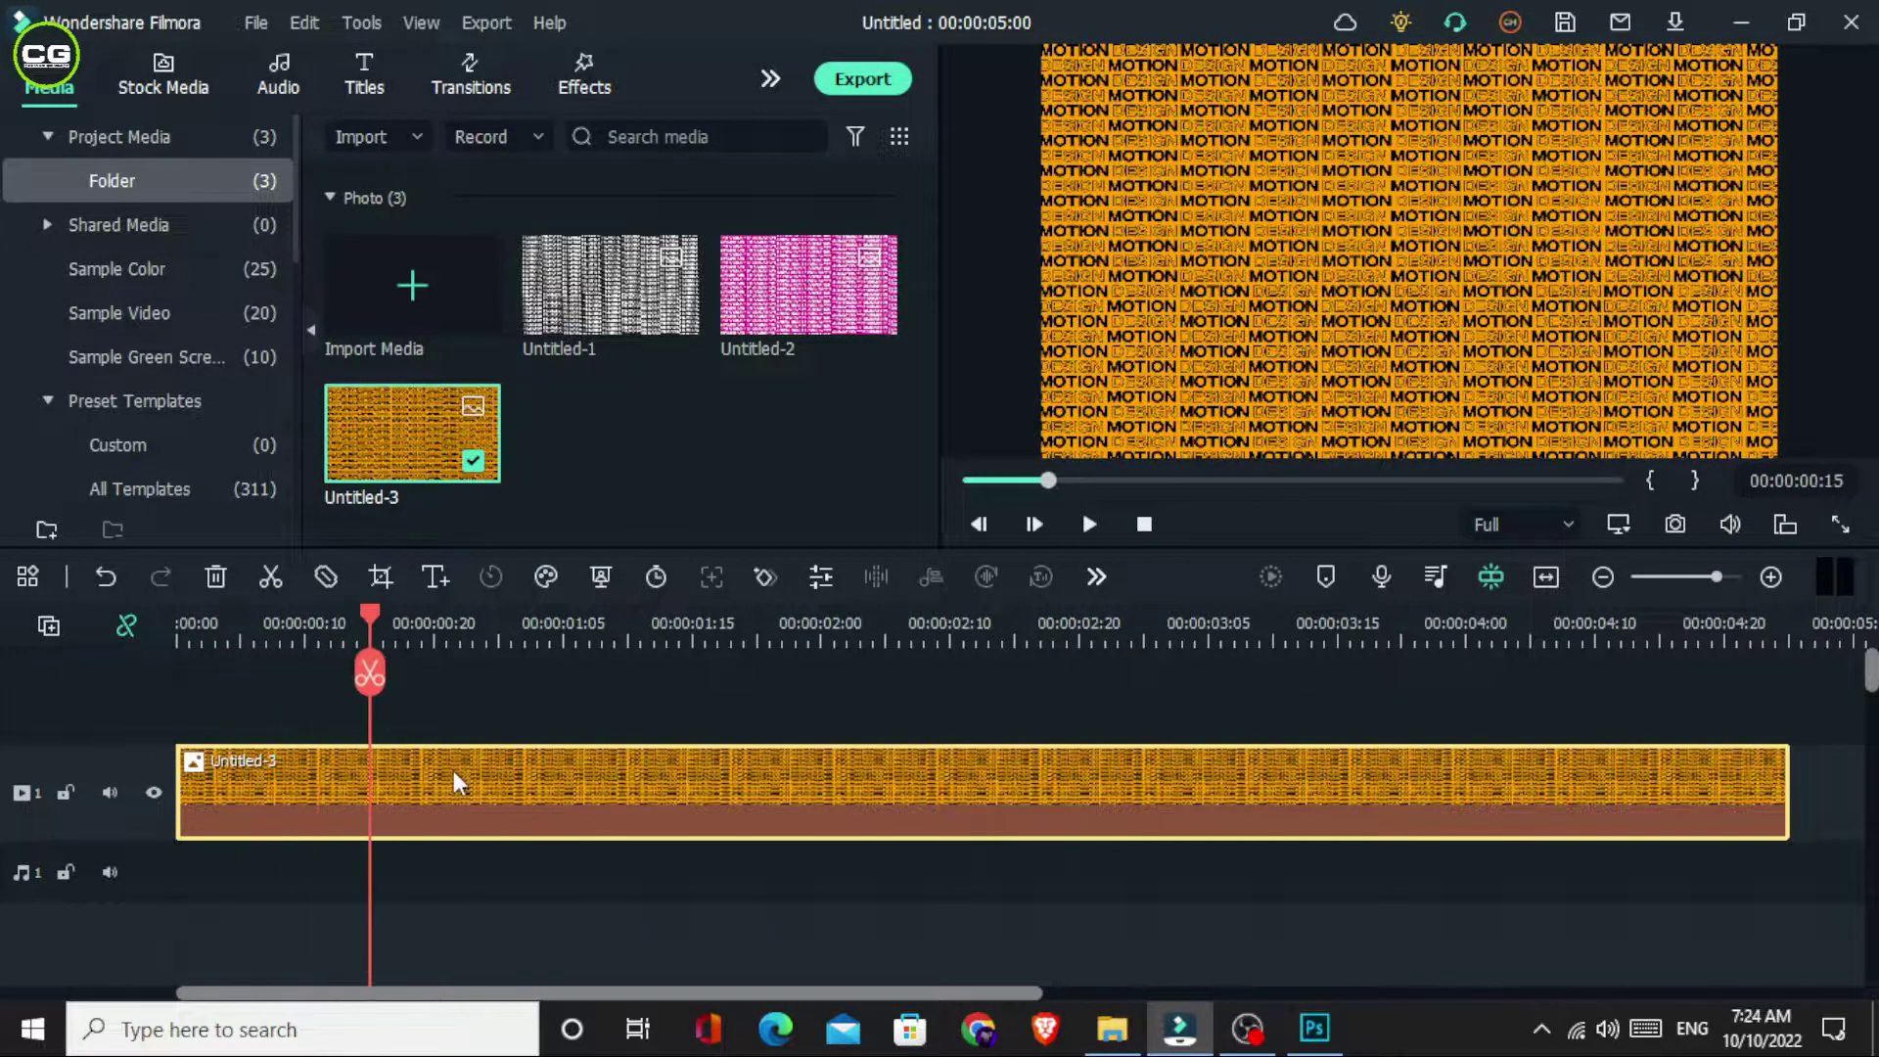
# - Set the Untitled-3 clip's Transform Scale to 250%
pyautogui.doubleClick(454, 771)
pyautogui.click(31, 179)
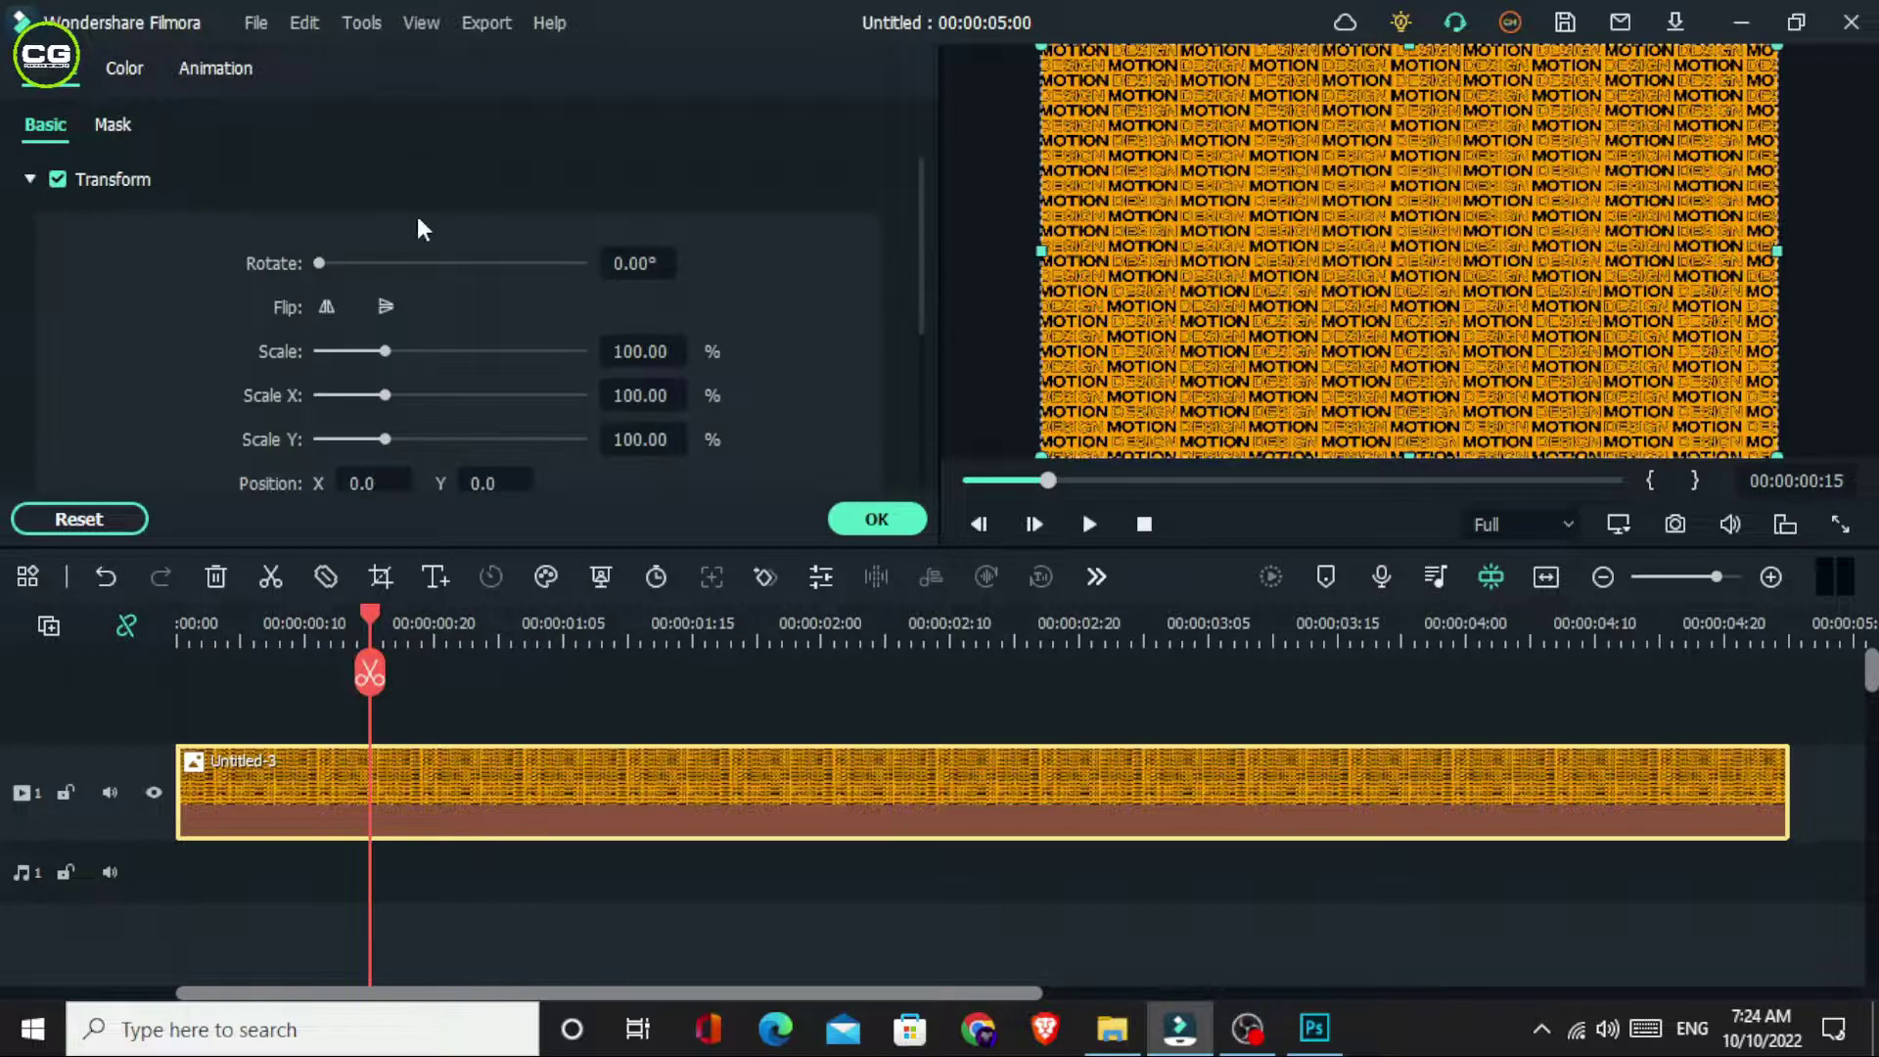
pyautogui.click(646, 350)
pyautogui.write('250')
pyautogui.press('Return')
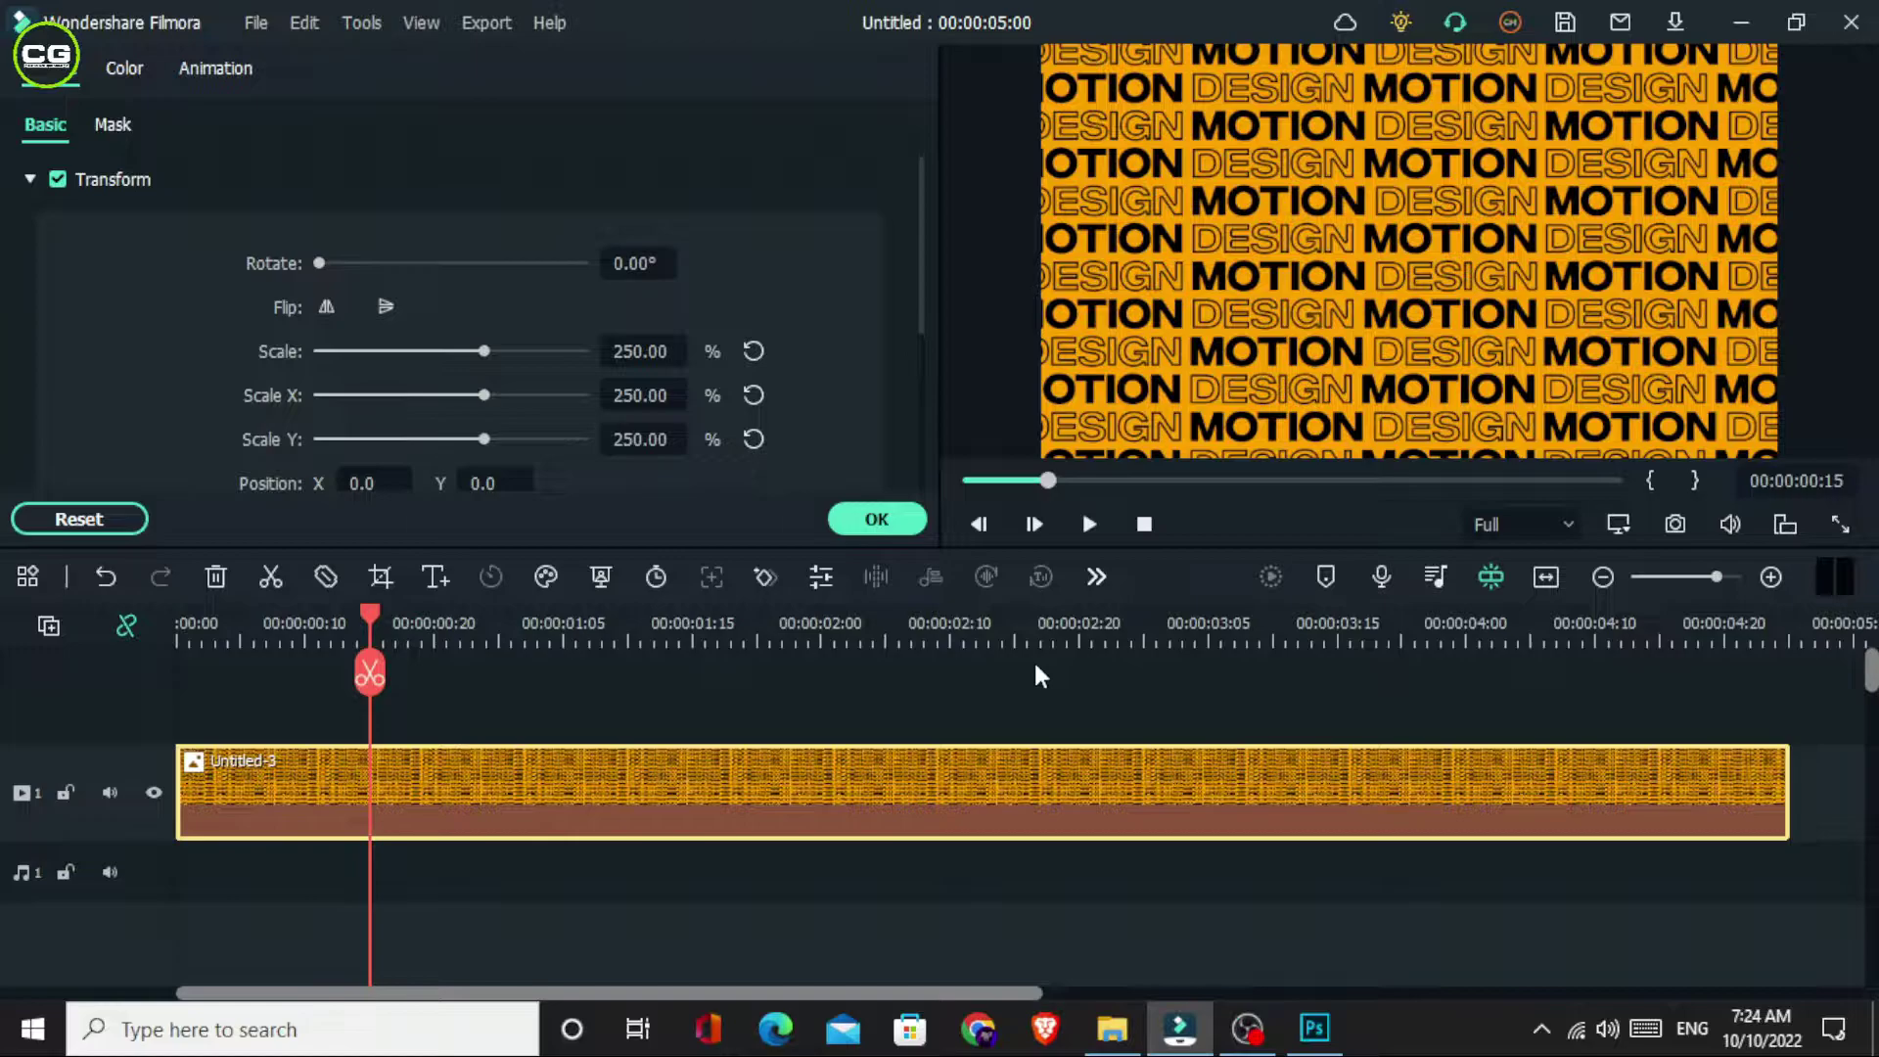
pyautogui.click(543, 703)
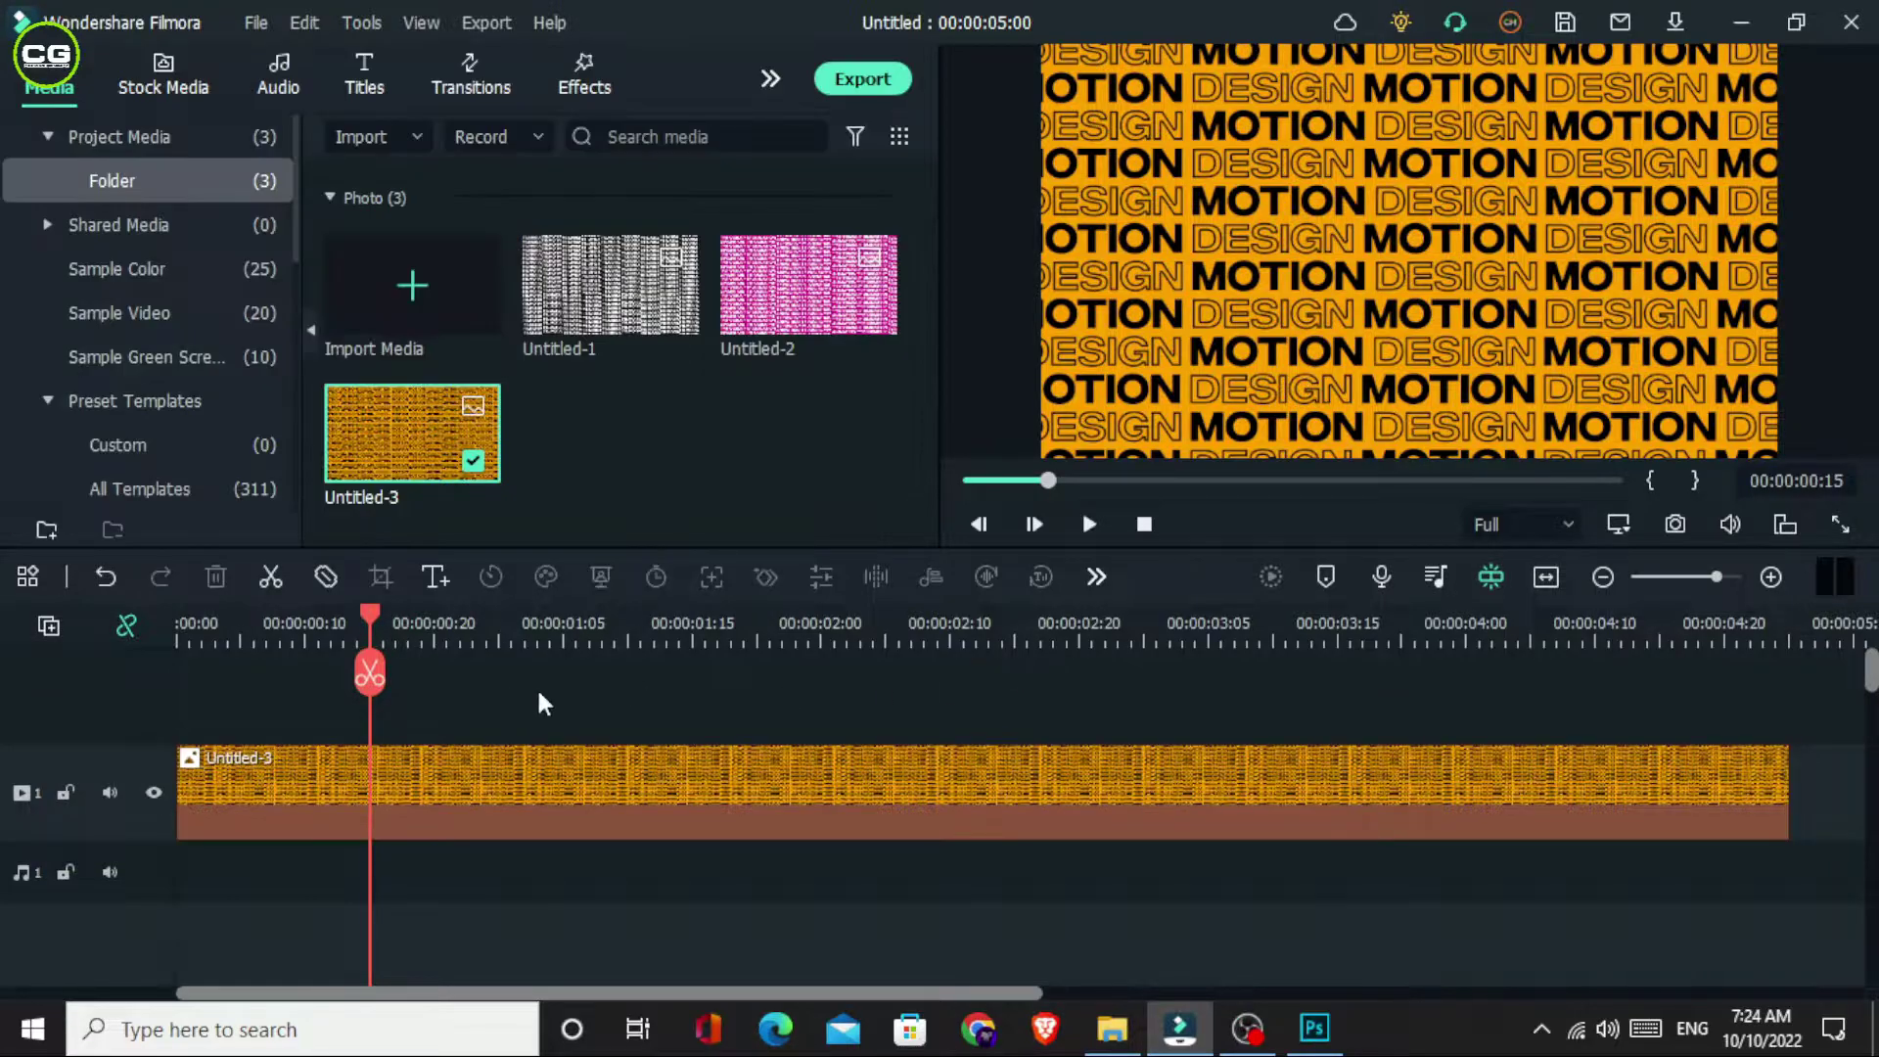
# - Drag Image Mapper from the effects library onto the Untitled-3 clip and open the clip's properties
pyautogui.click(577, 63)
pyautogui.moveTo(537, 232)
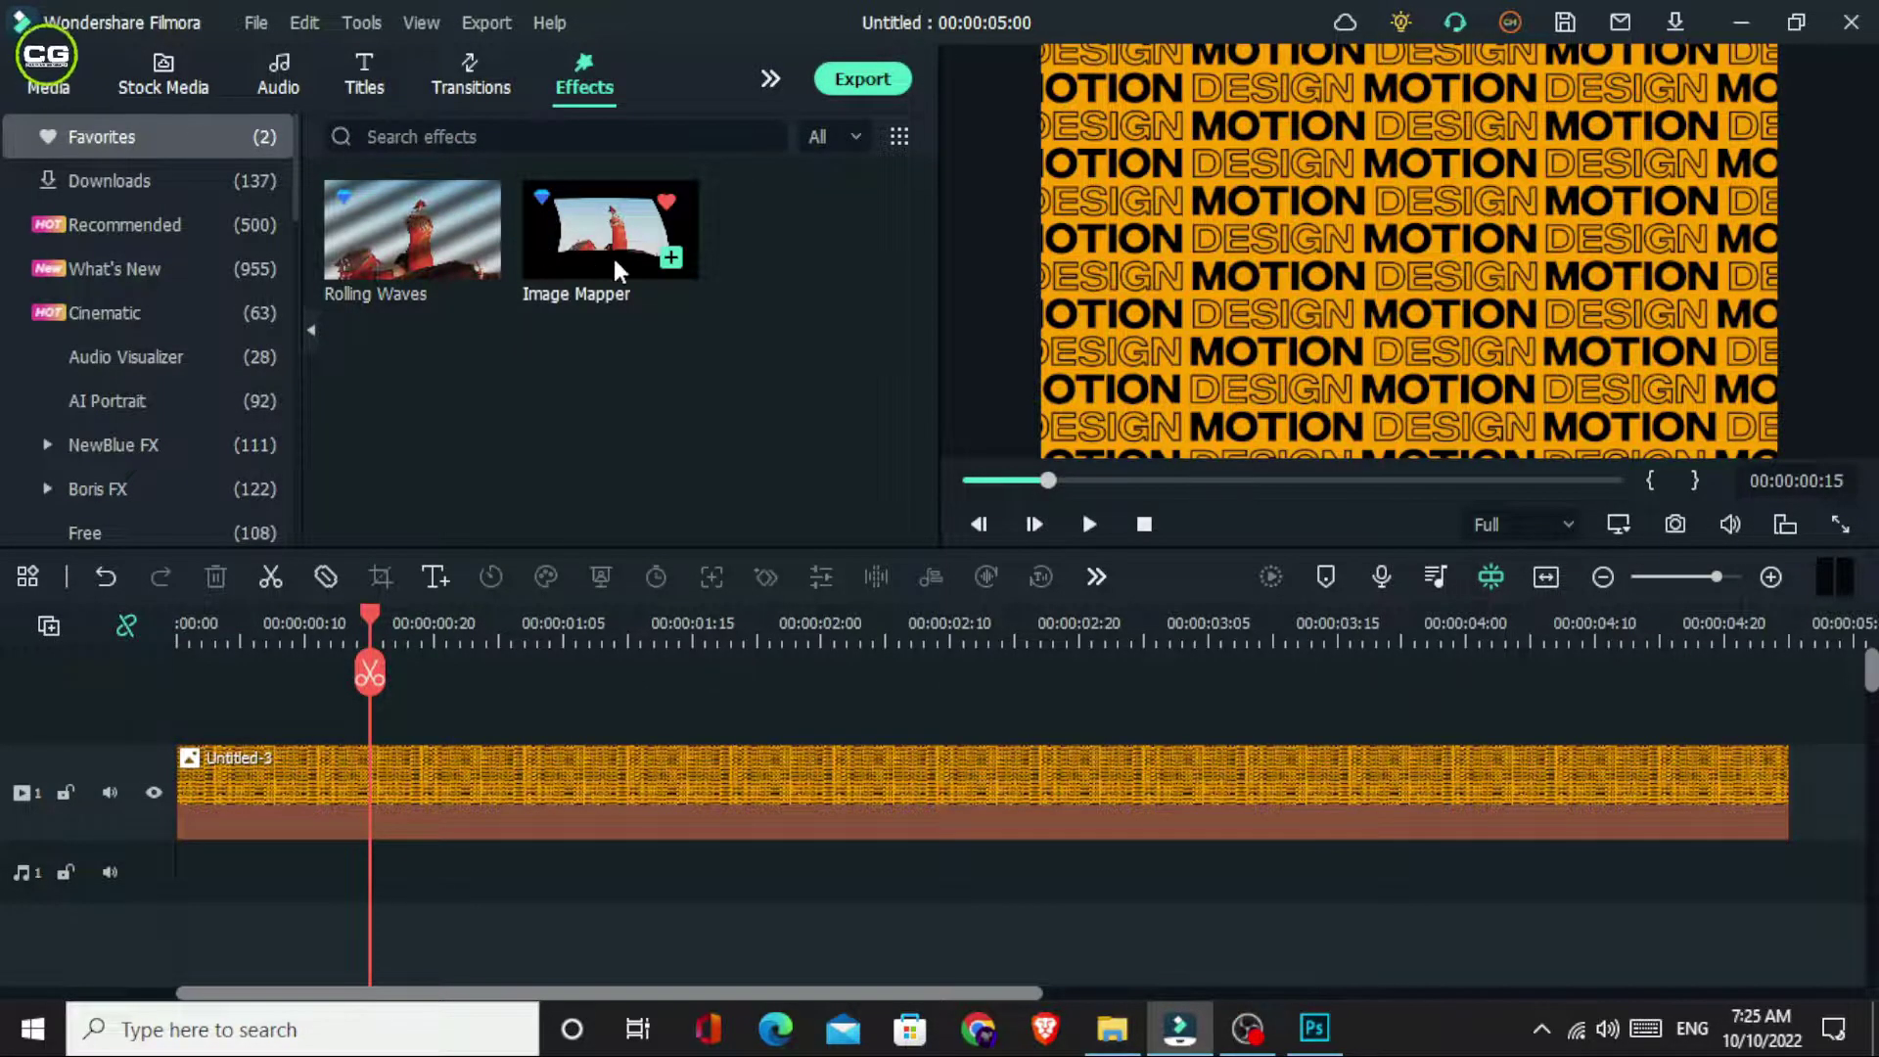
pyautogui.moveTo(587, 243); pyautogui.dragTo(659, 771)
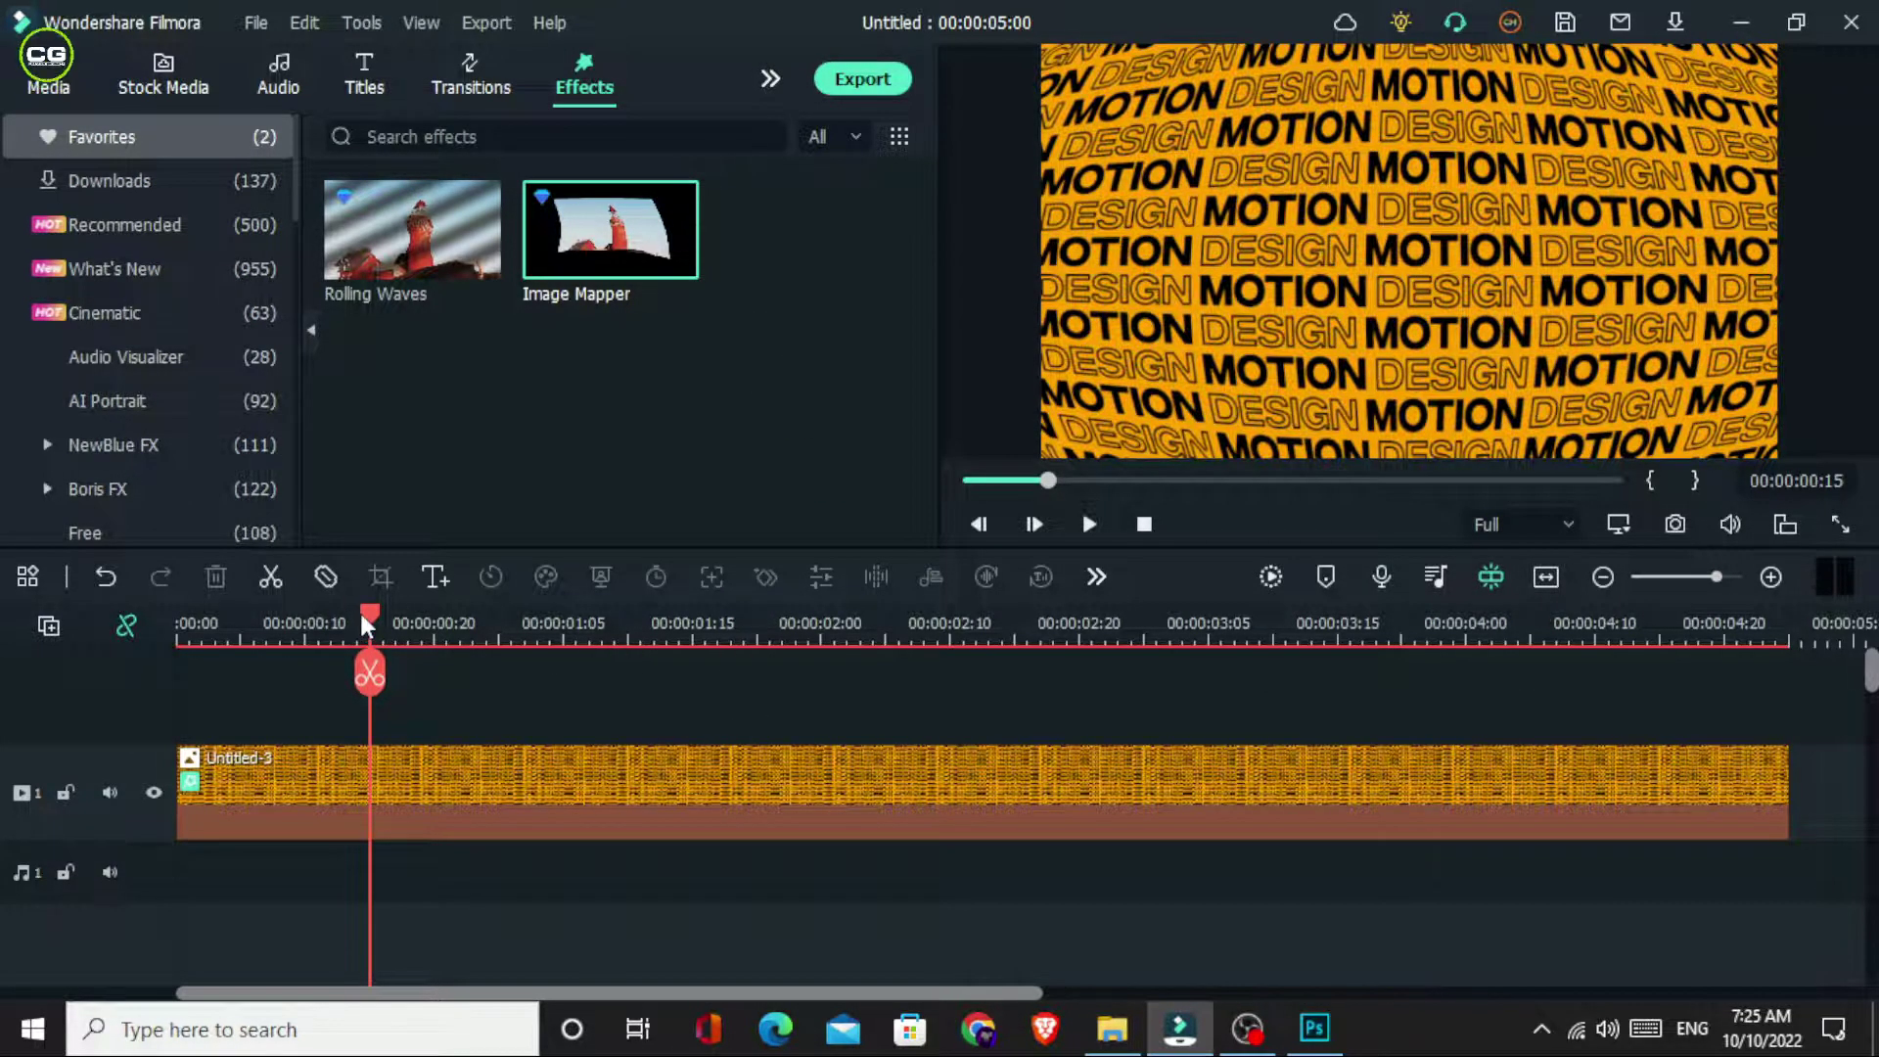
pyautogui.moveTo(362, 612); pyautogui.dragTo(434, 618)
pyautogui.doubleClick(507, 772)
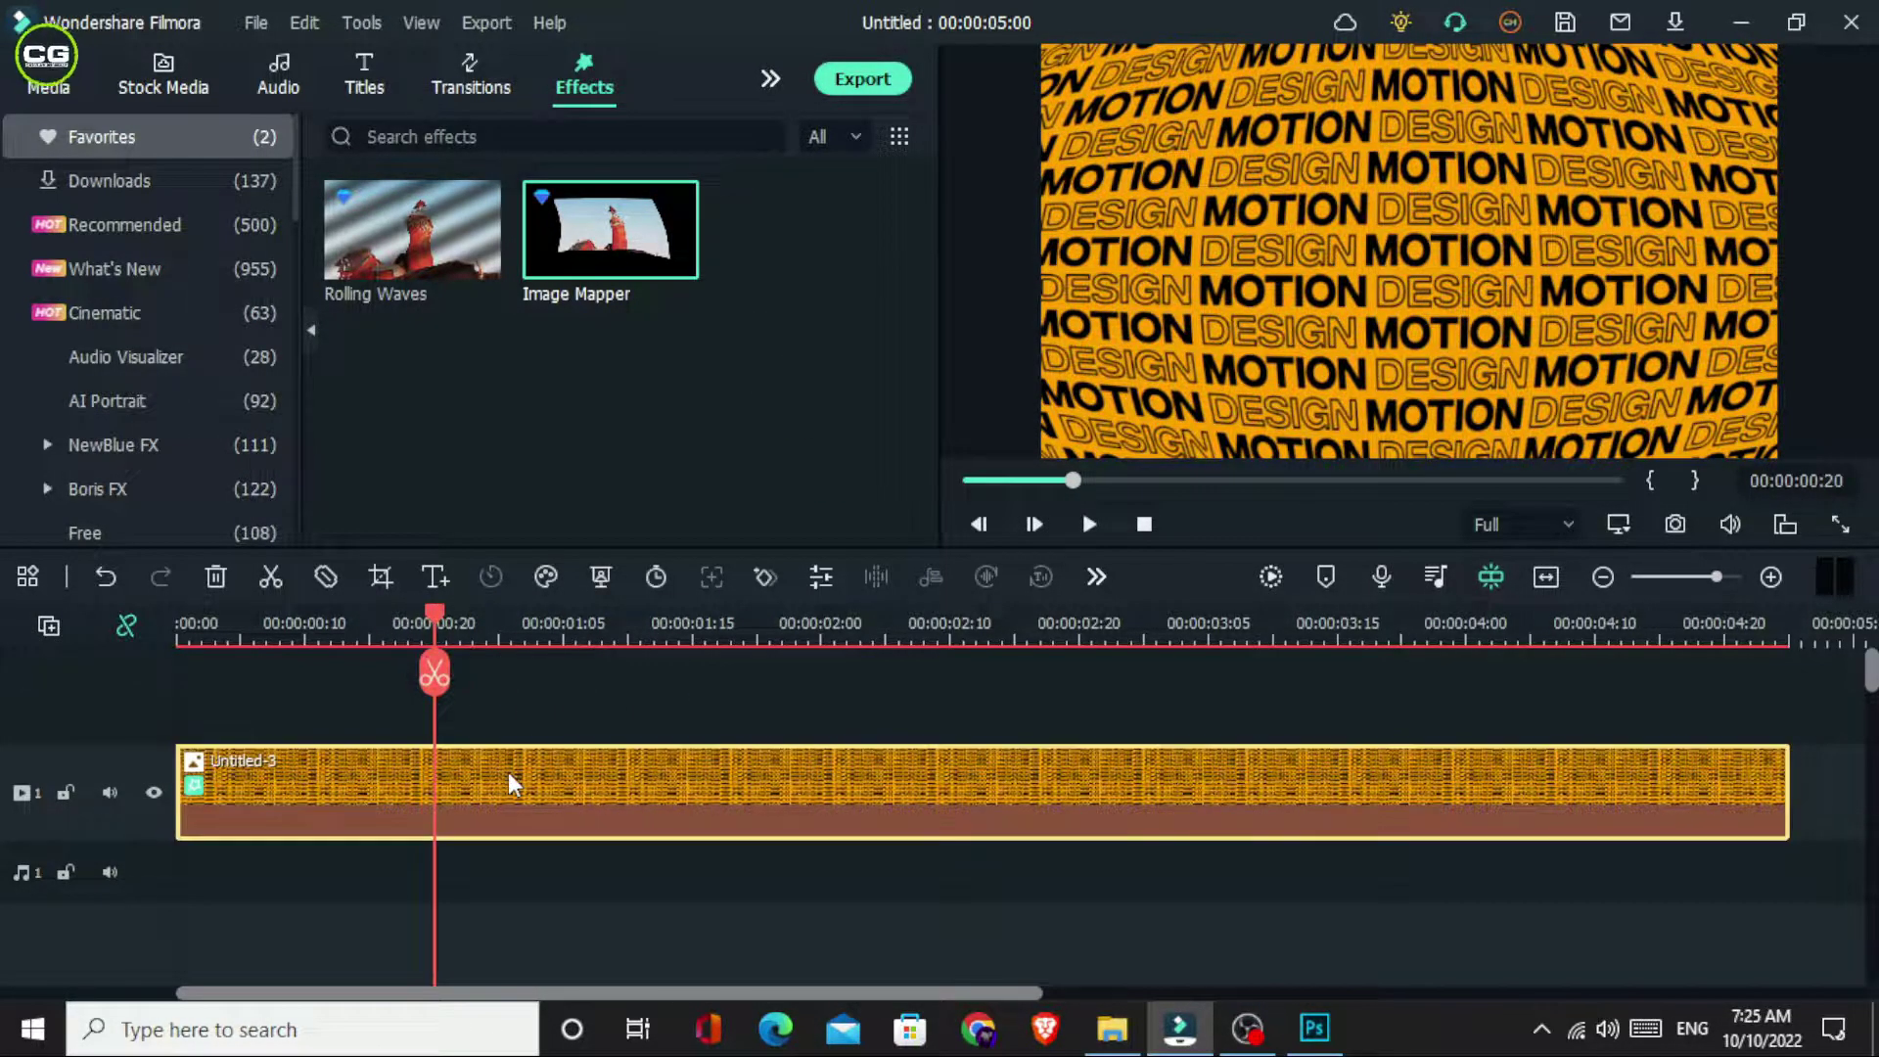
# - Apply Image Mapper's Rotate Left preset to the pattern clip
pyautogui.click(119, 126)
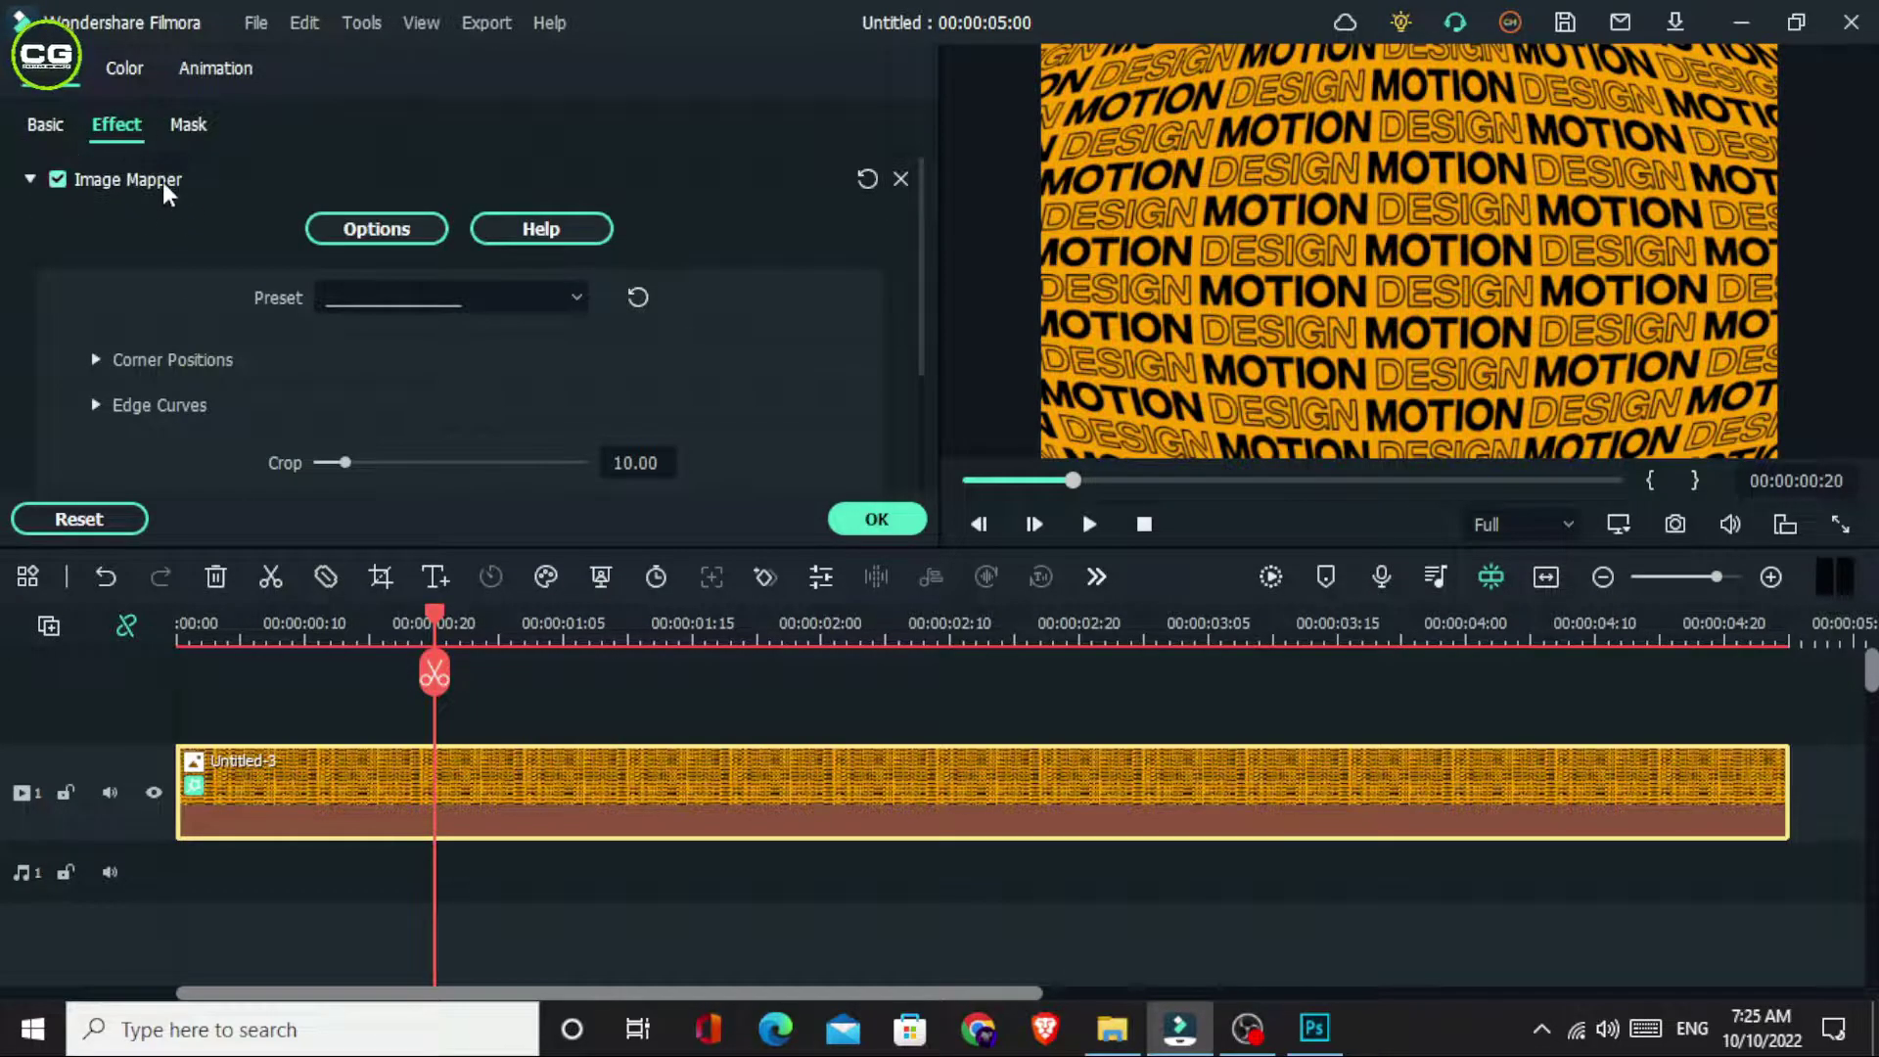
pyautogui.moveTo(923, 252); pyautogui.dragTo(922, 314)
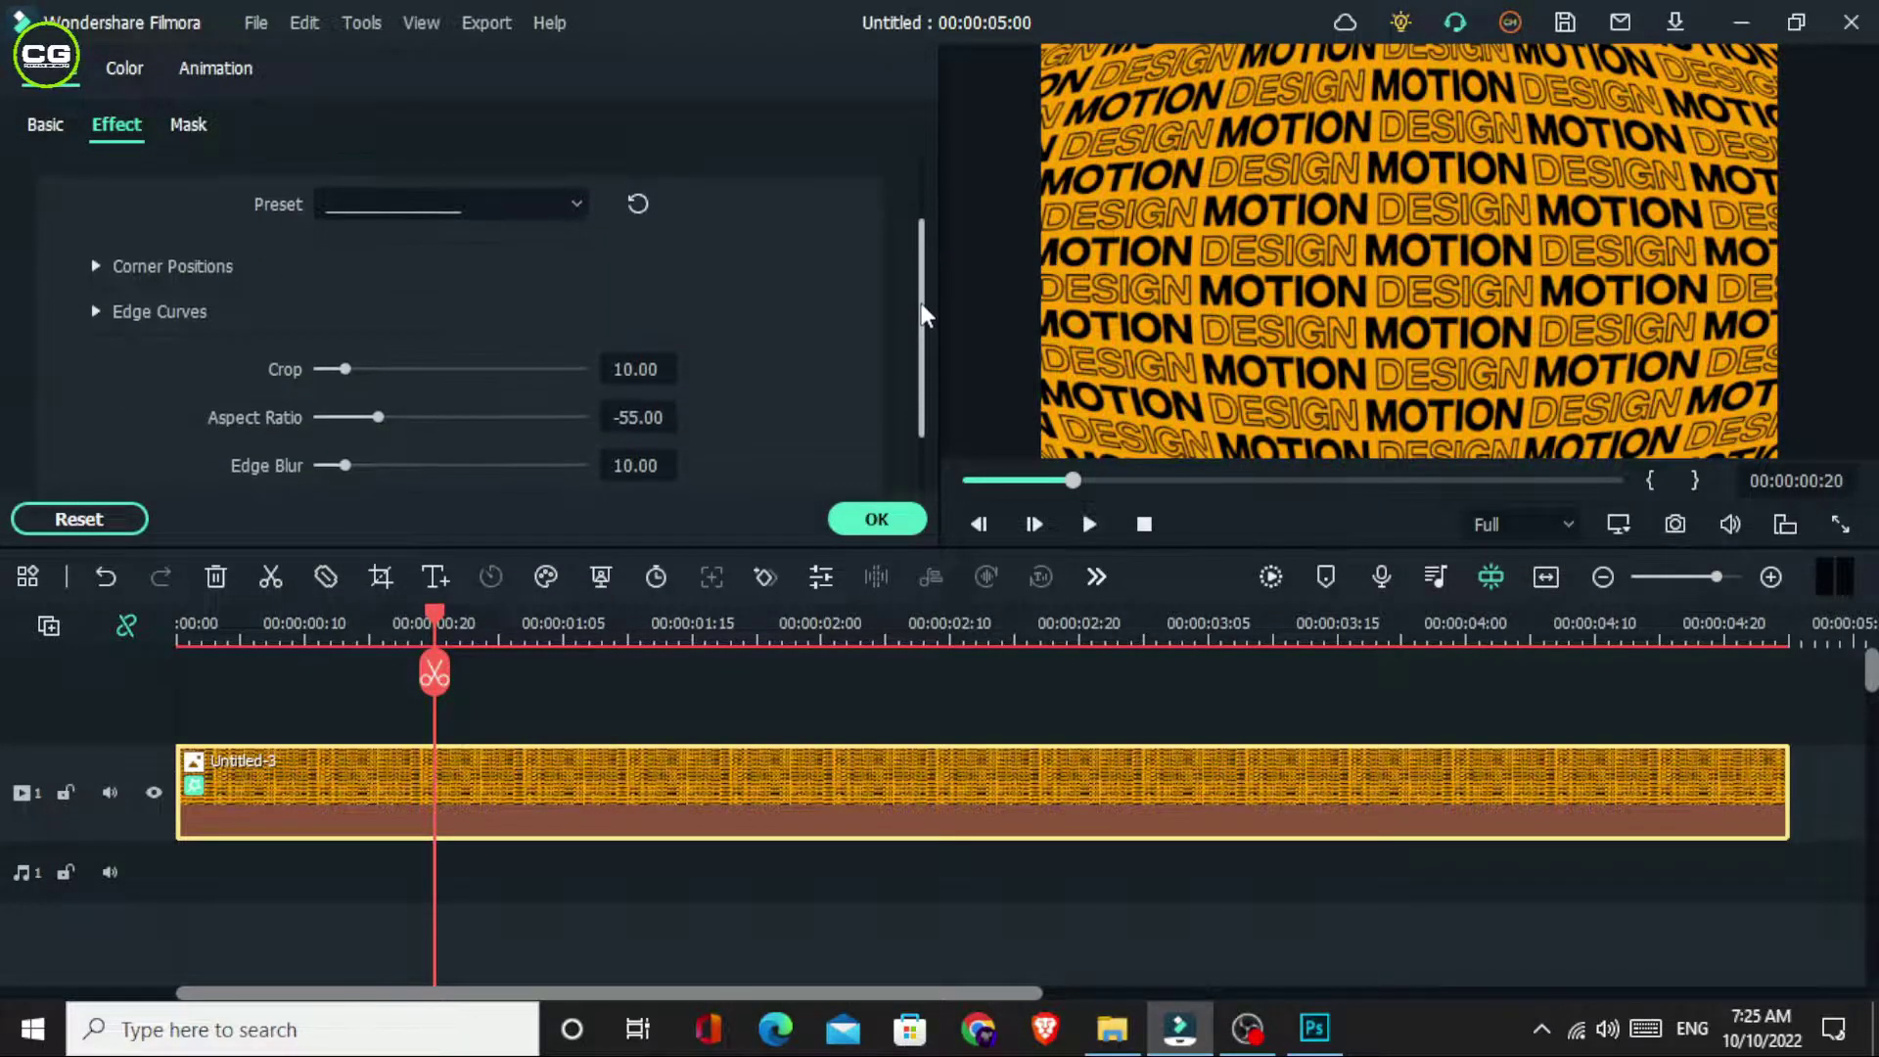
pyautogui.click(406, 205)
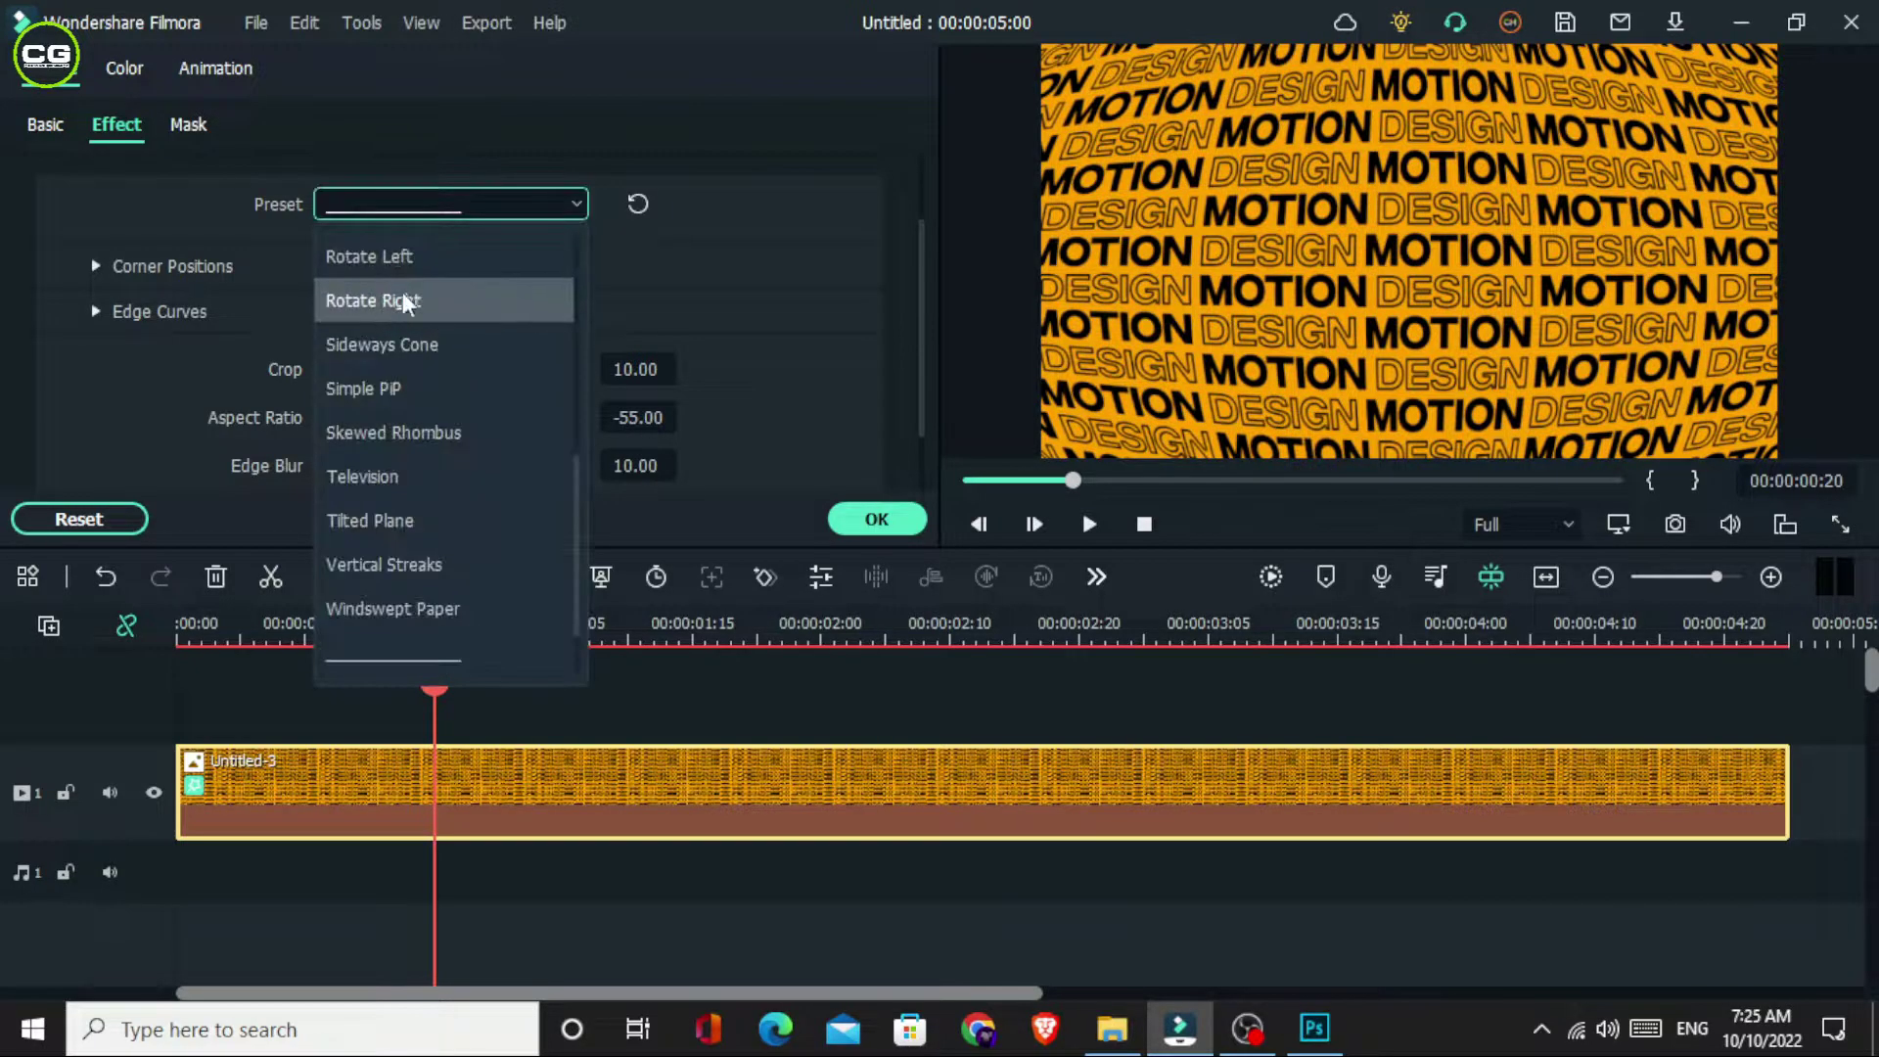
pyautogui.click(396, 258)
pyautogui.scroll(-4, 479, 203)
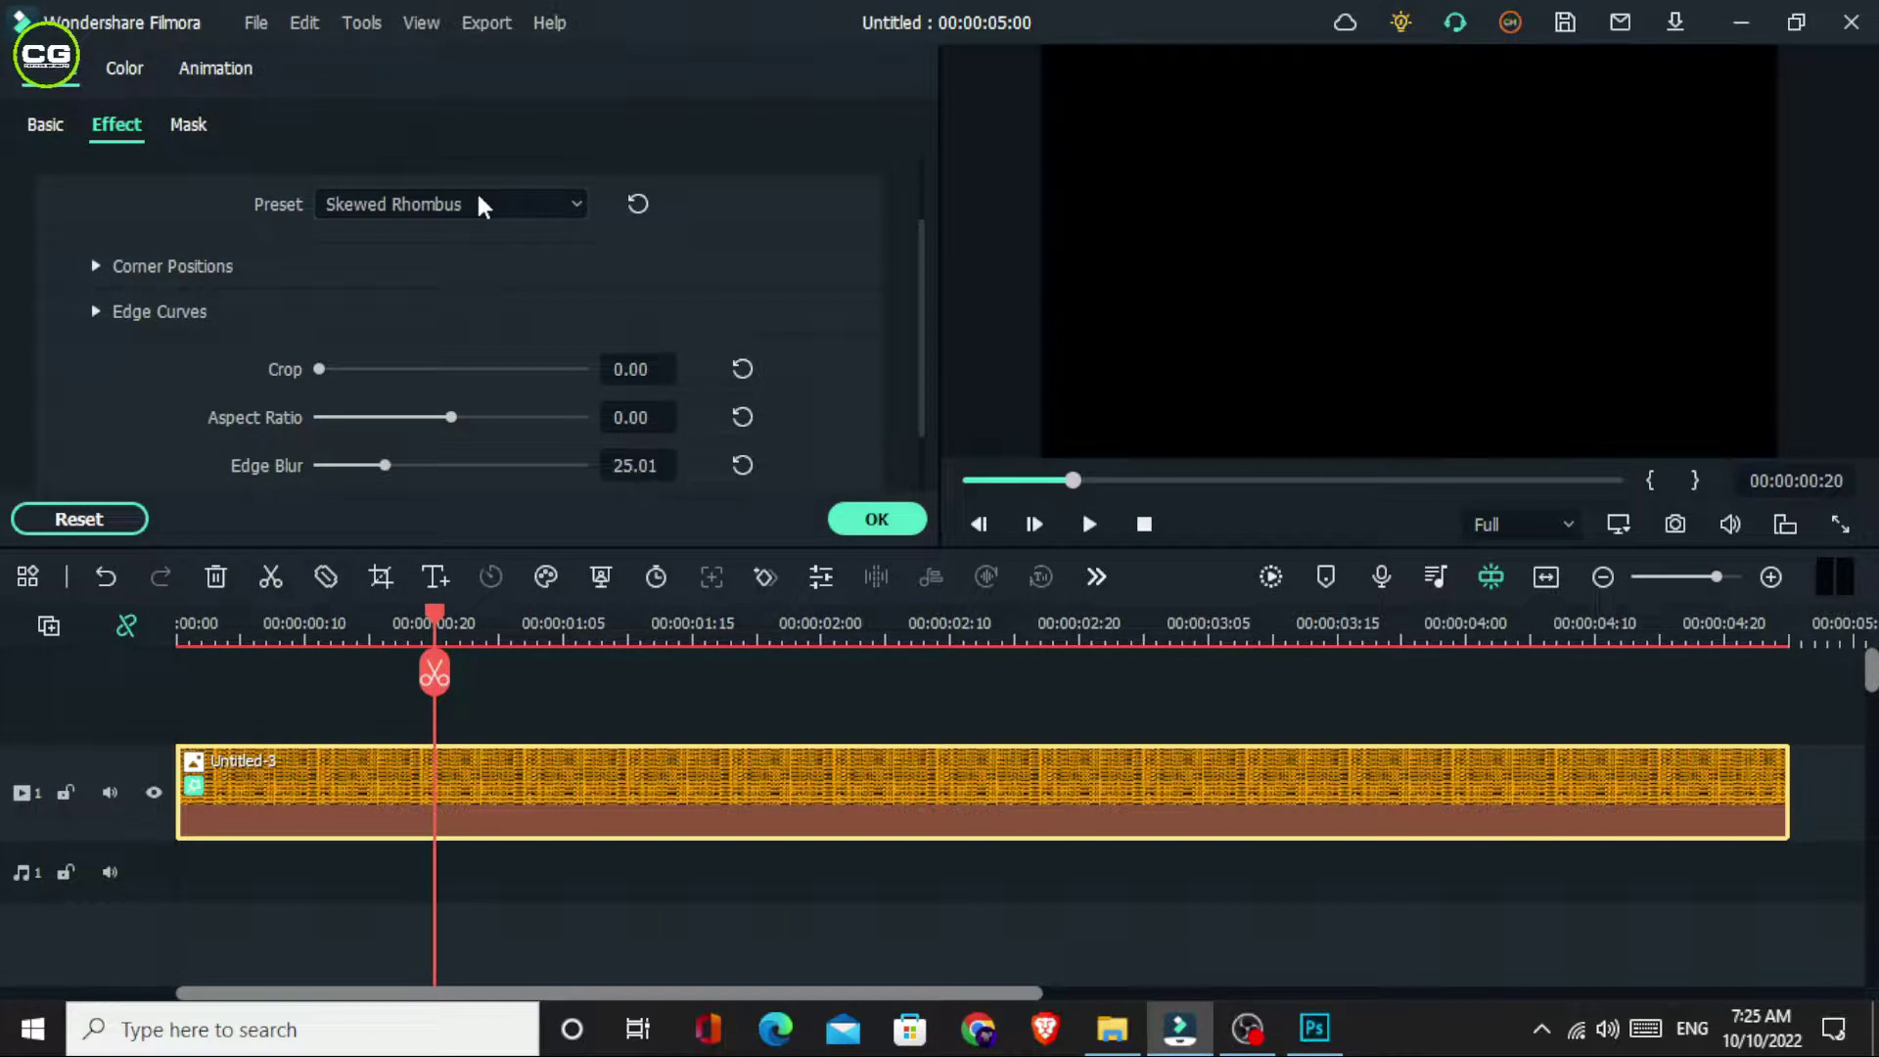
pyautogui.scroll(-1, 479, 203)
pyautogui.scroll(5, 479, 203)
pyautogui.scroll(4, 478, 203)
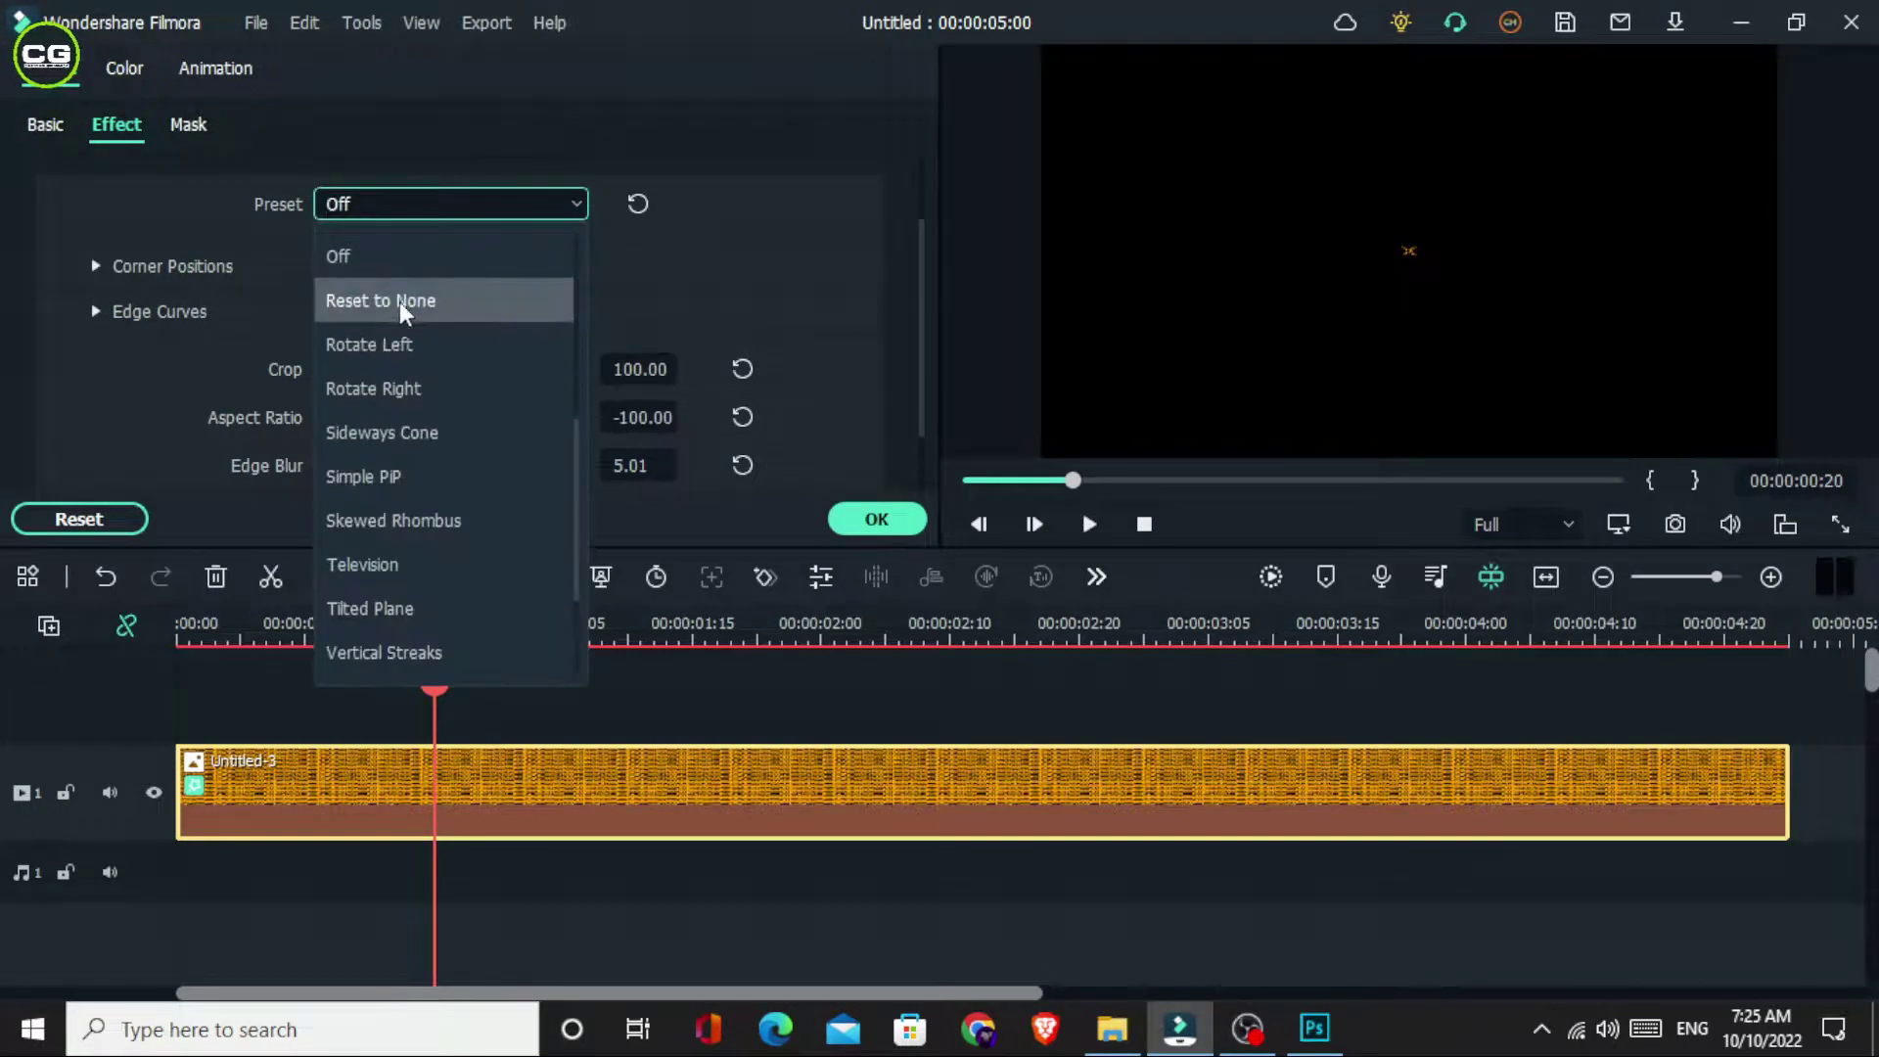
pyautogui.click(431, 346)
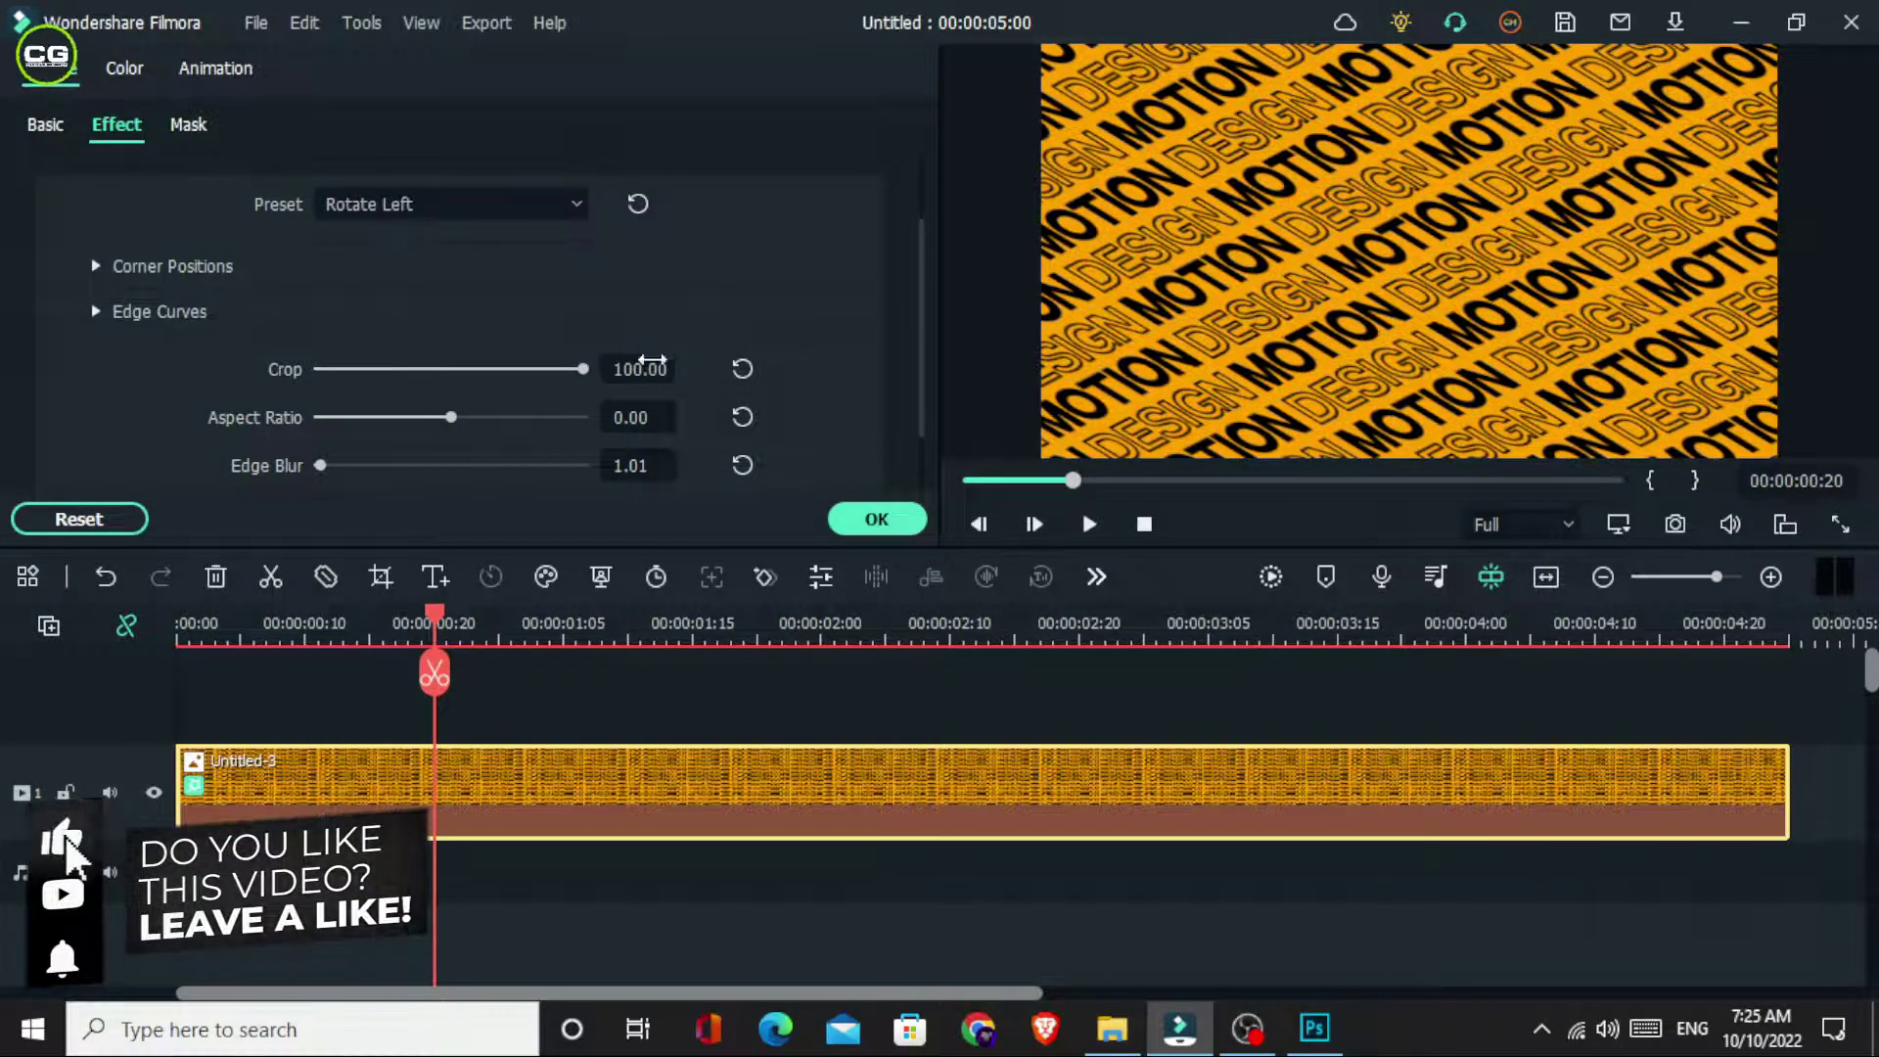
# - Set Image Mapper Crop to 70 and Aspect Ratio to 40, then confirm with OK
pyautogui.doubleClick(637, 370)
pyautogui.write('70')
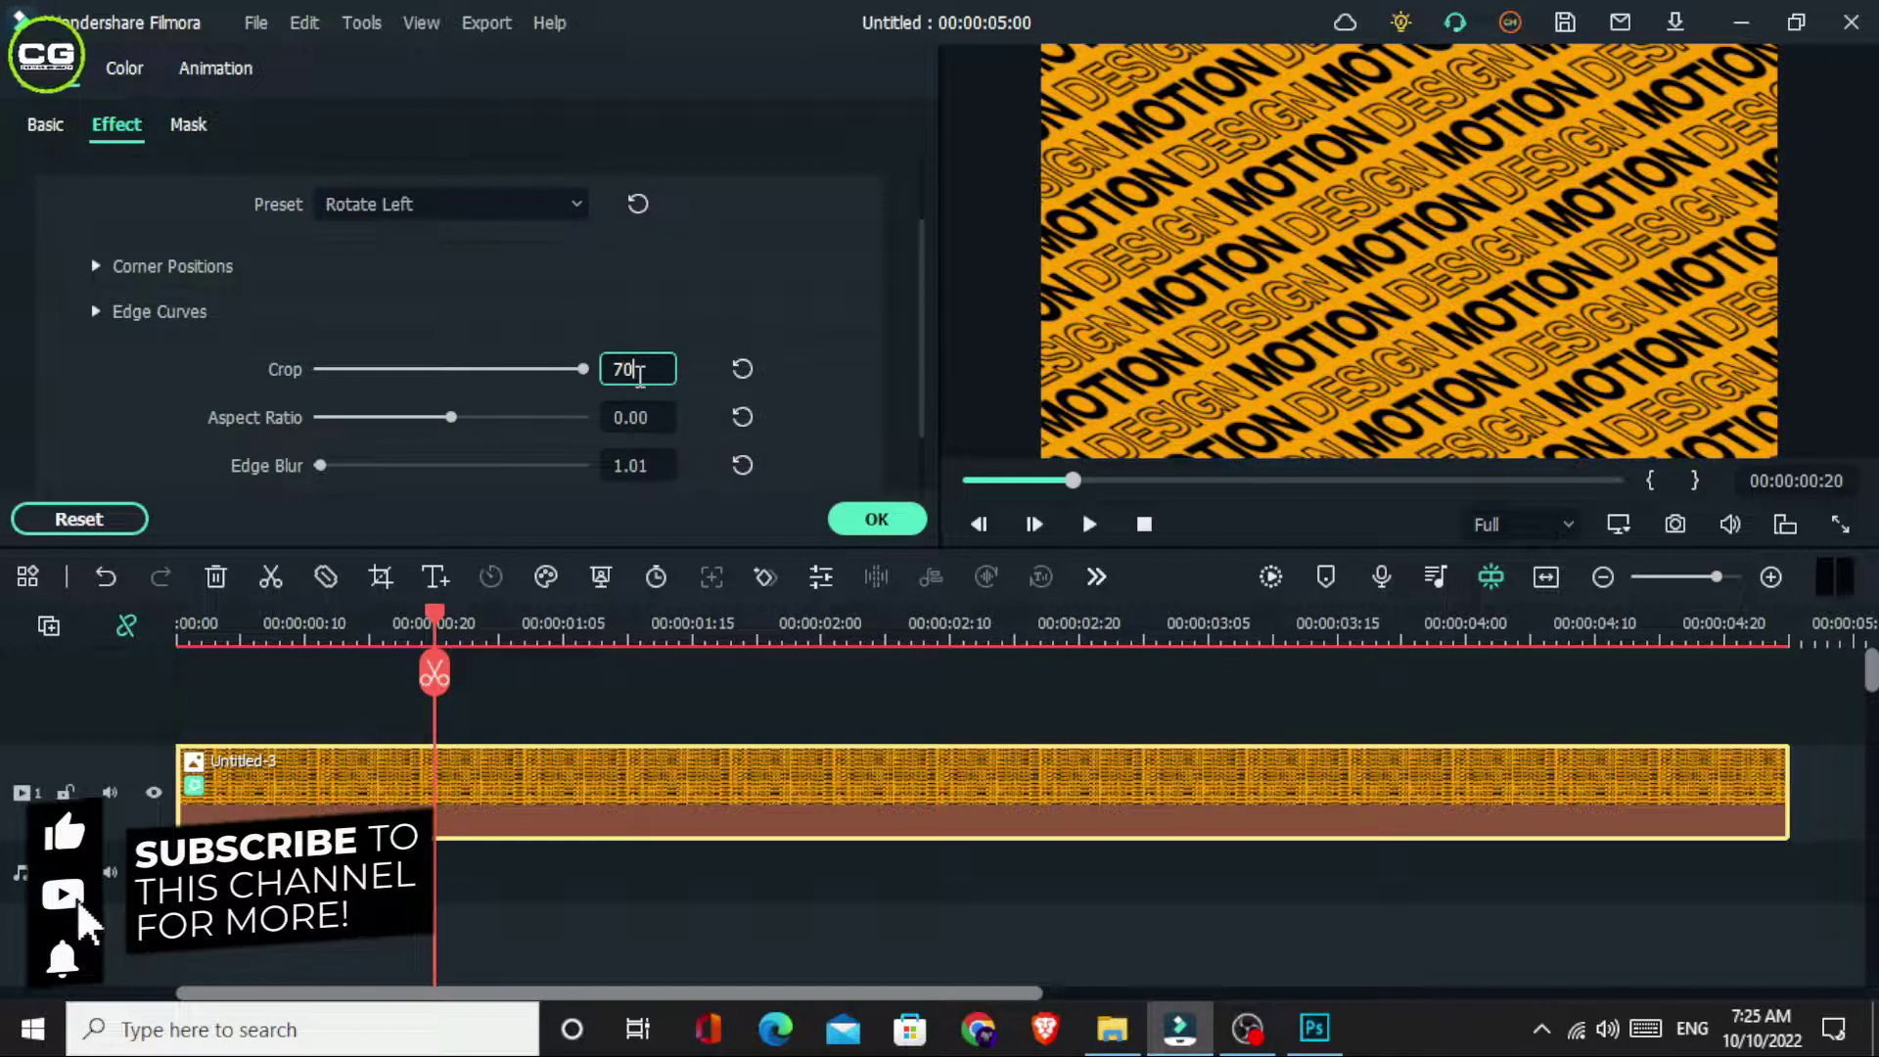
pyautogui.click(646, 417)
pyautogui.doubleClick(646, 417)
pyautogui.write('4')
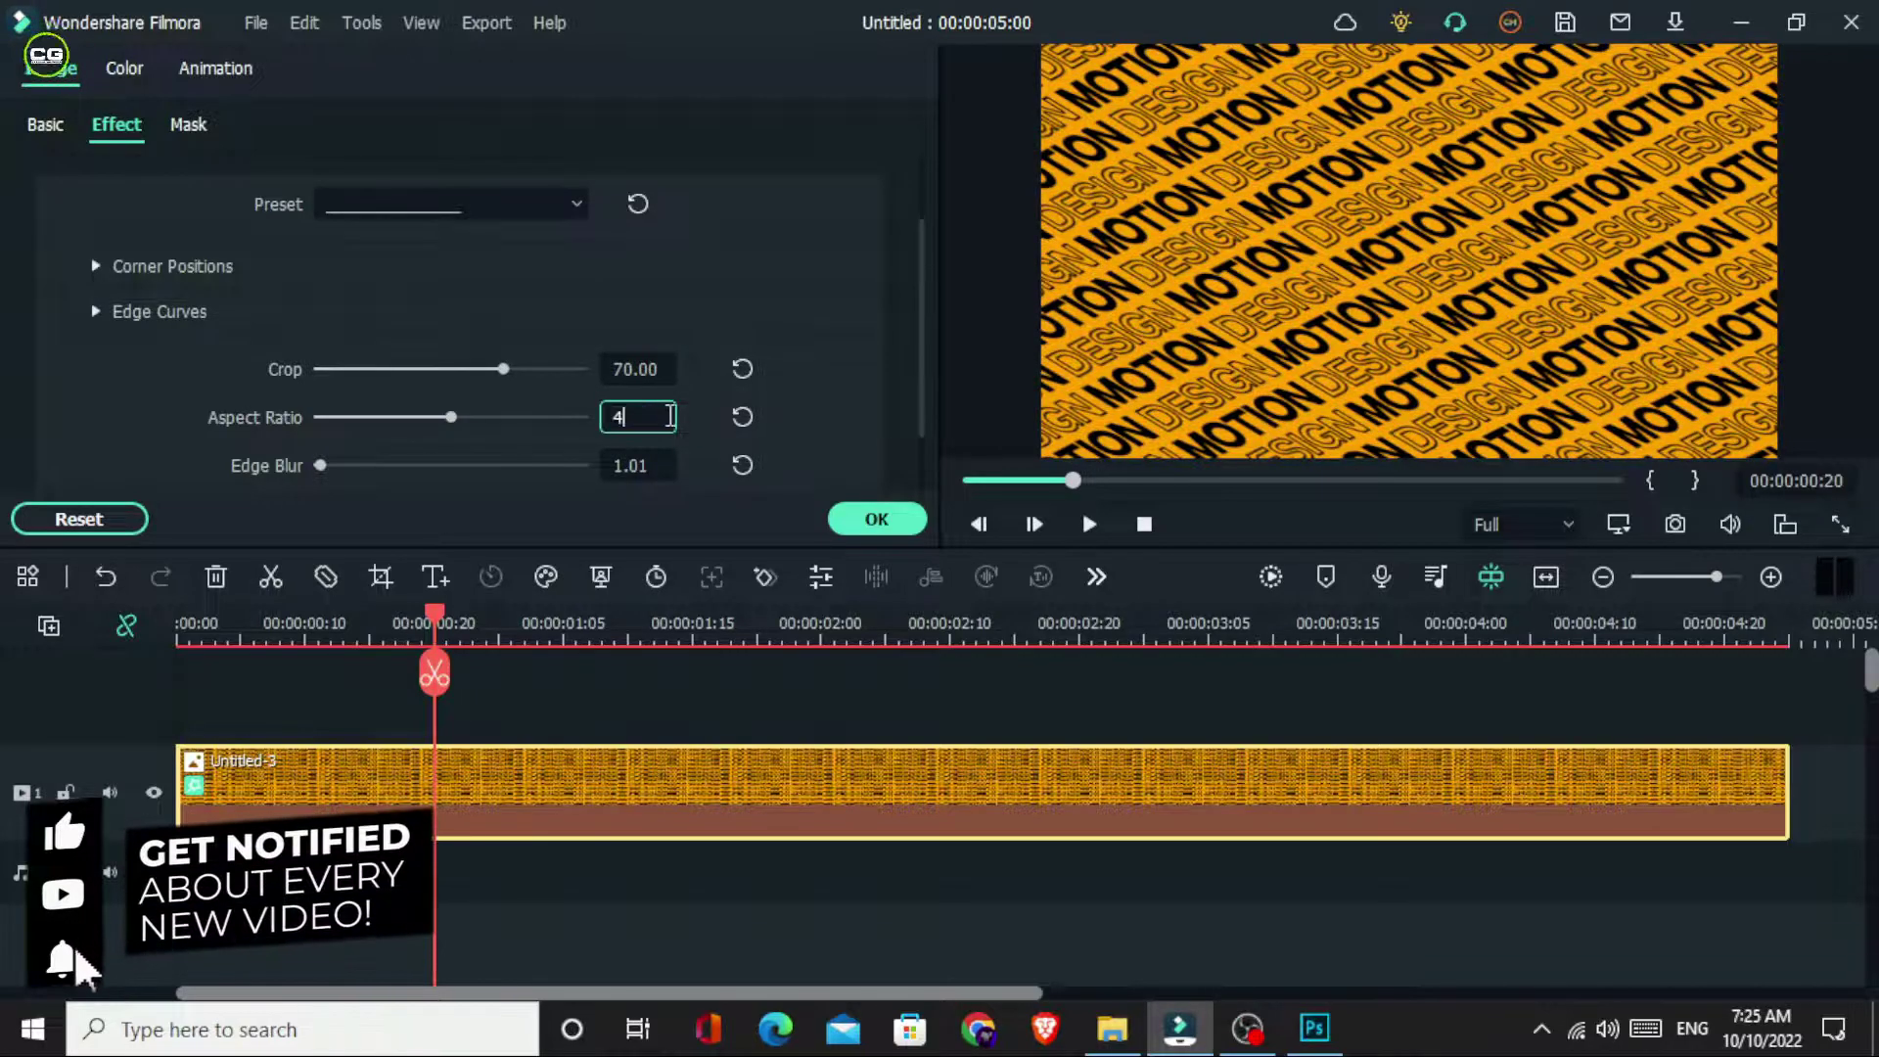
pyautogui.write('0')
pyautogui.press('Return')
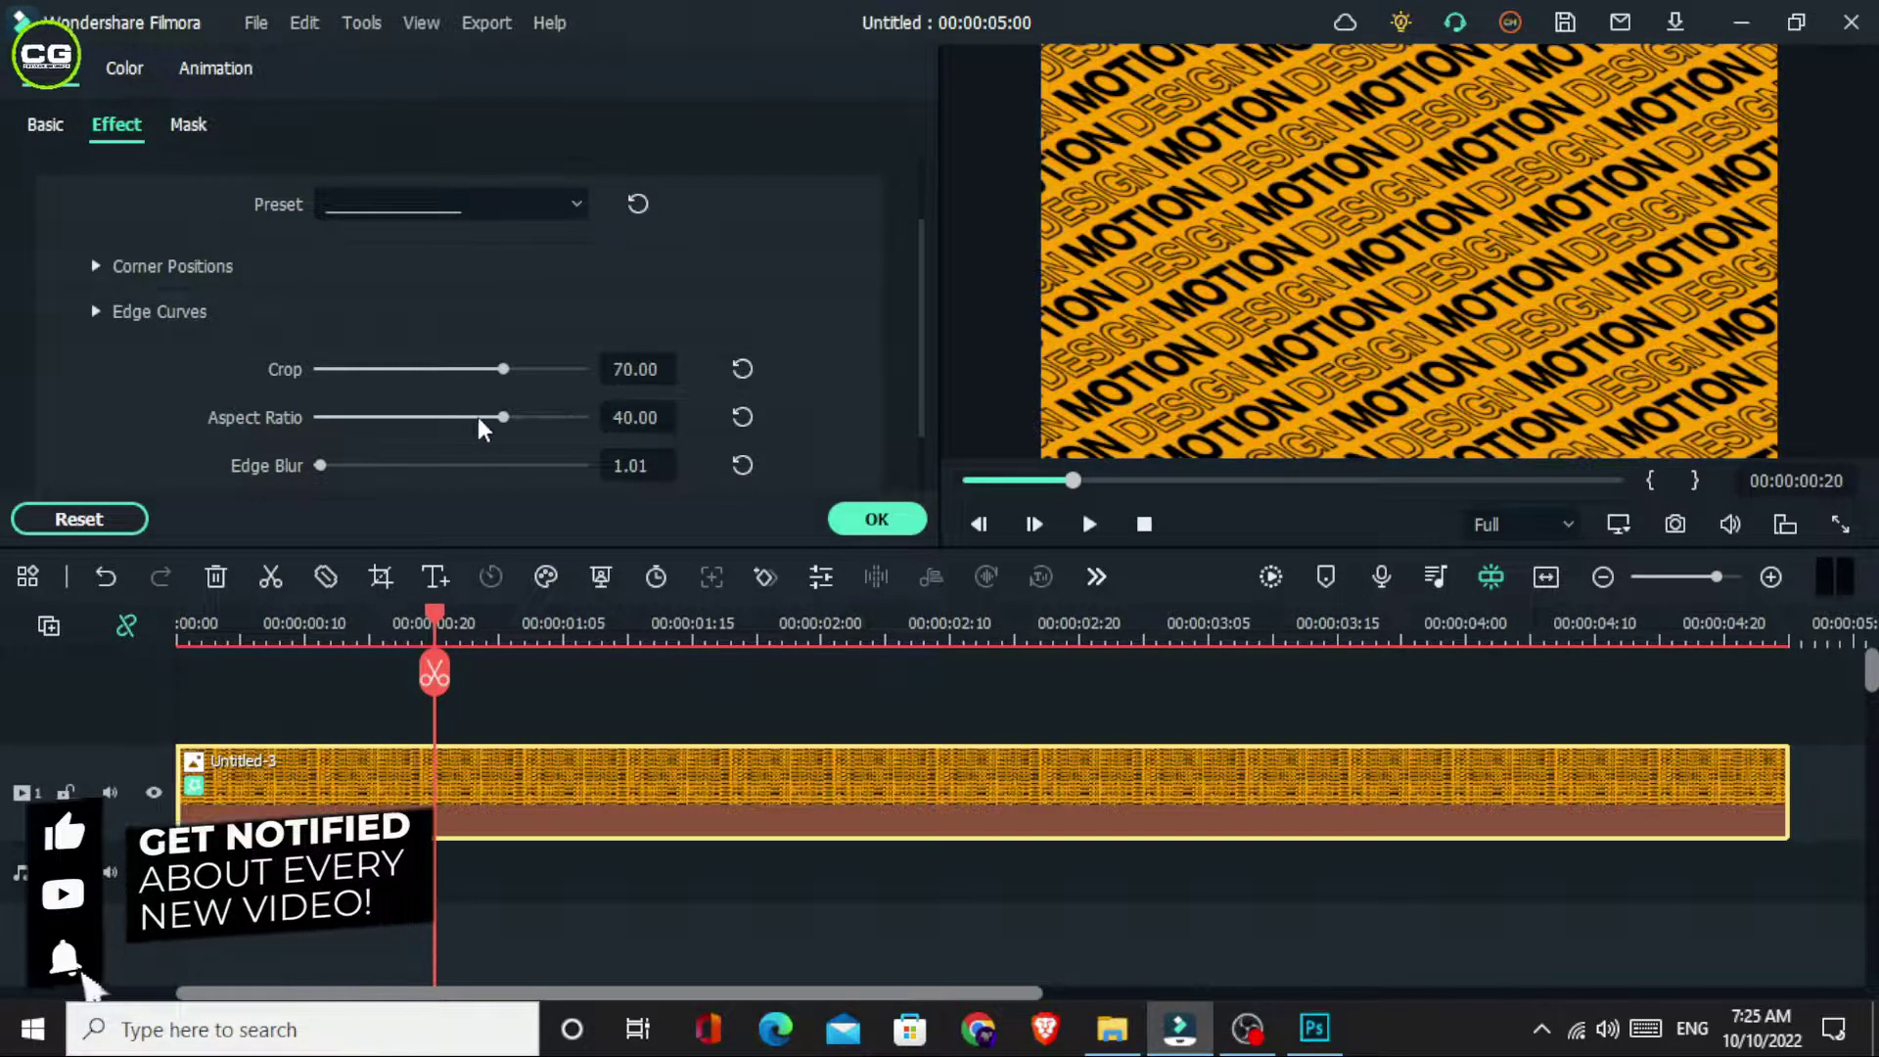
pyautogui.moveTo(503, 417); pyautogui.dragTo(442, 425)
pyautogui.hotkey('ctrl', 'z')
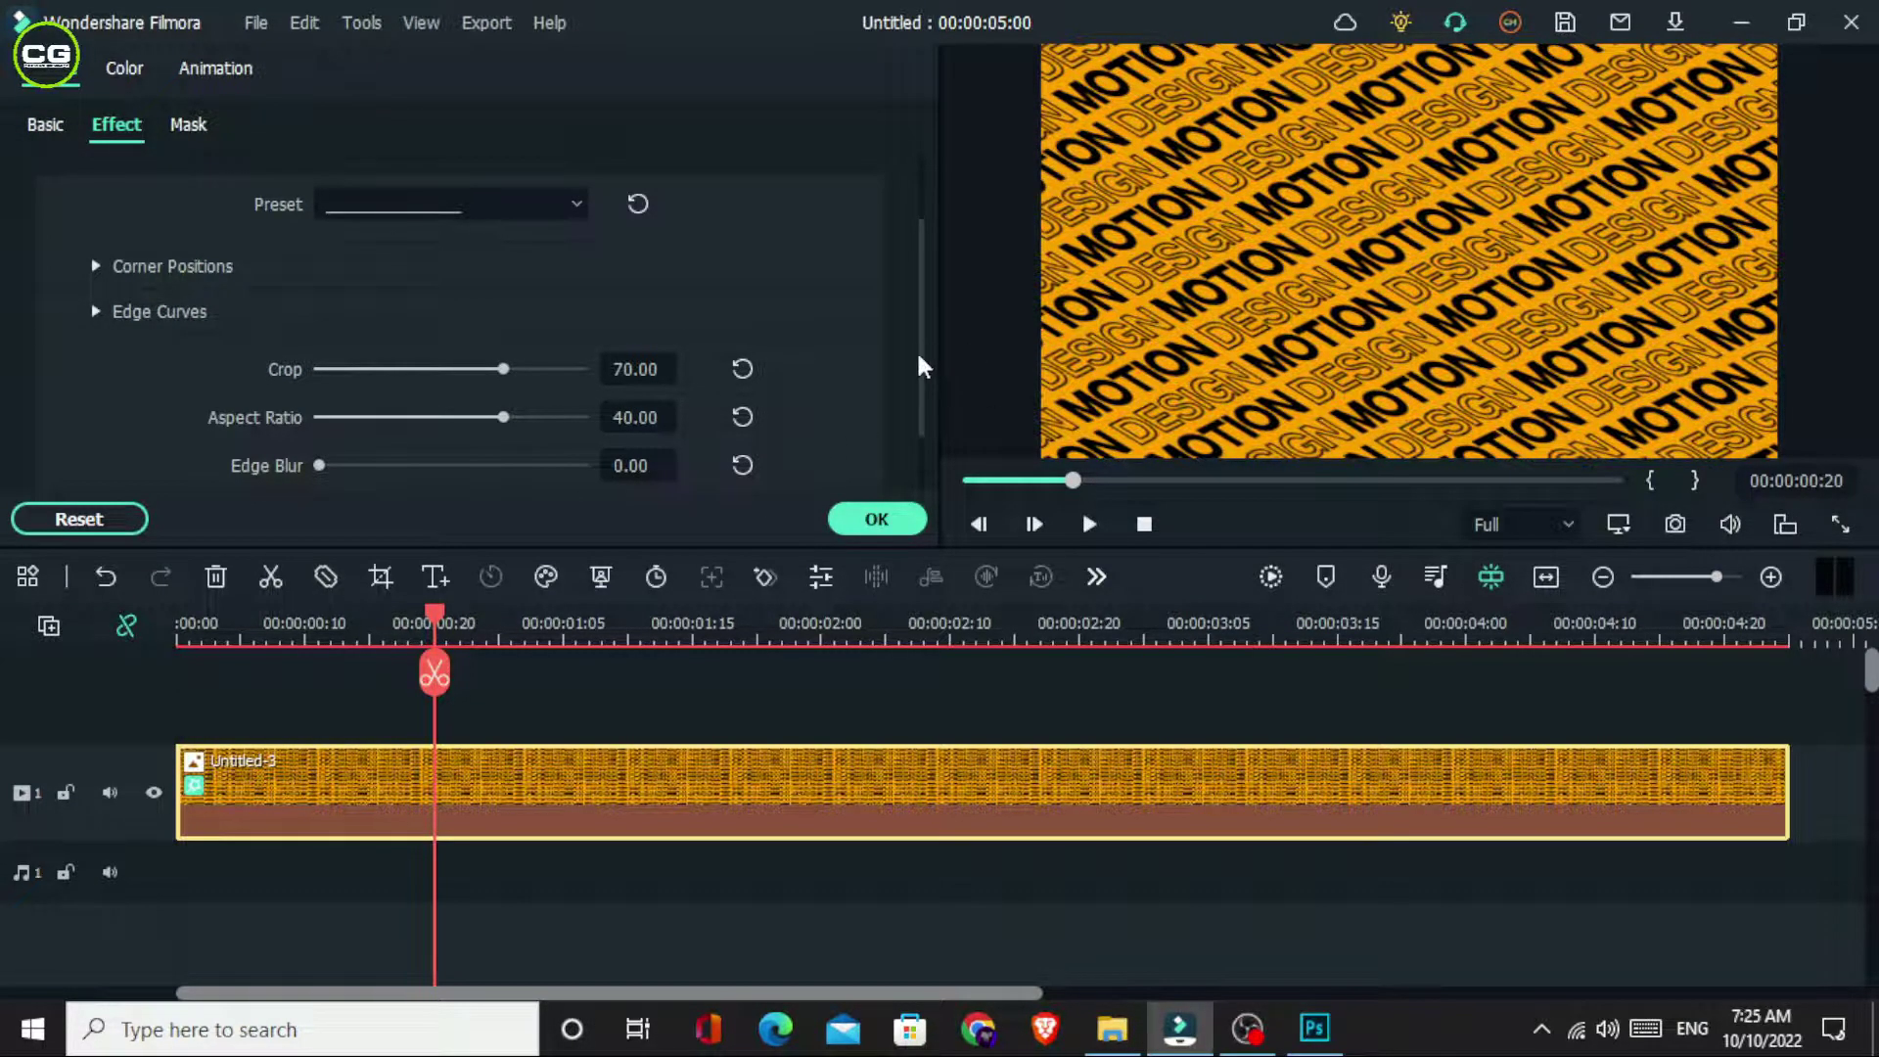
pyautogui.scroll(-1, 927, 431)
pyautogui.scroll(-1, 927, 430)
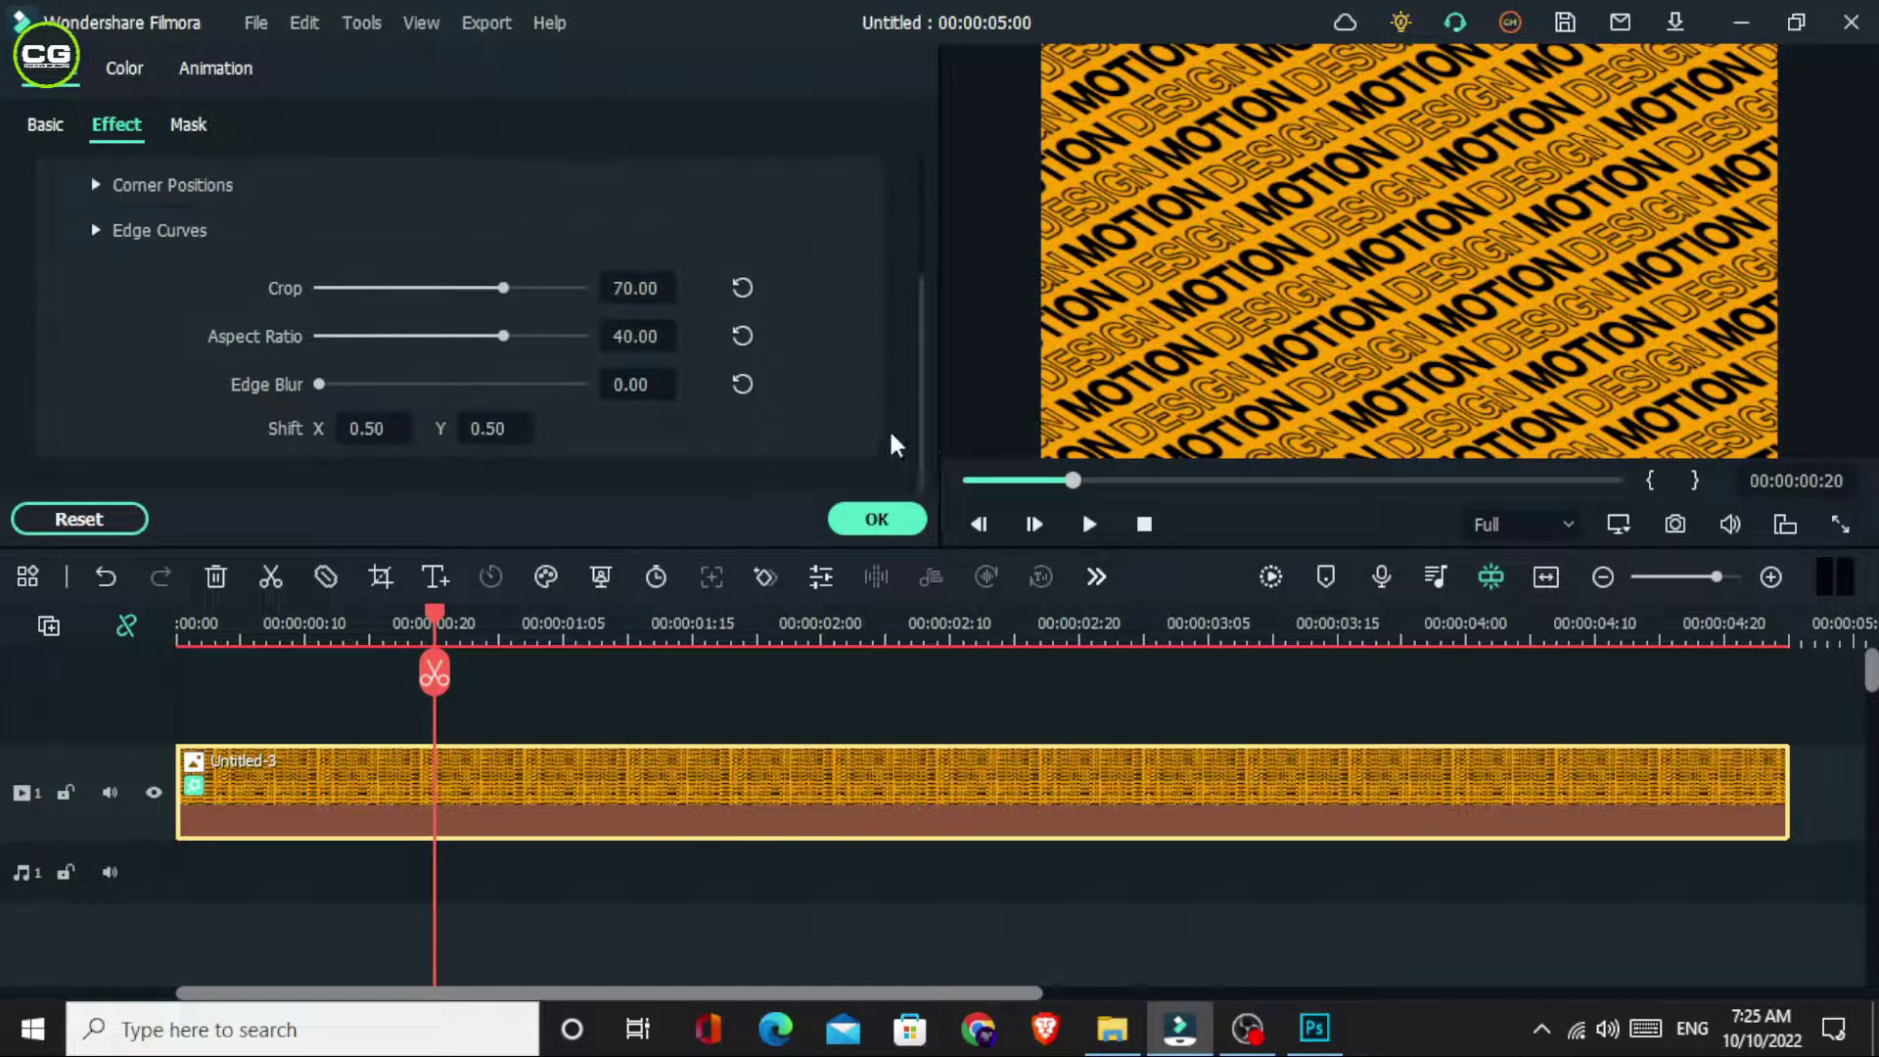
pyautogui.click(912, 516)
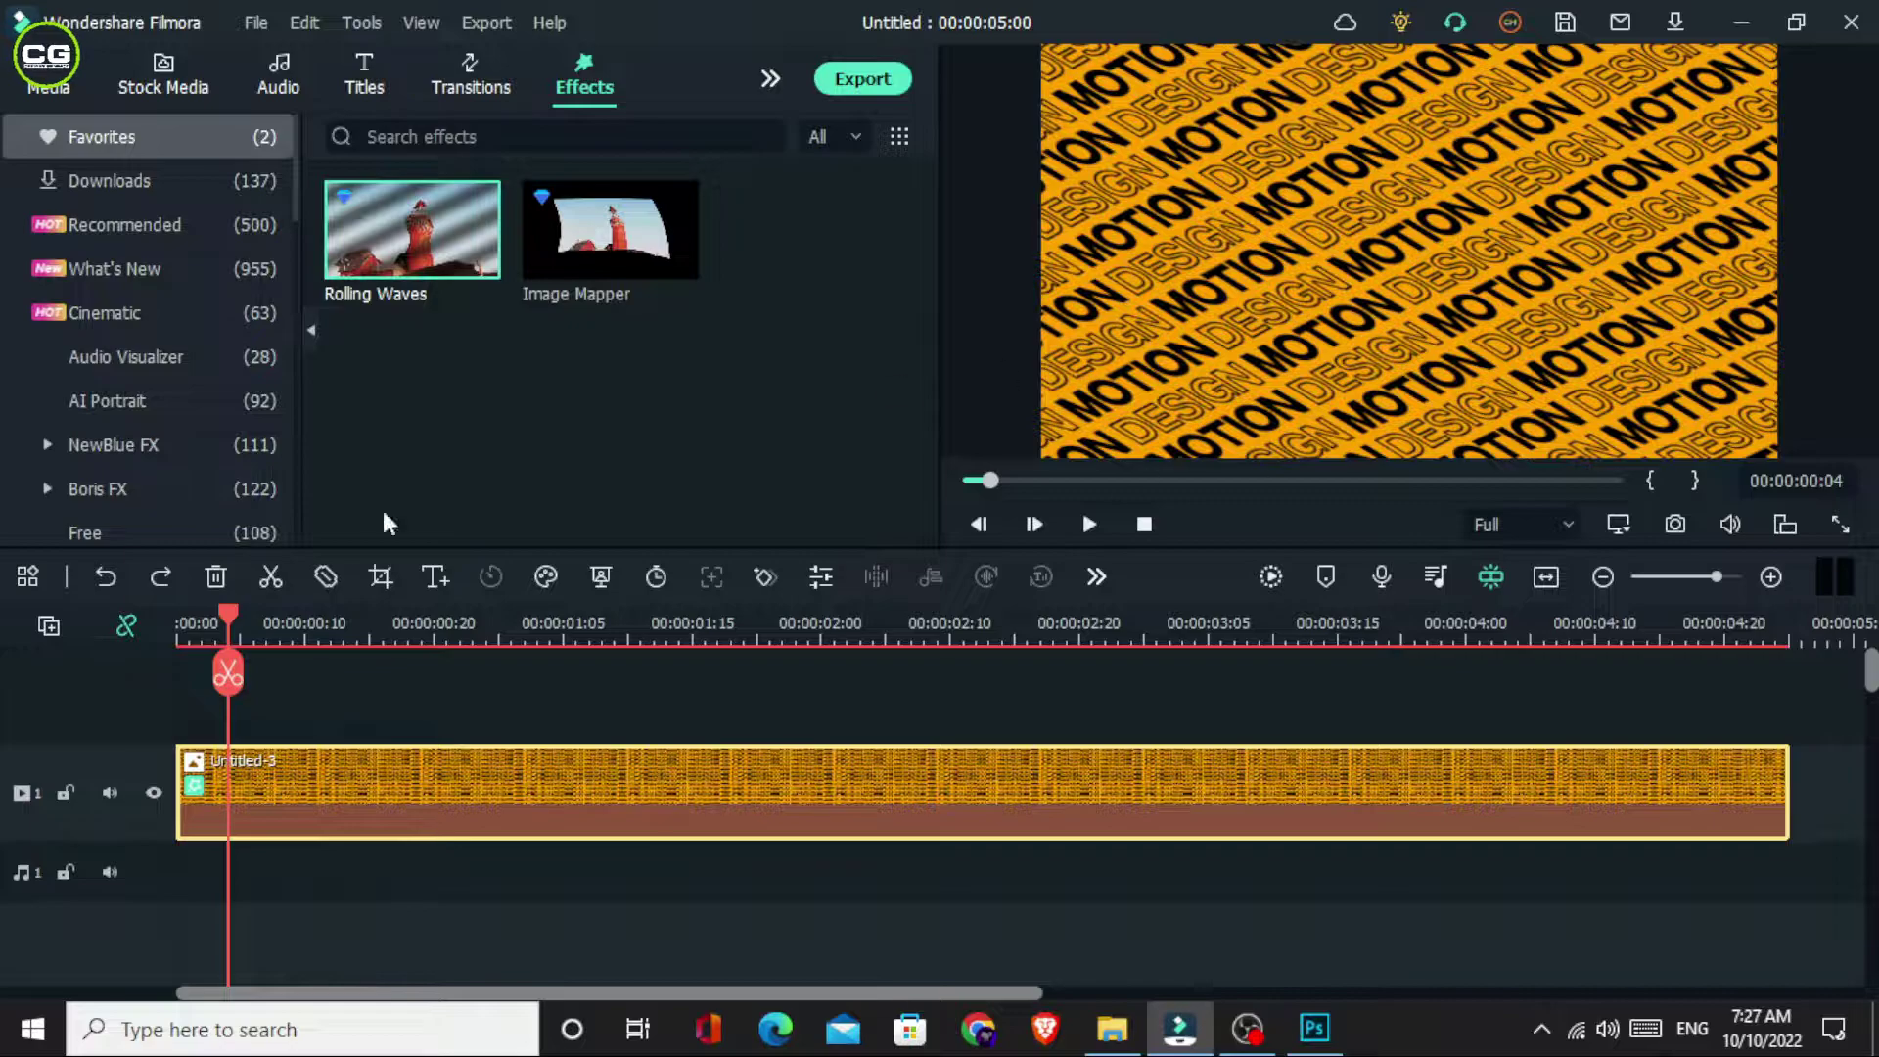
# - Keyframe the pattern's position at clip start and end so it slides diagonally down-right
pyautogui.moveTo(228, 616); pyautogui.dragTo(147, 624)
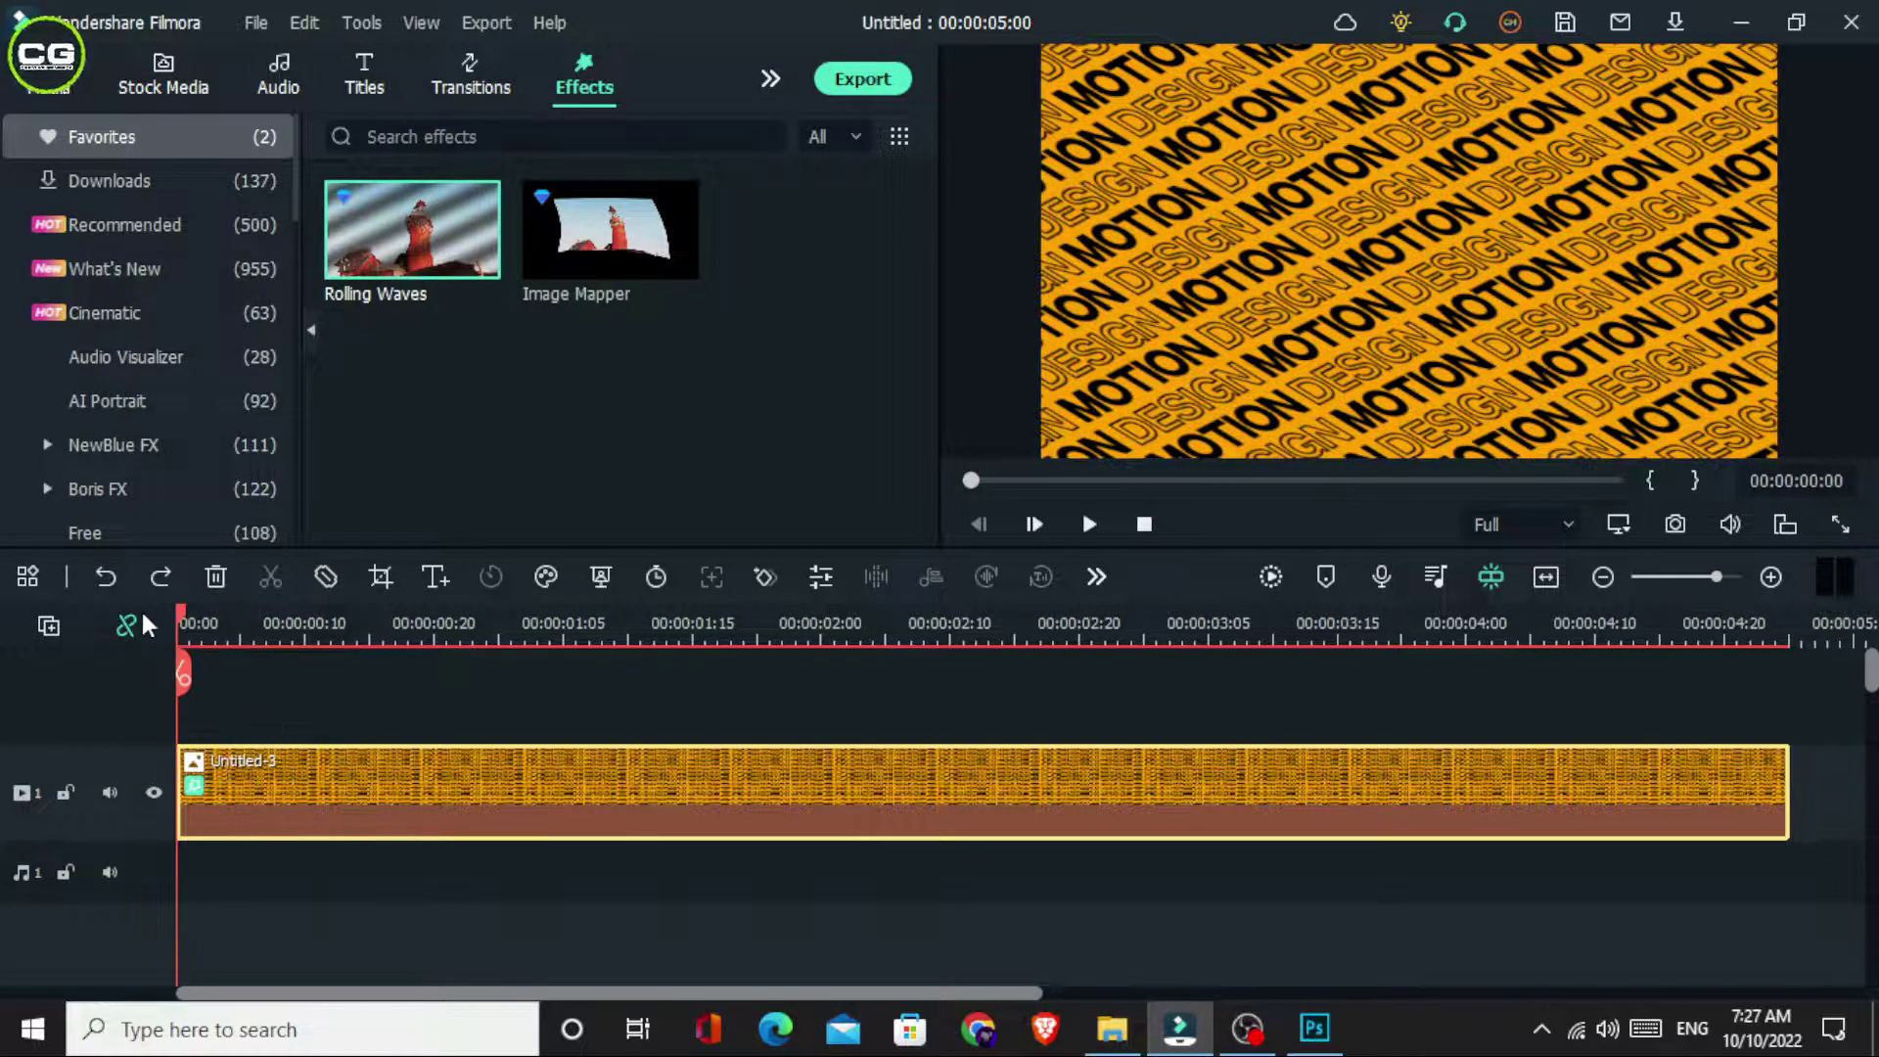
pyautogui.click(766, 577)
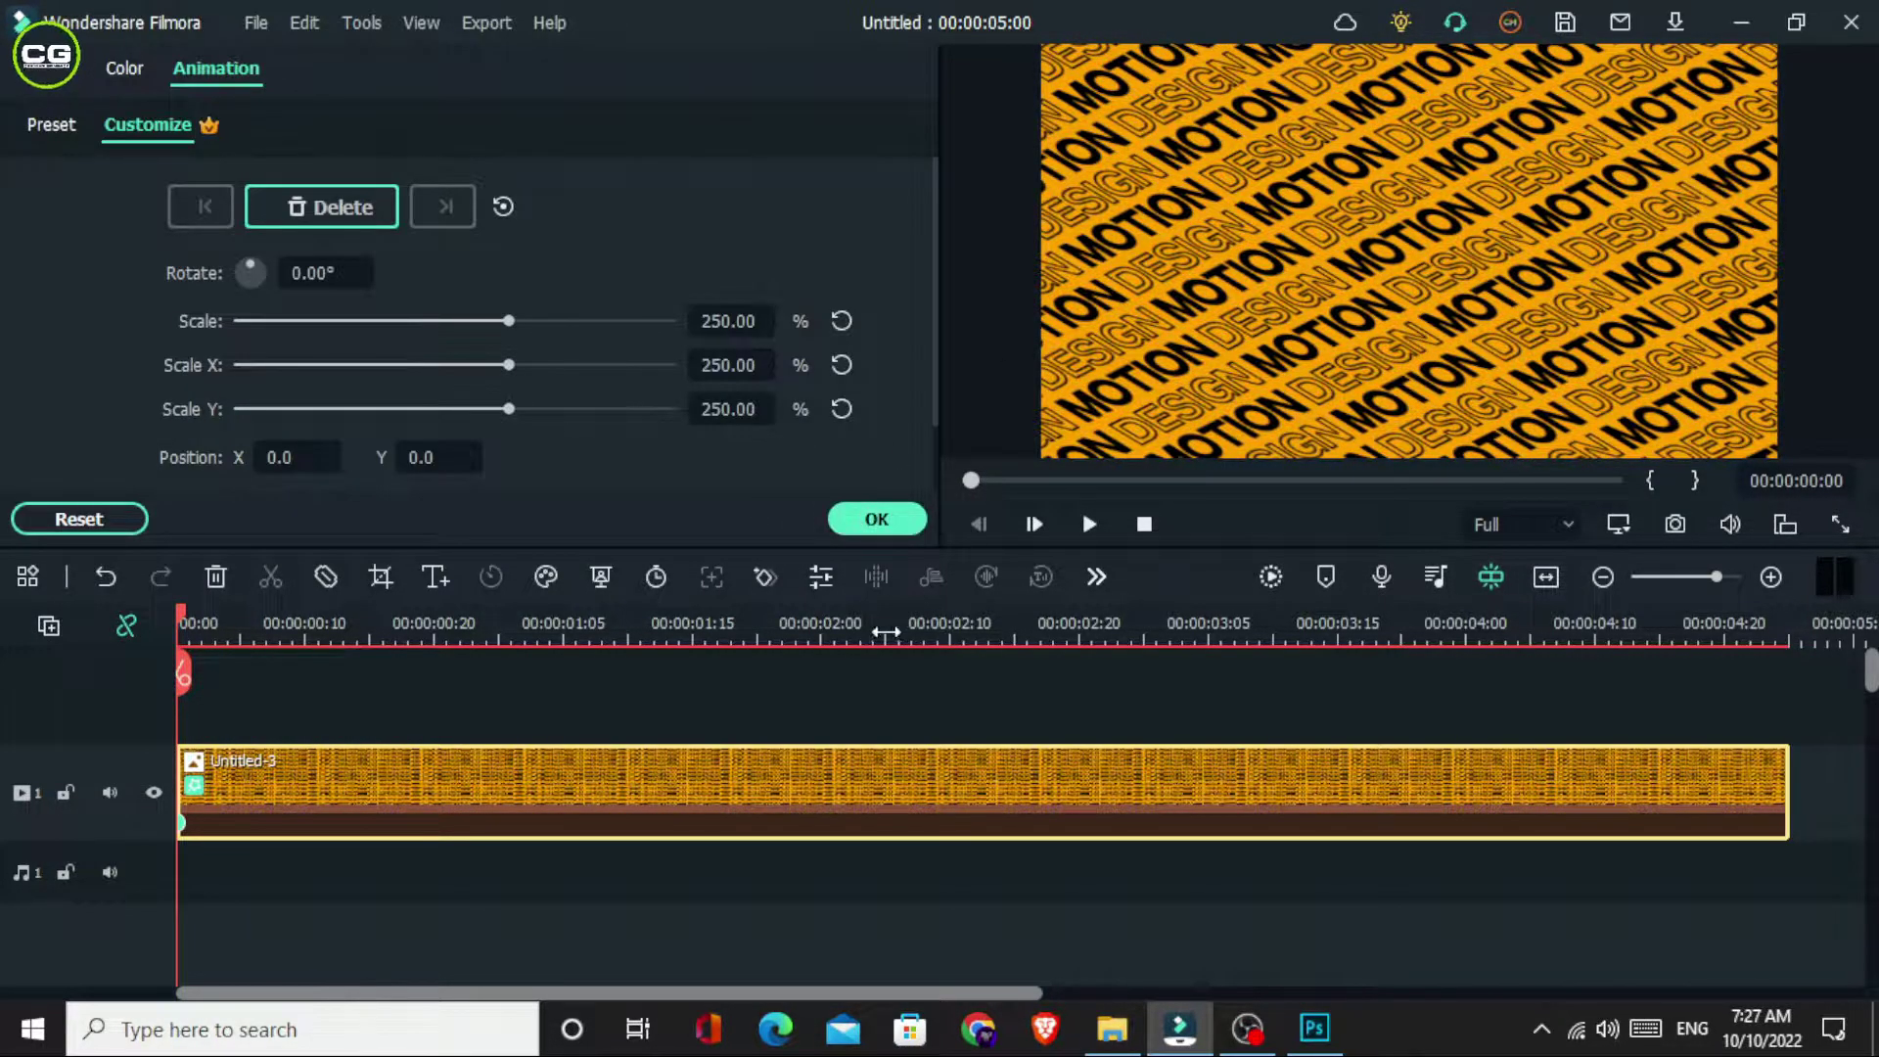
pyautogui.click(1735, 410)
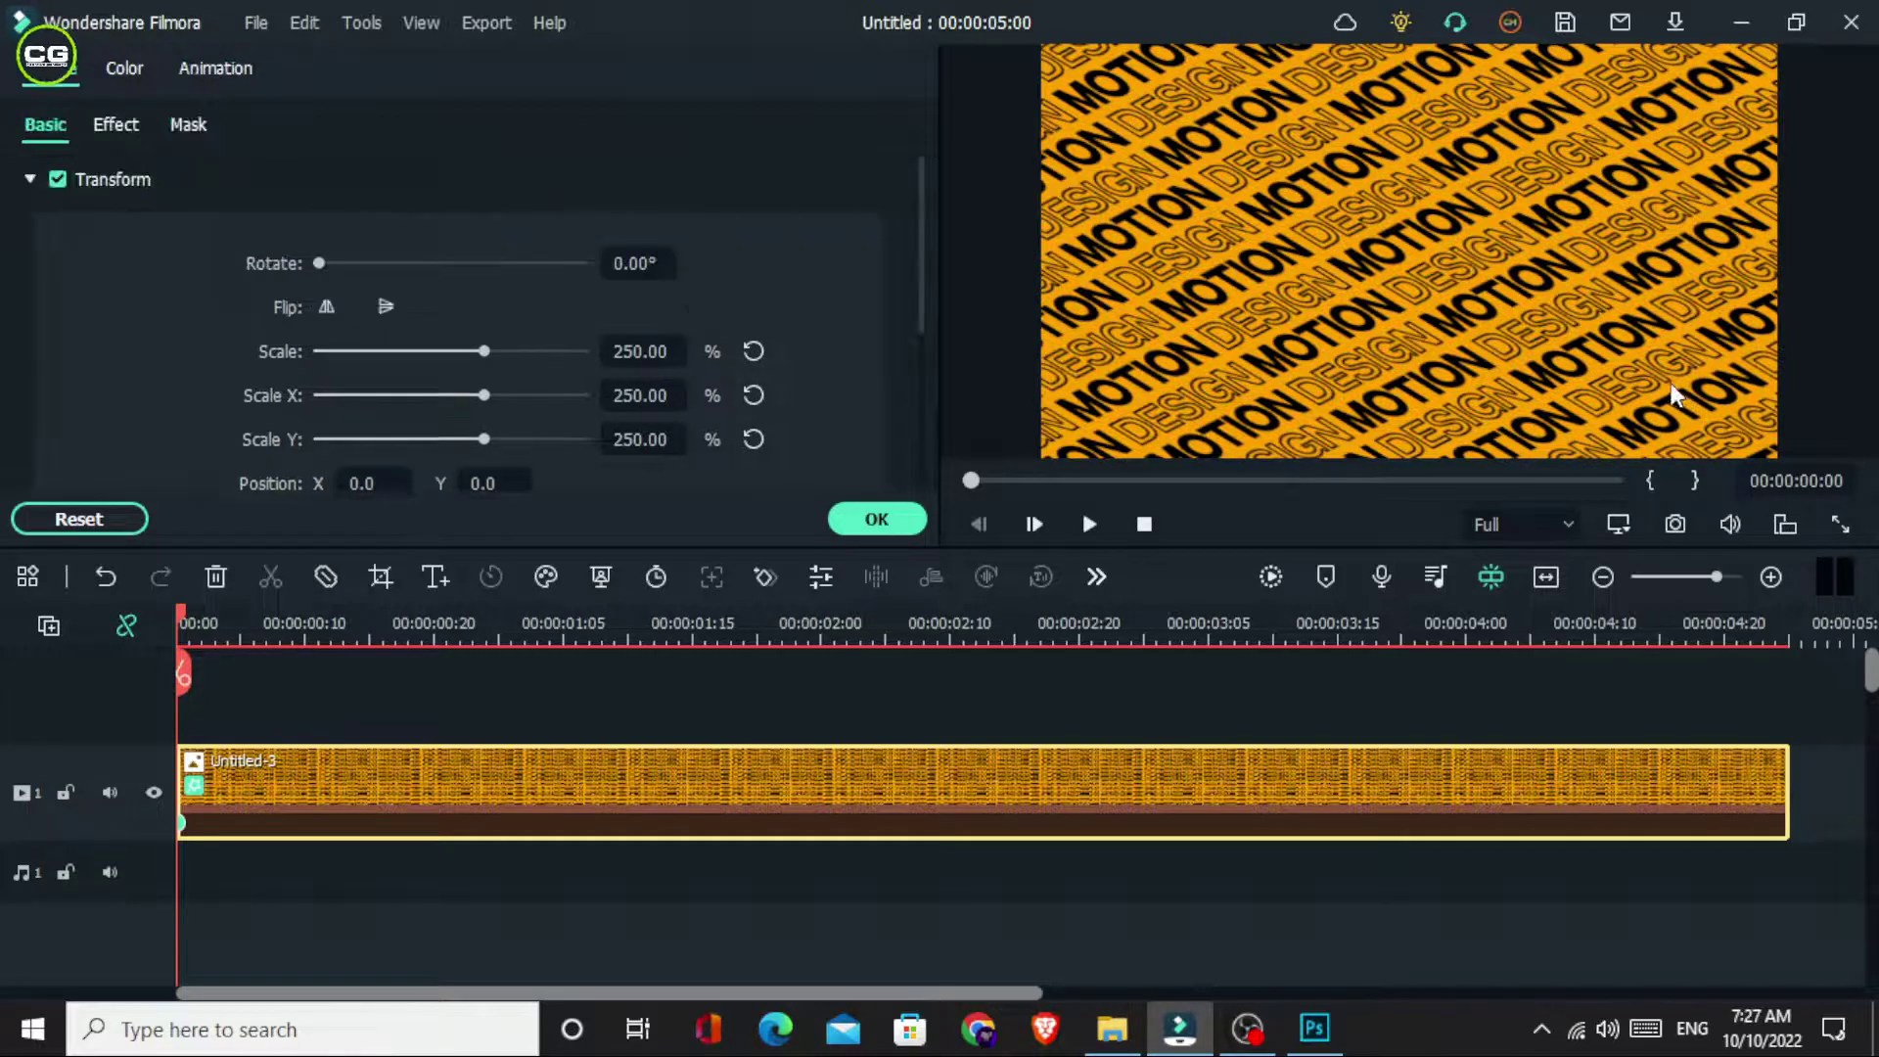
pyautogui.moveTo(1615, 323); pyautogui.dragTo(1639, 337)
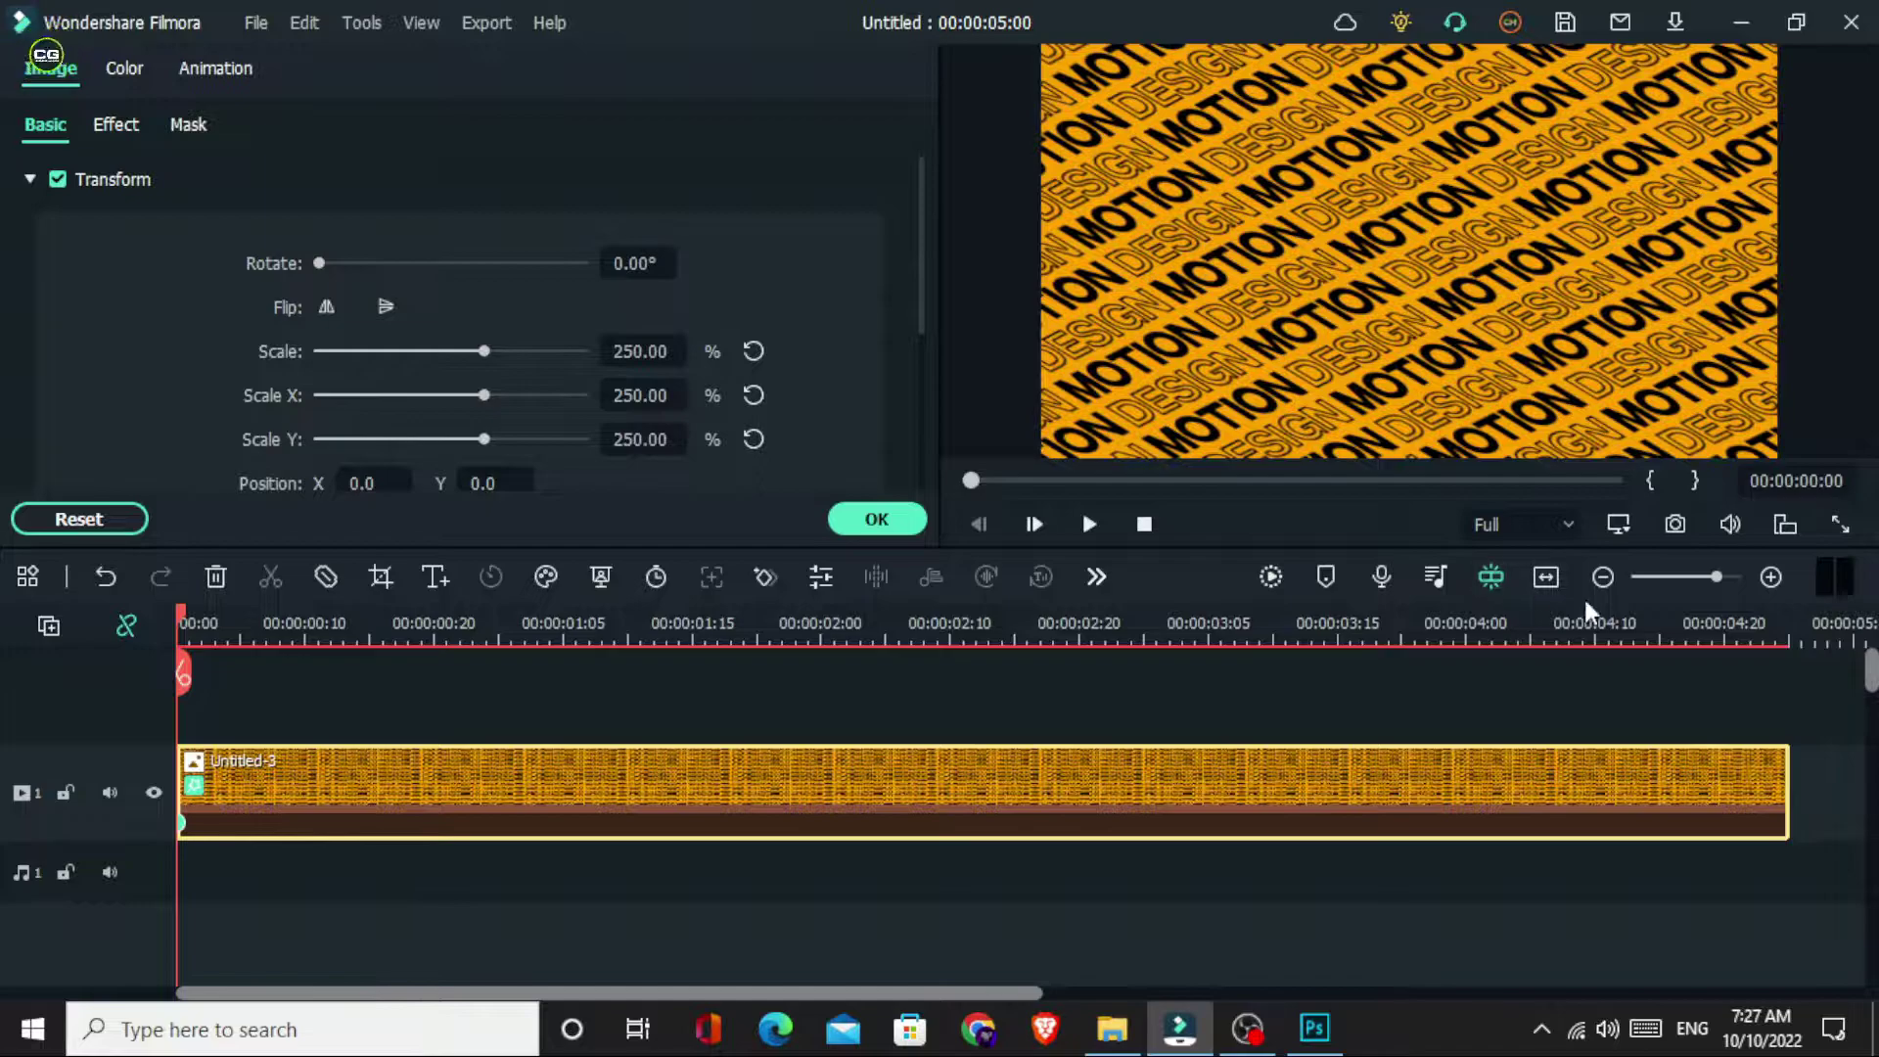
pyautogui.click(1697, 617)
pyautogui.press('space')
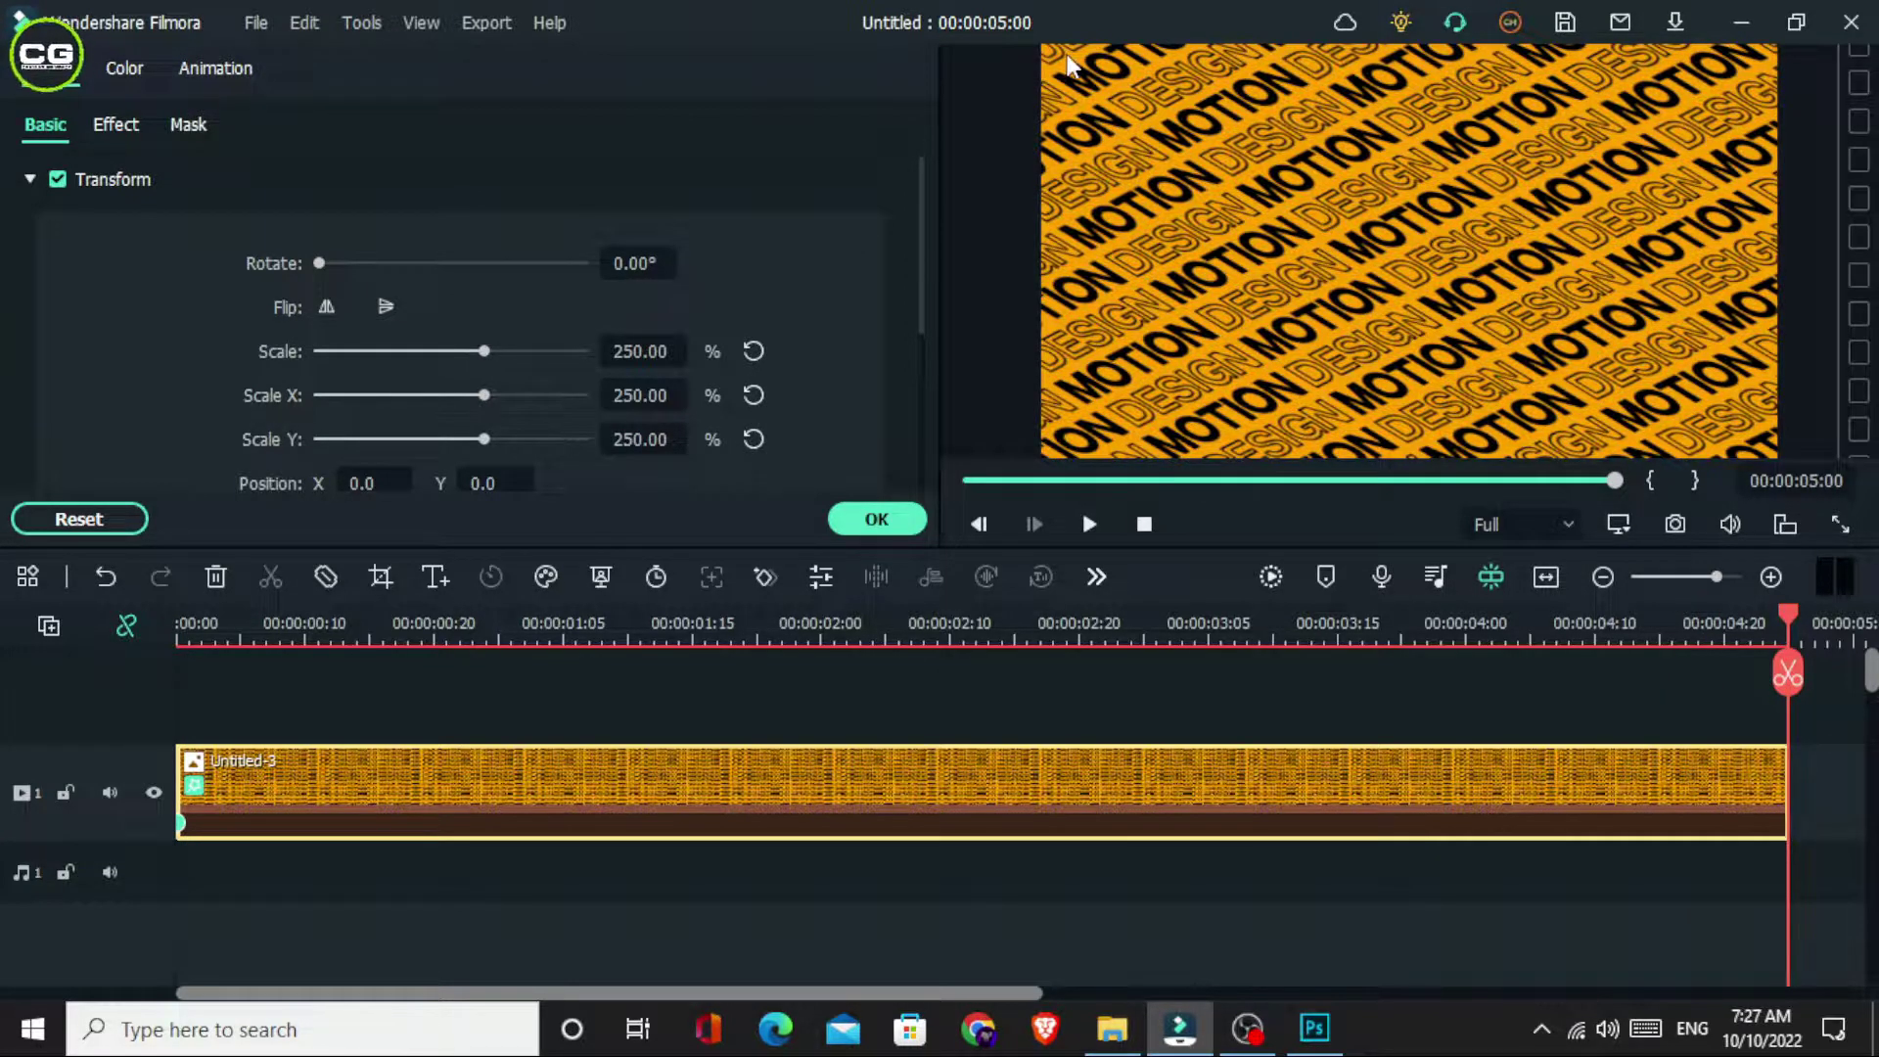
pyautogui.moveTo(1067, 54); pyautogui.dragTo(1226, 198)
pyautogui.moveTo(1796, 634); pyautogui.dragTo(343, 622)
# - Confirm the transform animation and drag Rolling Waves from Favorites onto the Untitled-3 clip
pyautogui.click(875, 520)
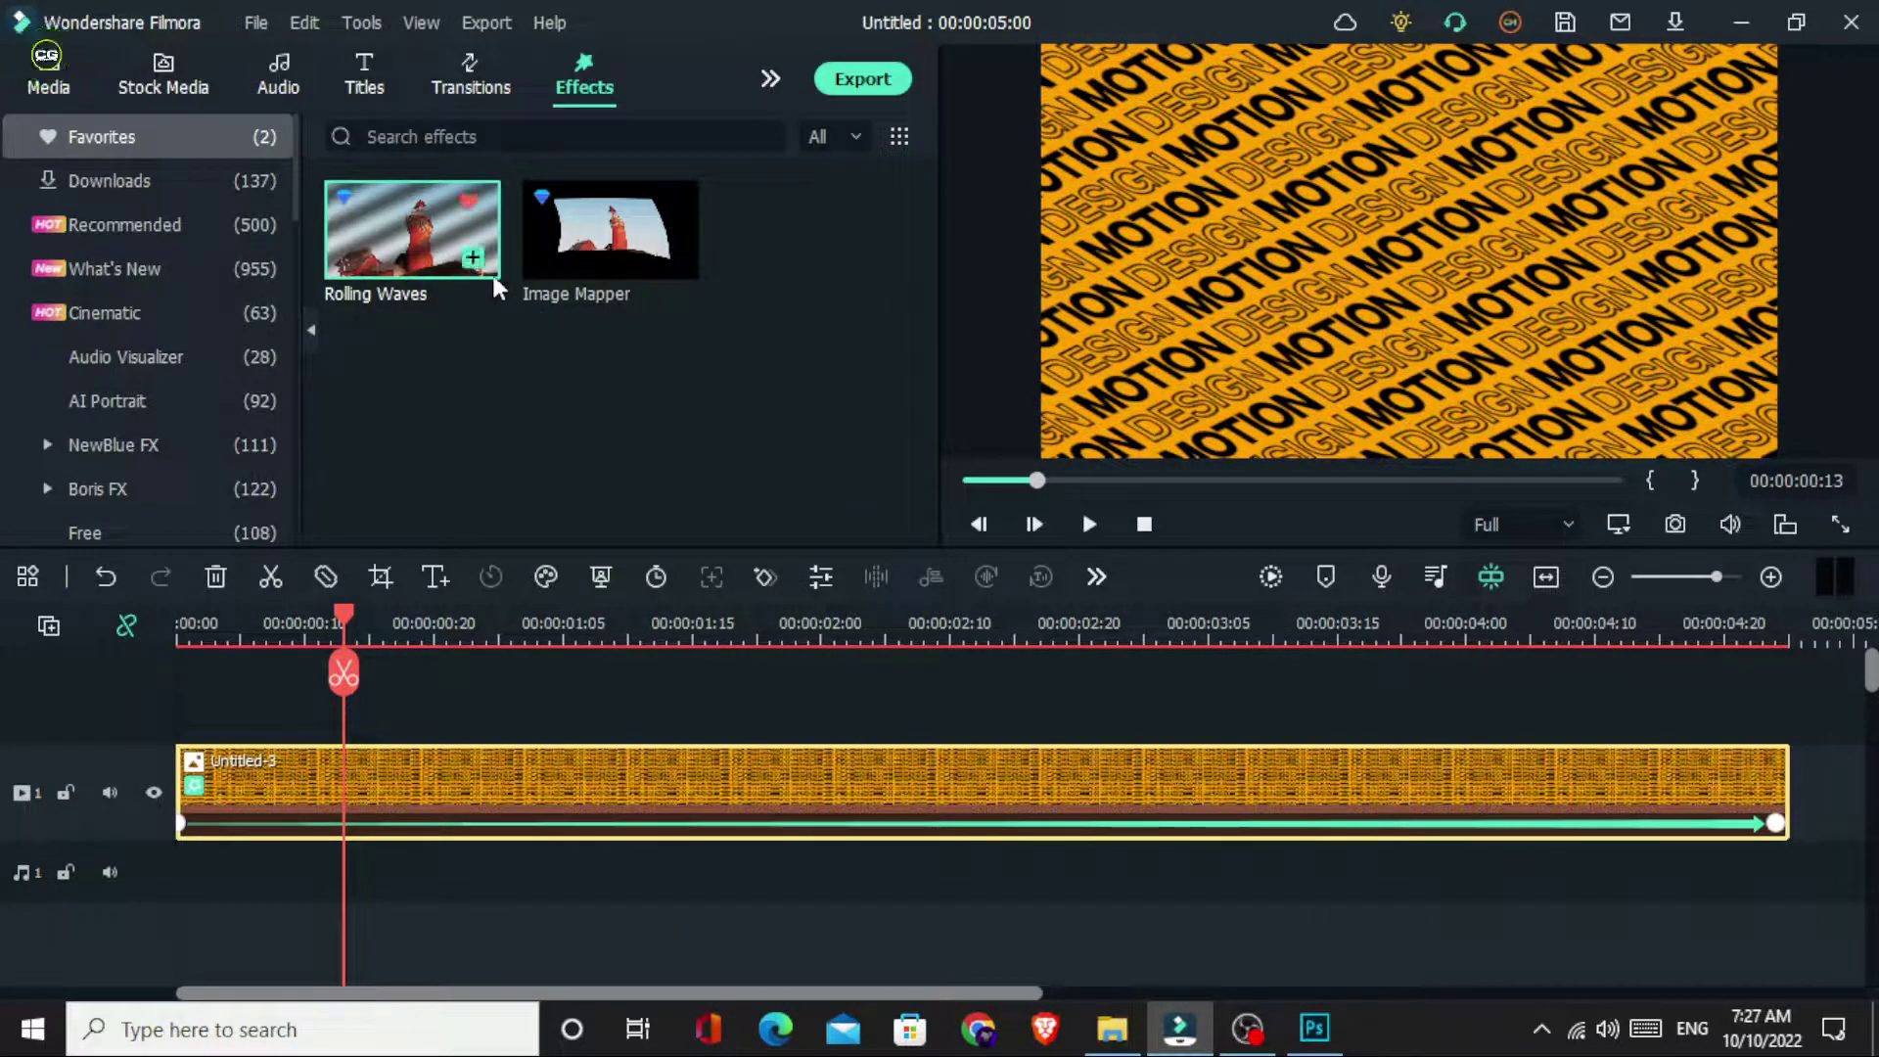
pyautogui.moveTo(406, 250); pyautogui.dragTo(699, 761)
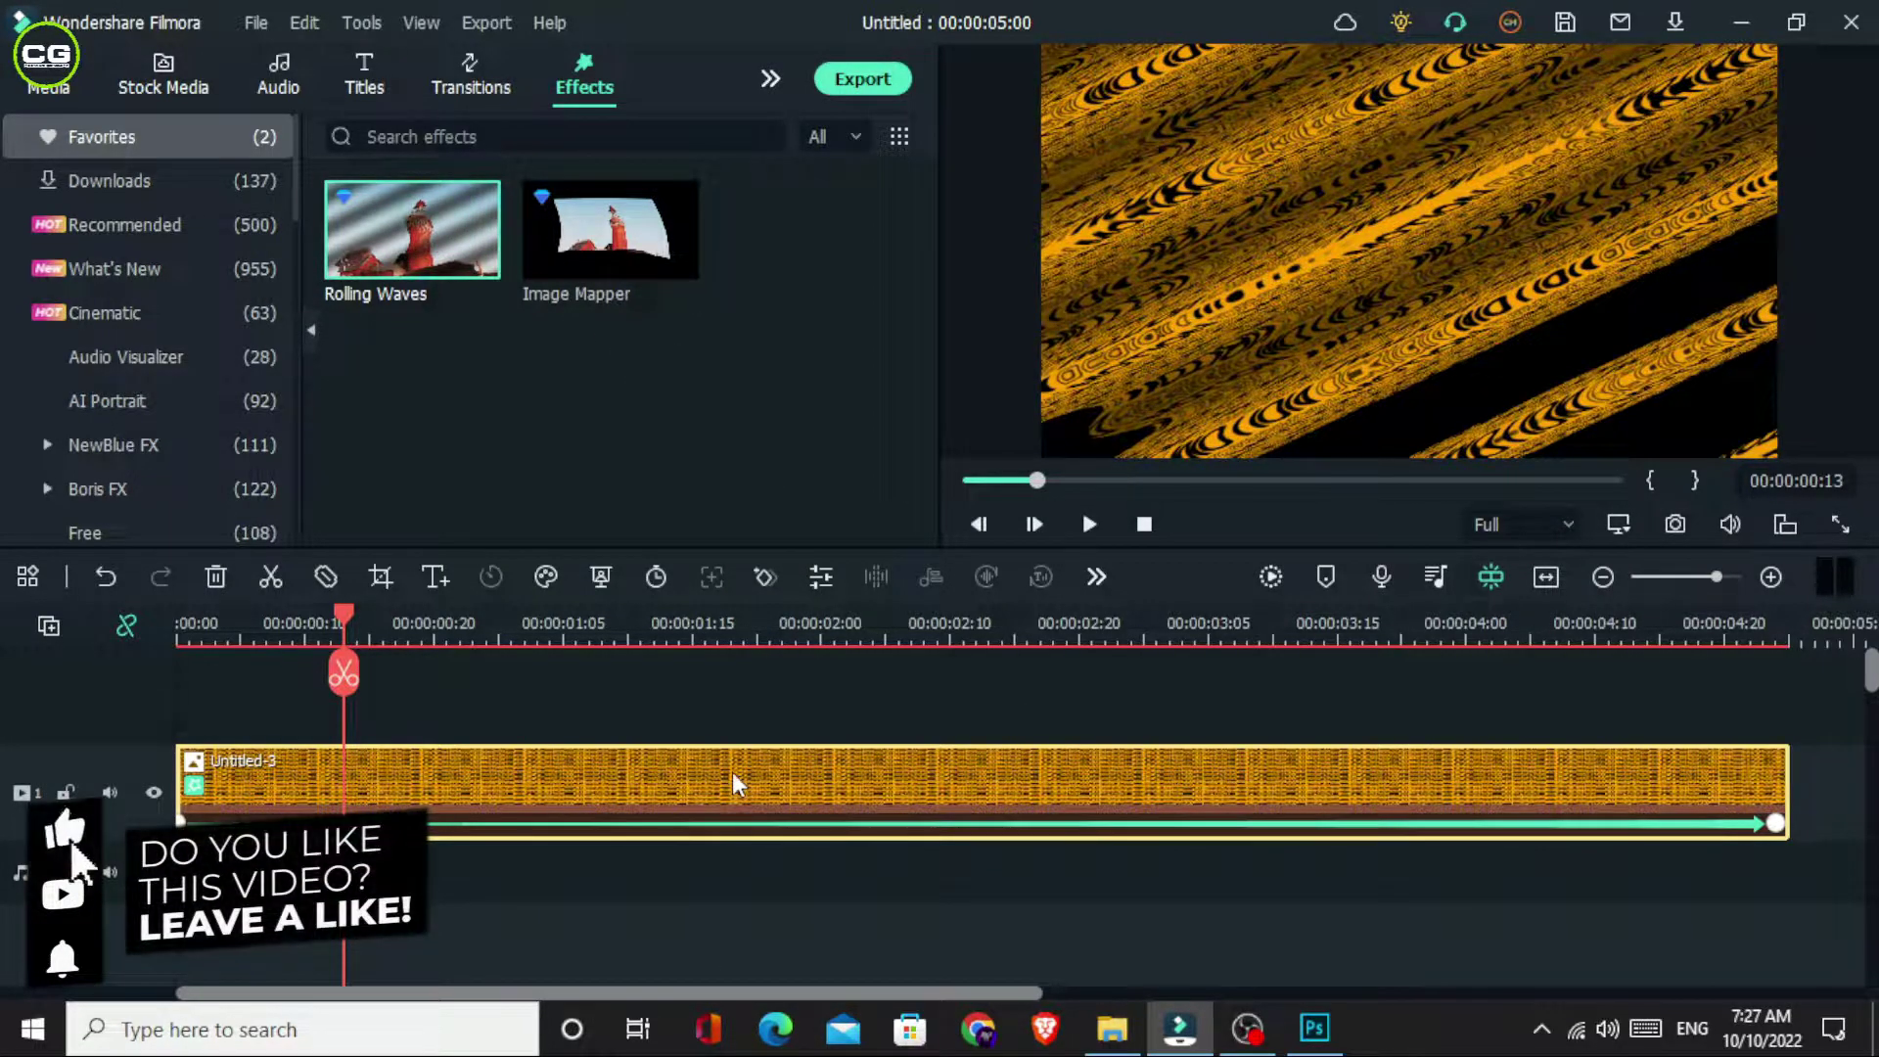
# - Open the clip's effect settings, collapsing Image Mapper and expanding Rolling Waves
pyautogui.doubleClick(577, 778)
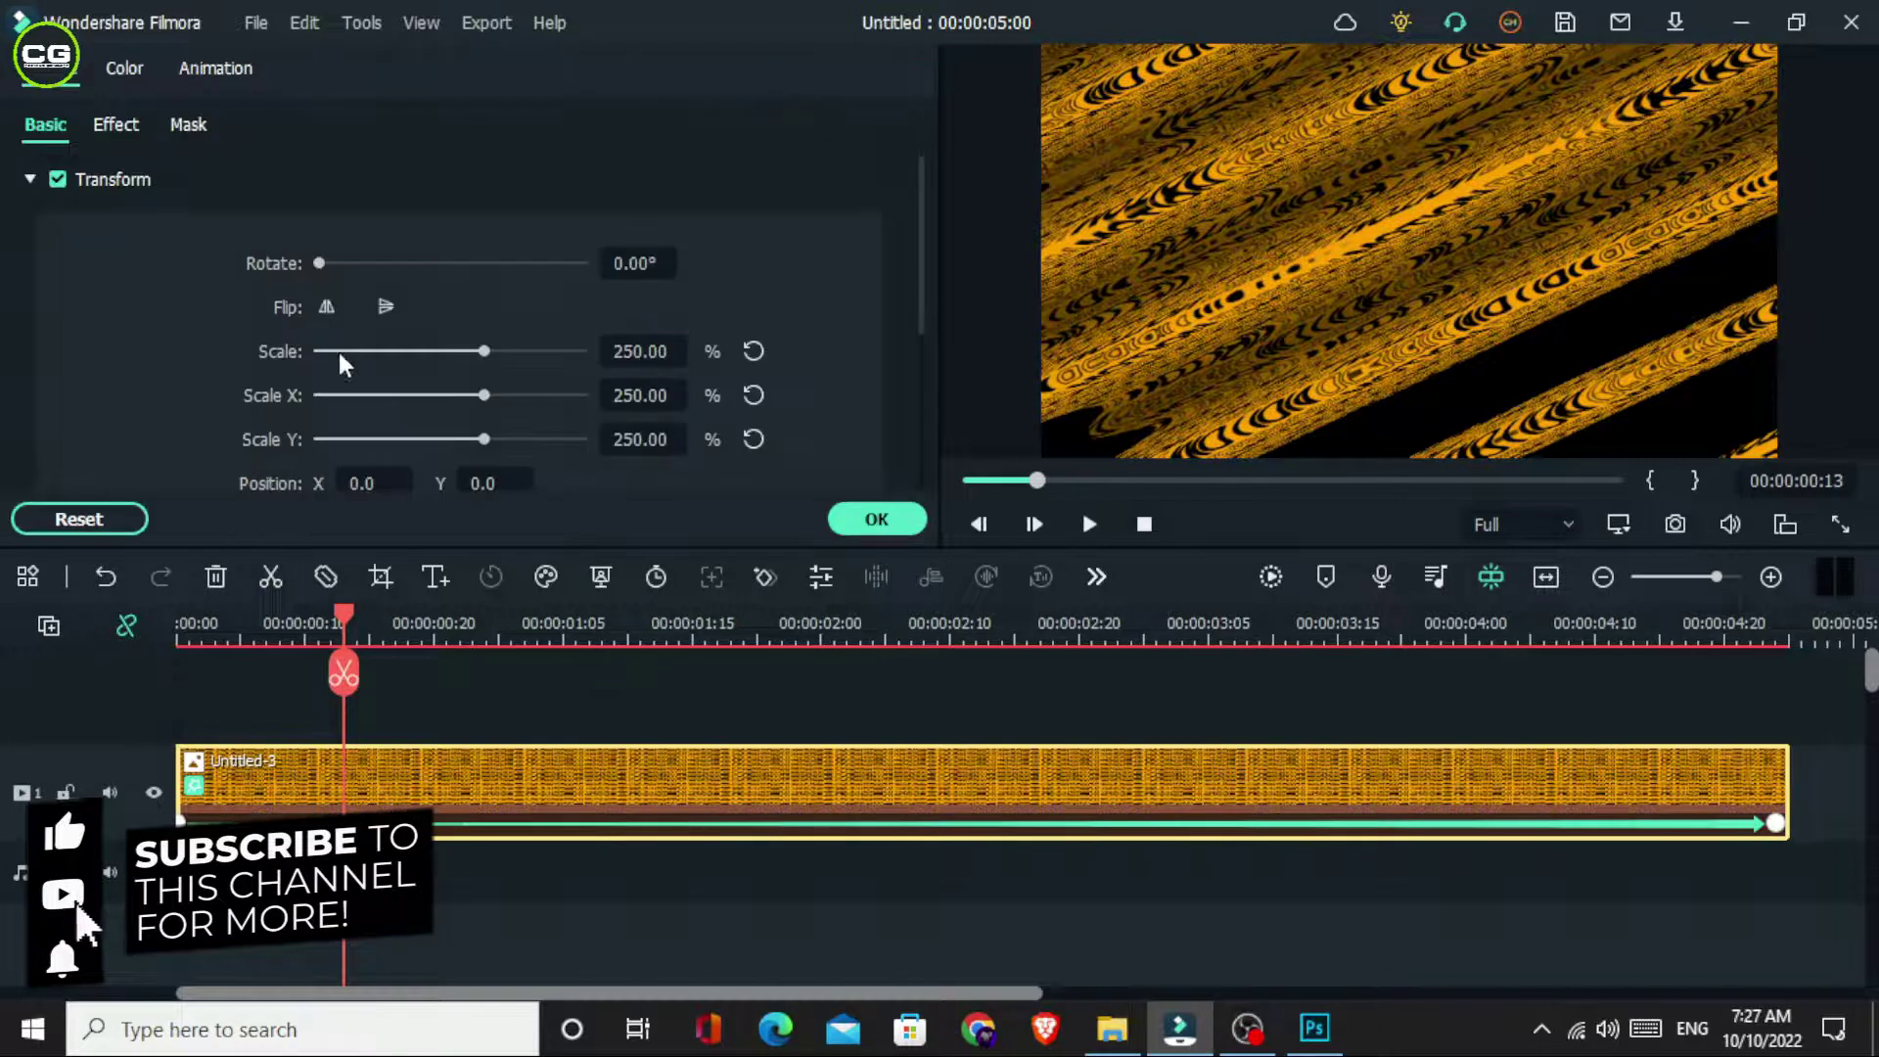
pyautogui.click(117, 124)
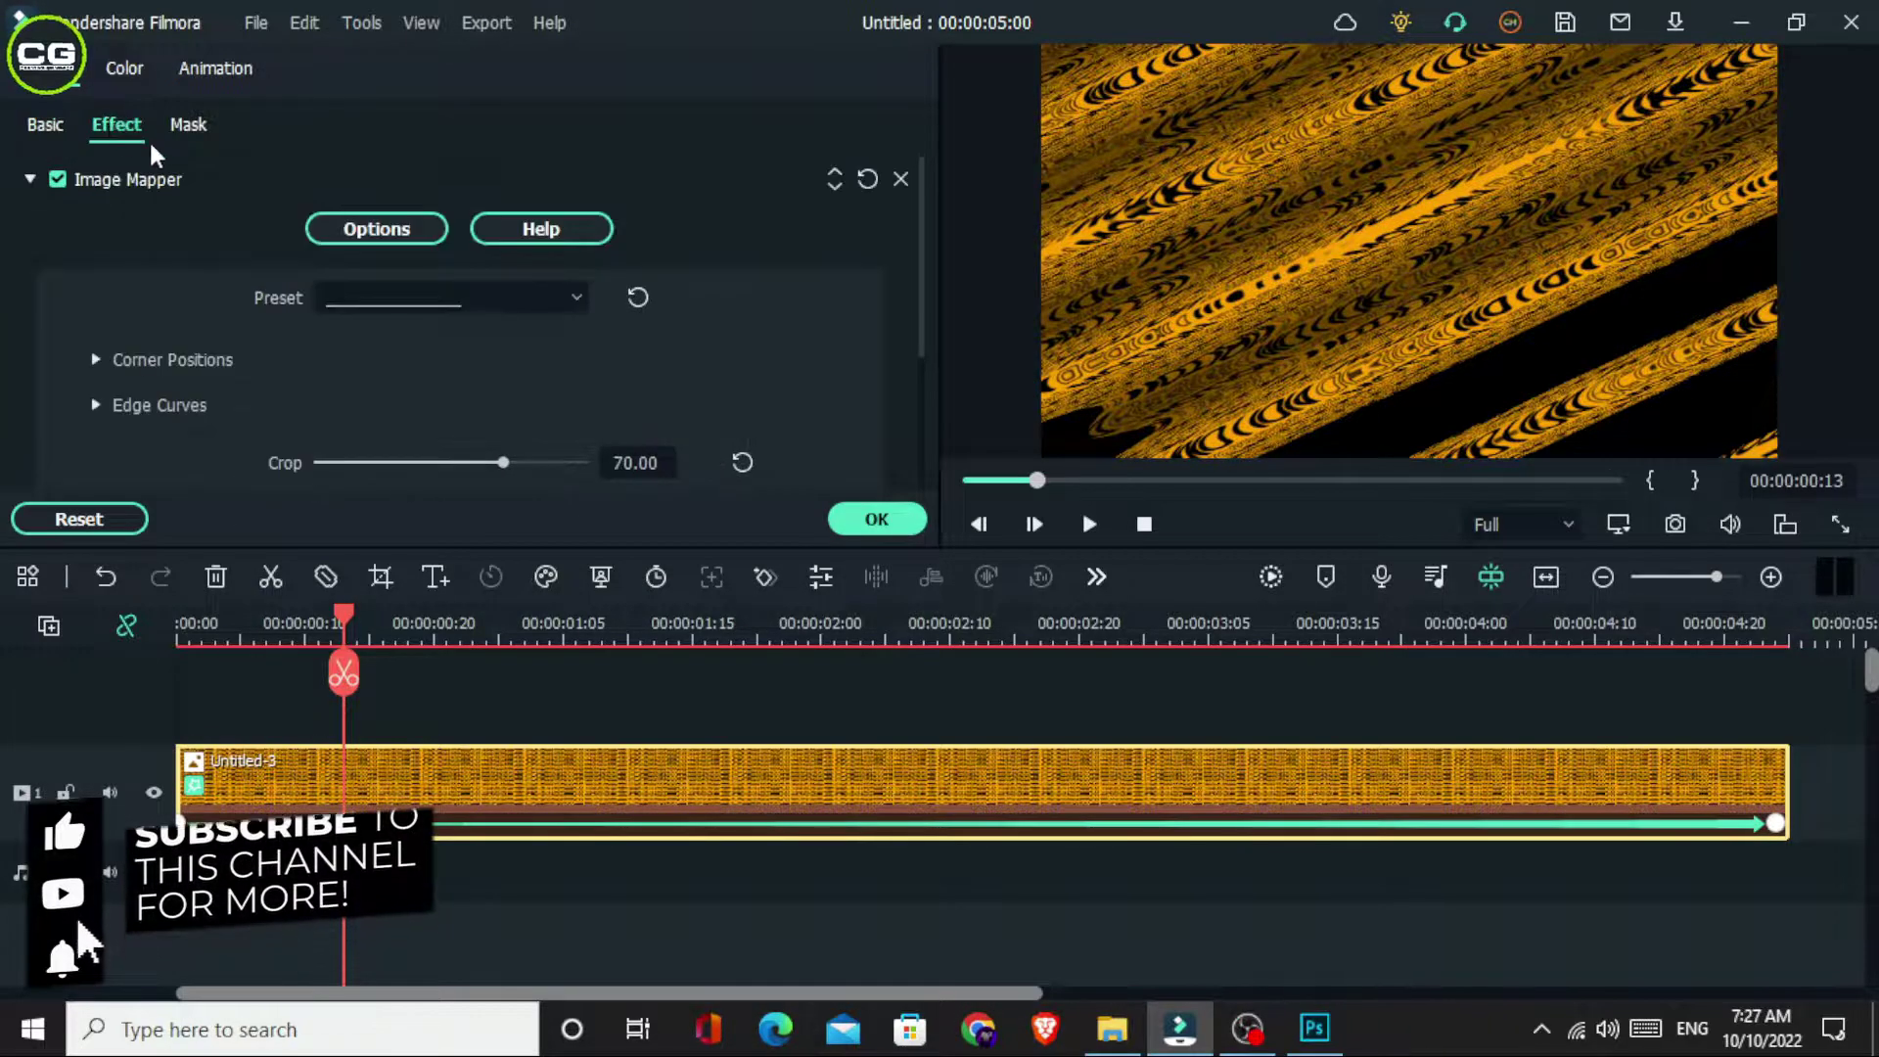
pyautogui.click(29, 185)
pyautogui.click(39, 231)
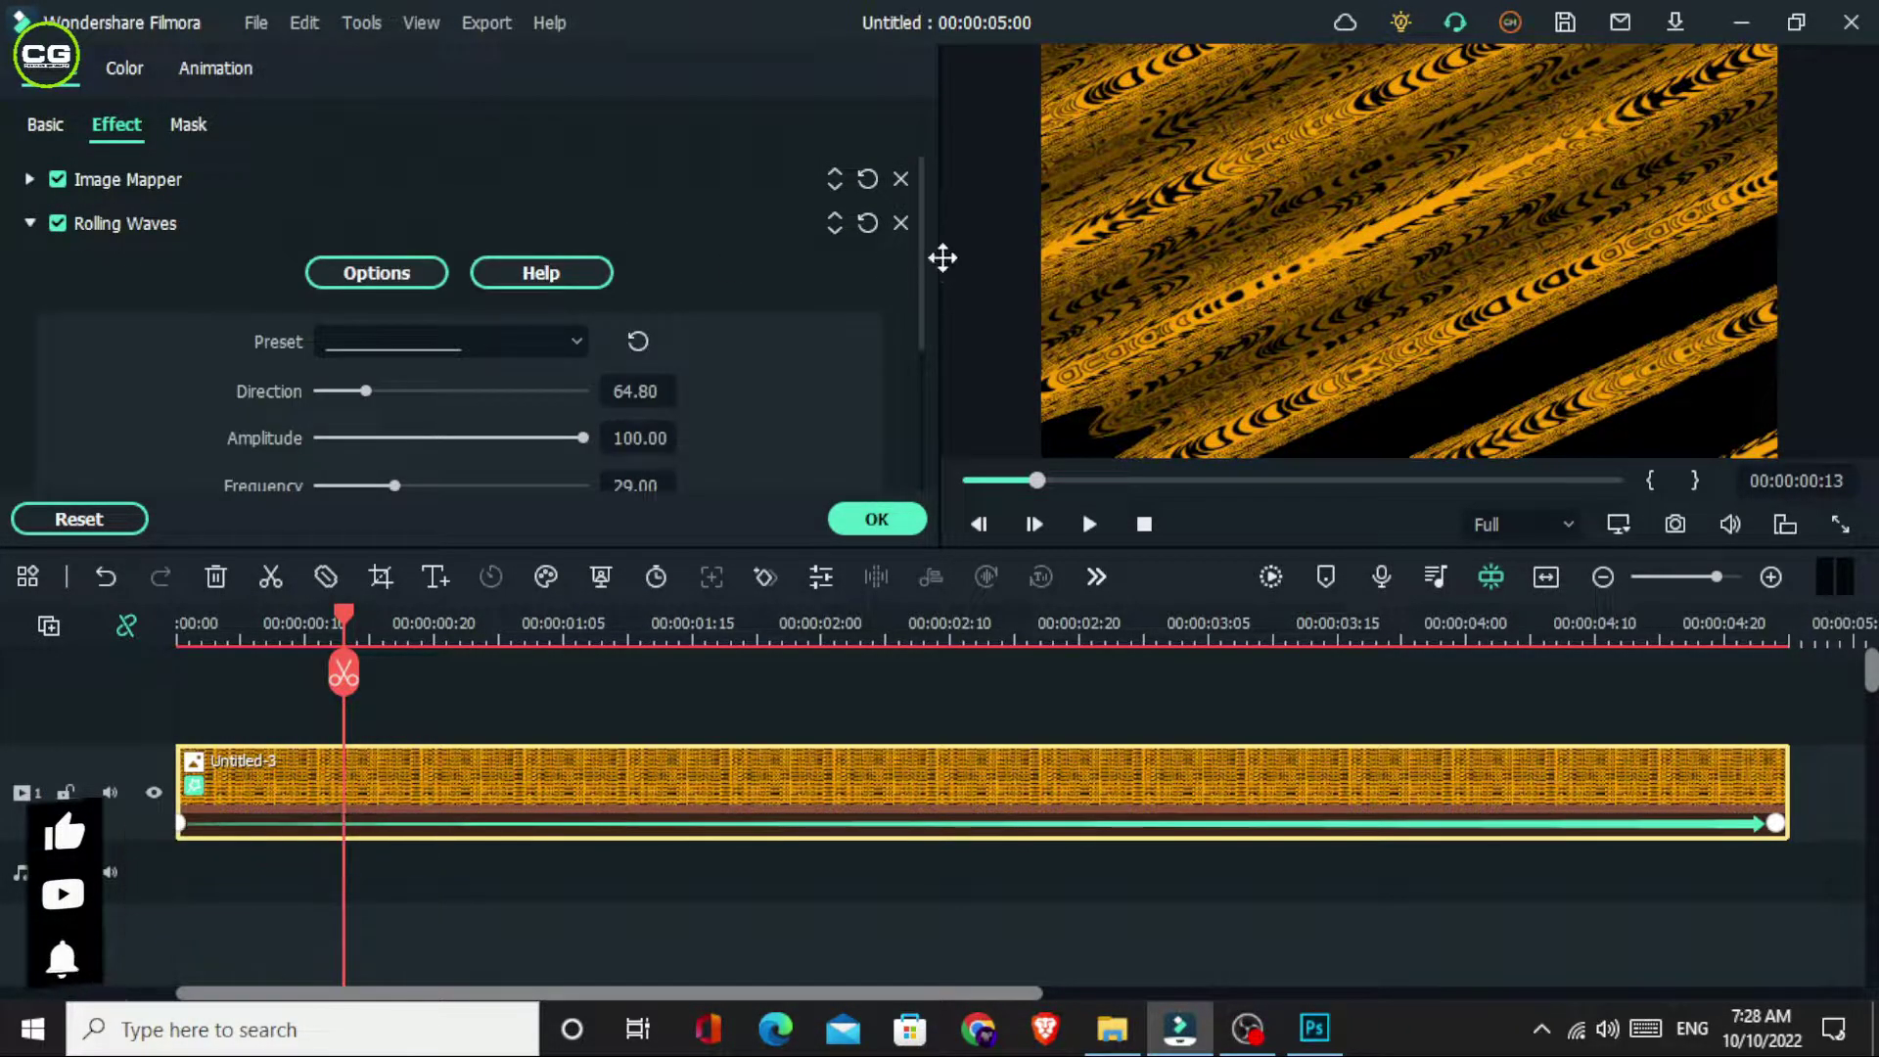
pyautogui.moveTo(918, 241); pyautogui.dragTo(921, 335)
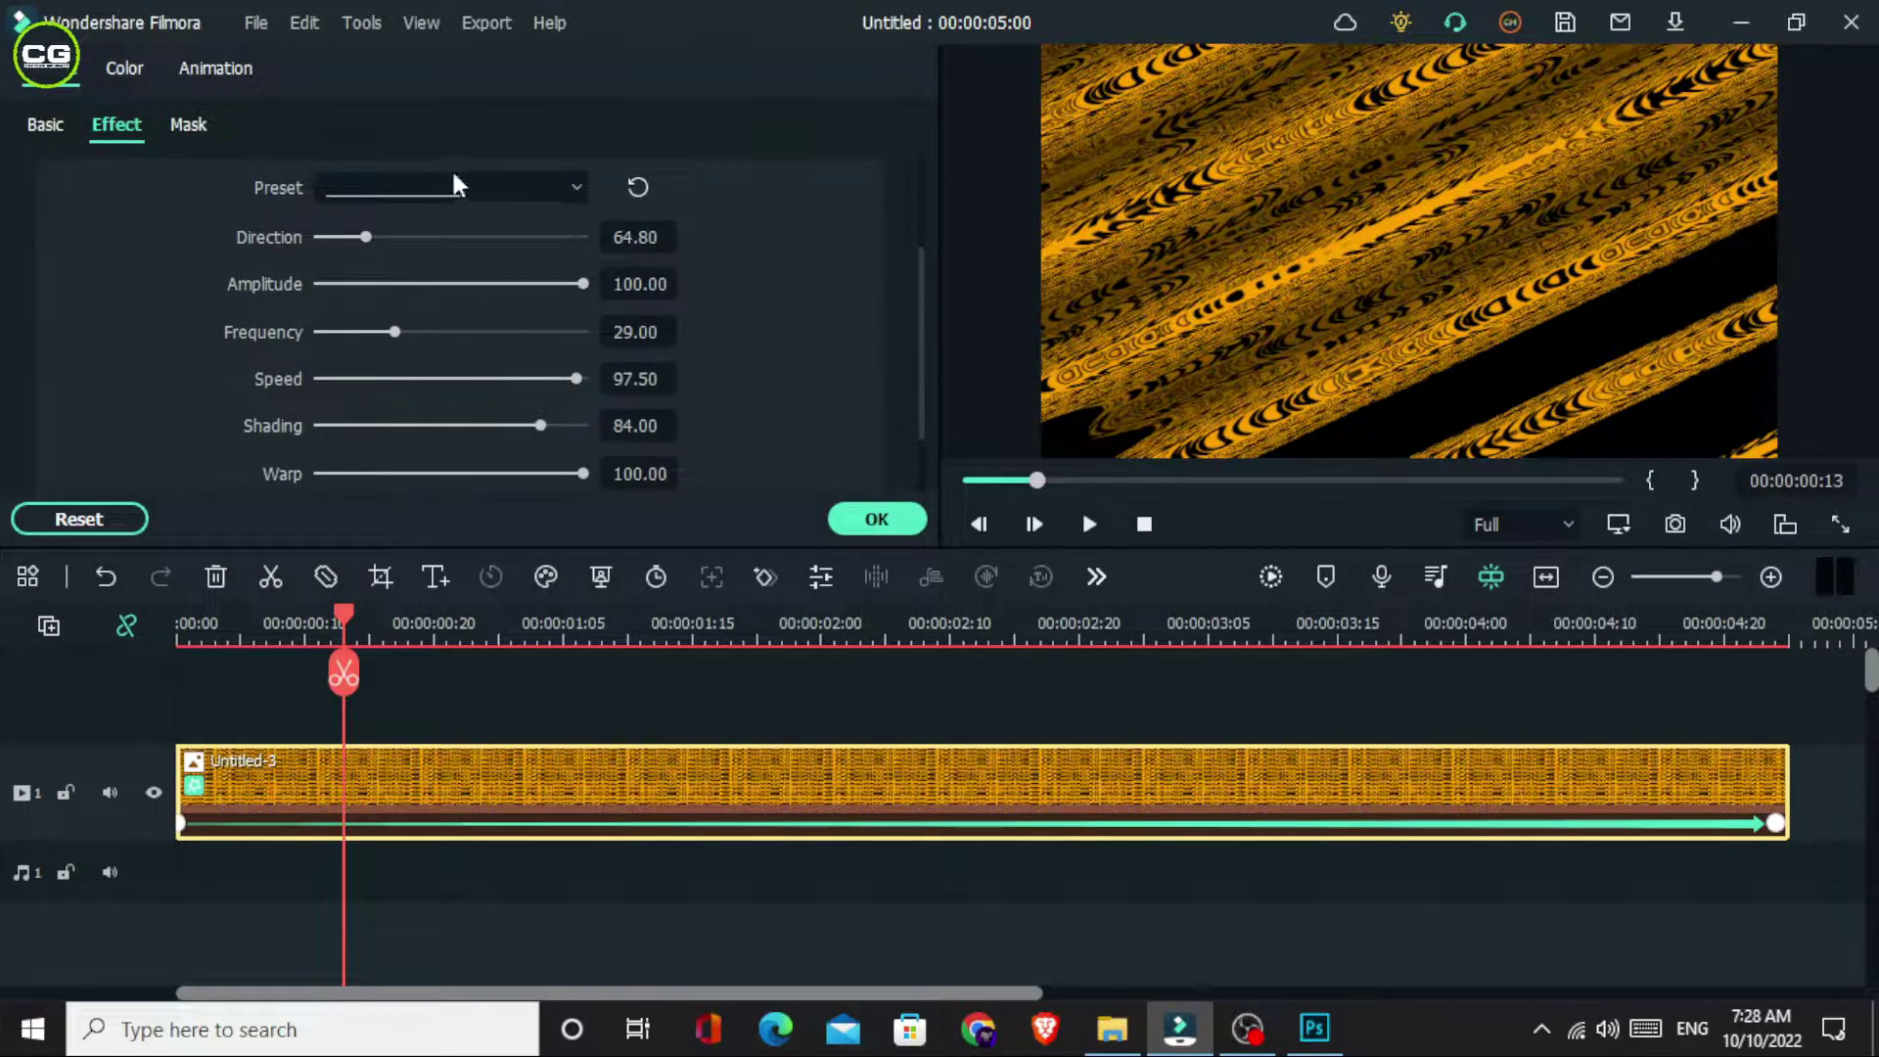
# - Try the Beam Up and Pond Water Rolling Waves presets, then return to the blank custom preset
pyautogui.click(420, 188)
pyautogui.scroll(2, 401, 254)
pyautogui.click(393, 245)
pyautogui.scroll(-4, 457, 191)
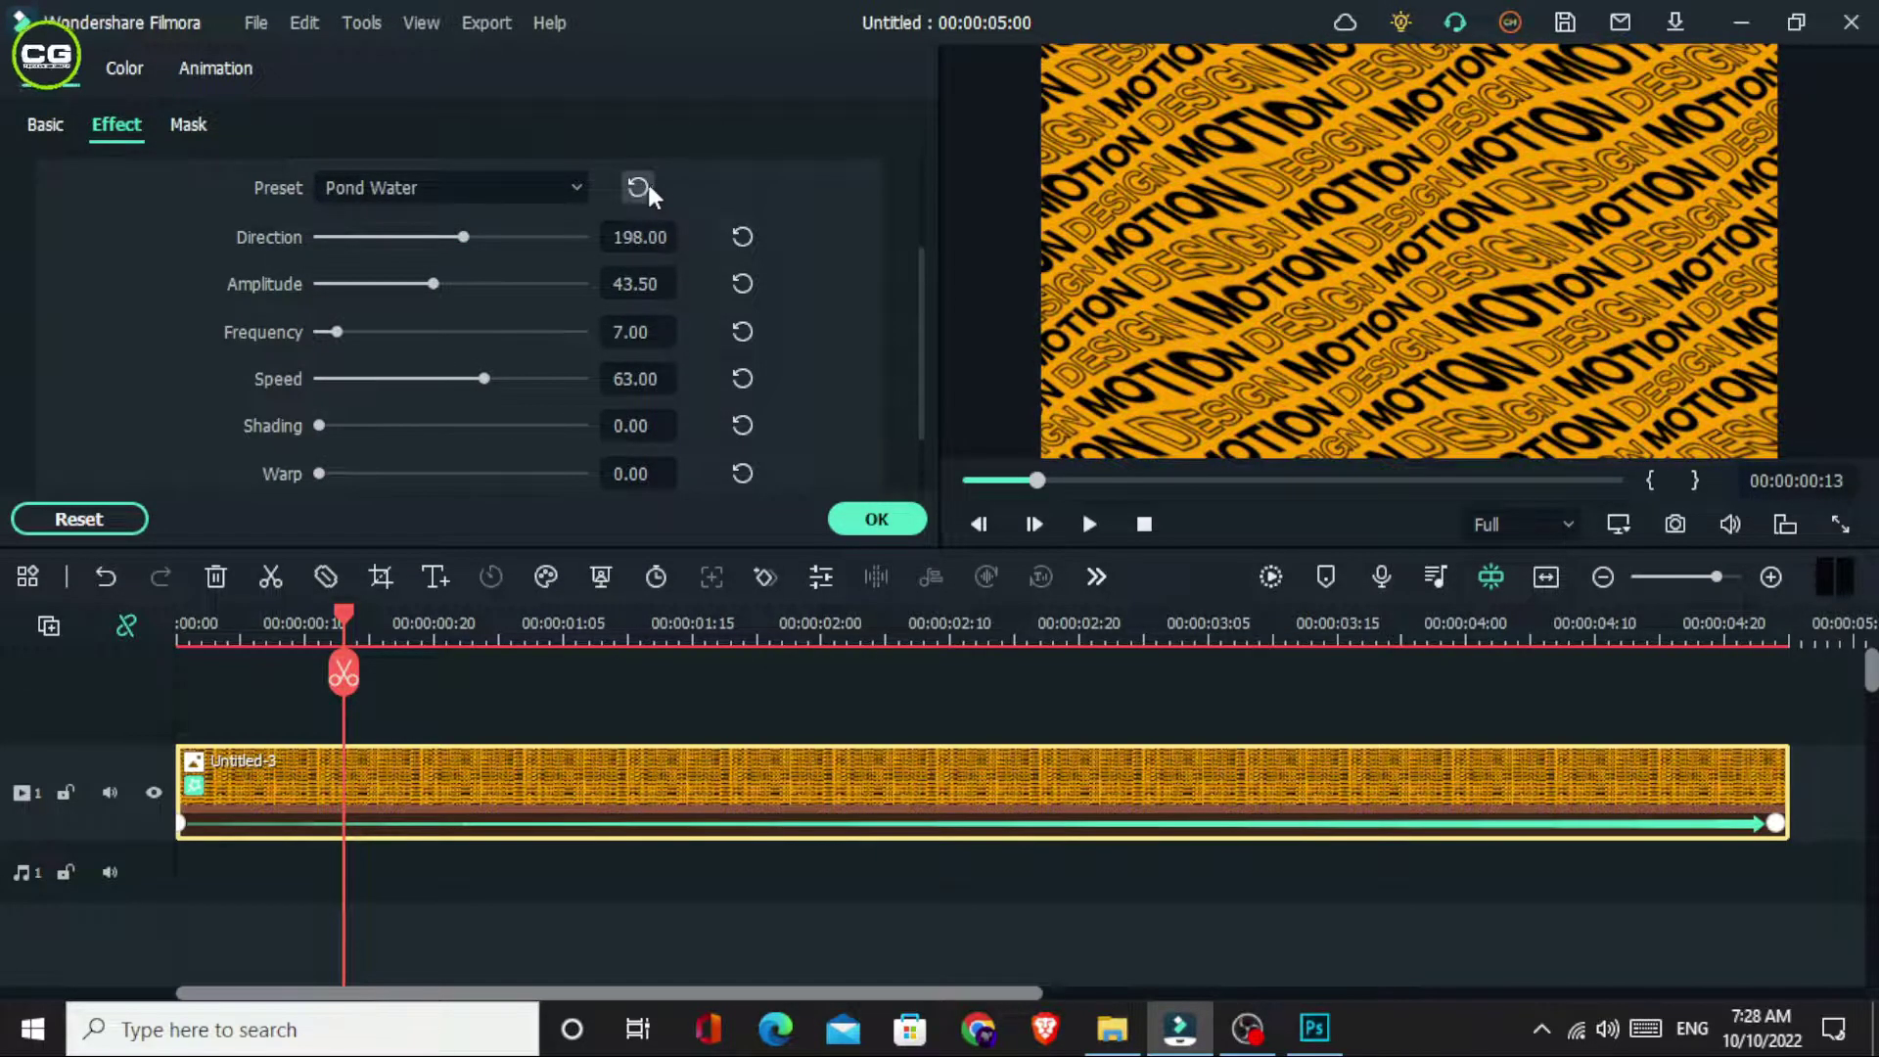
pyautogui.click(638, 187)
pyautogui.click(514, 194)
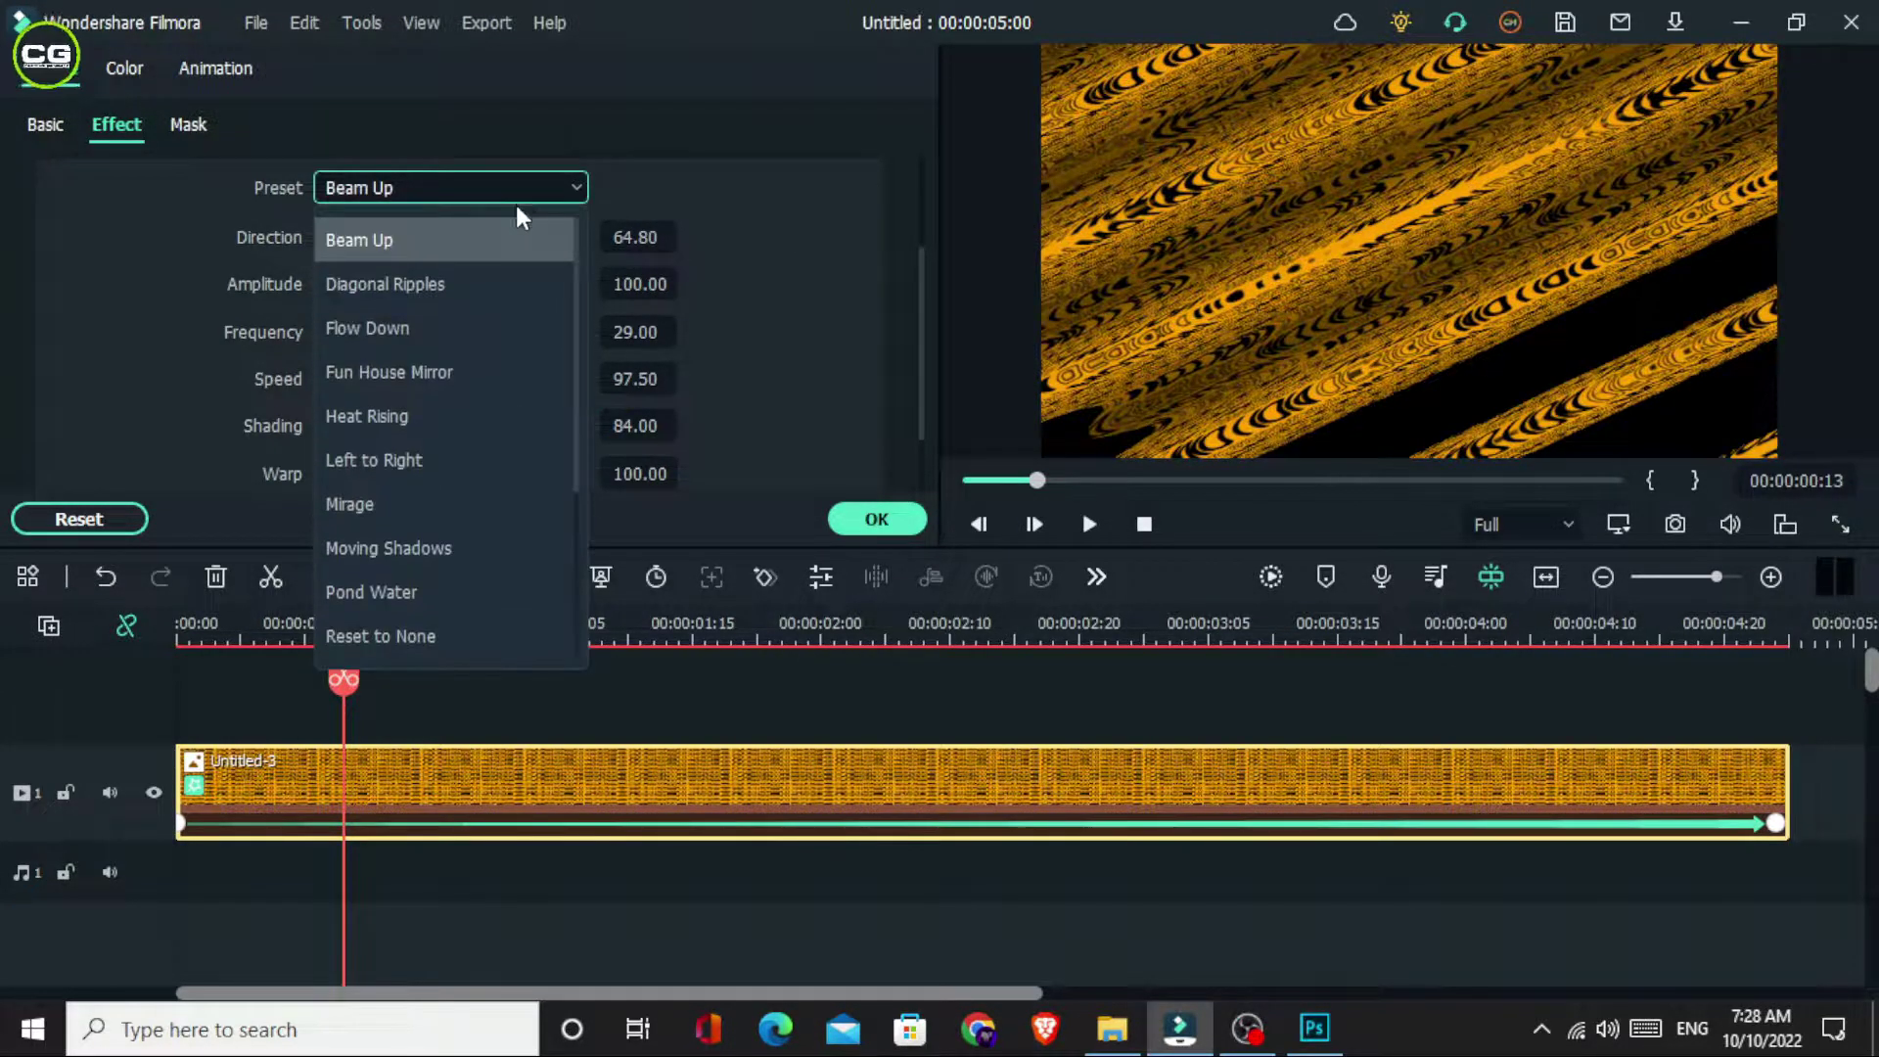
pyautogui.scroll(-2, 456, 511)
pyautogui.click(438, 538)
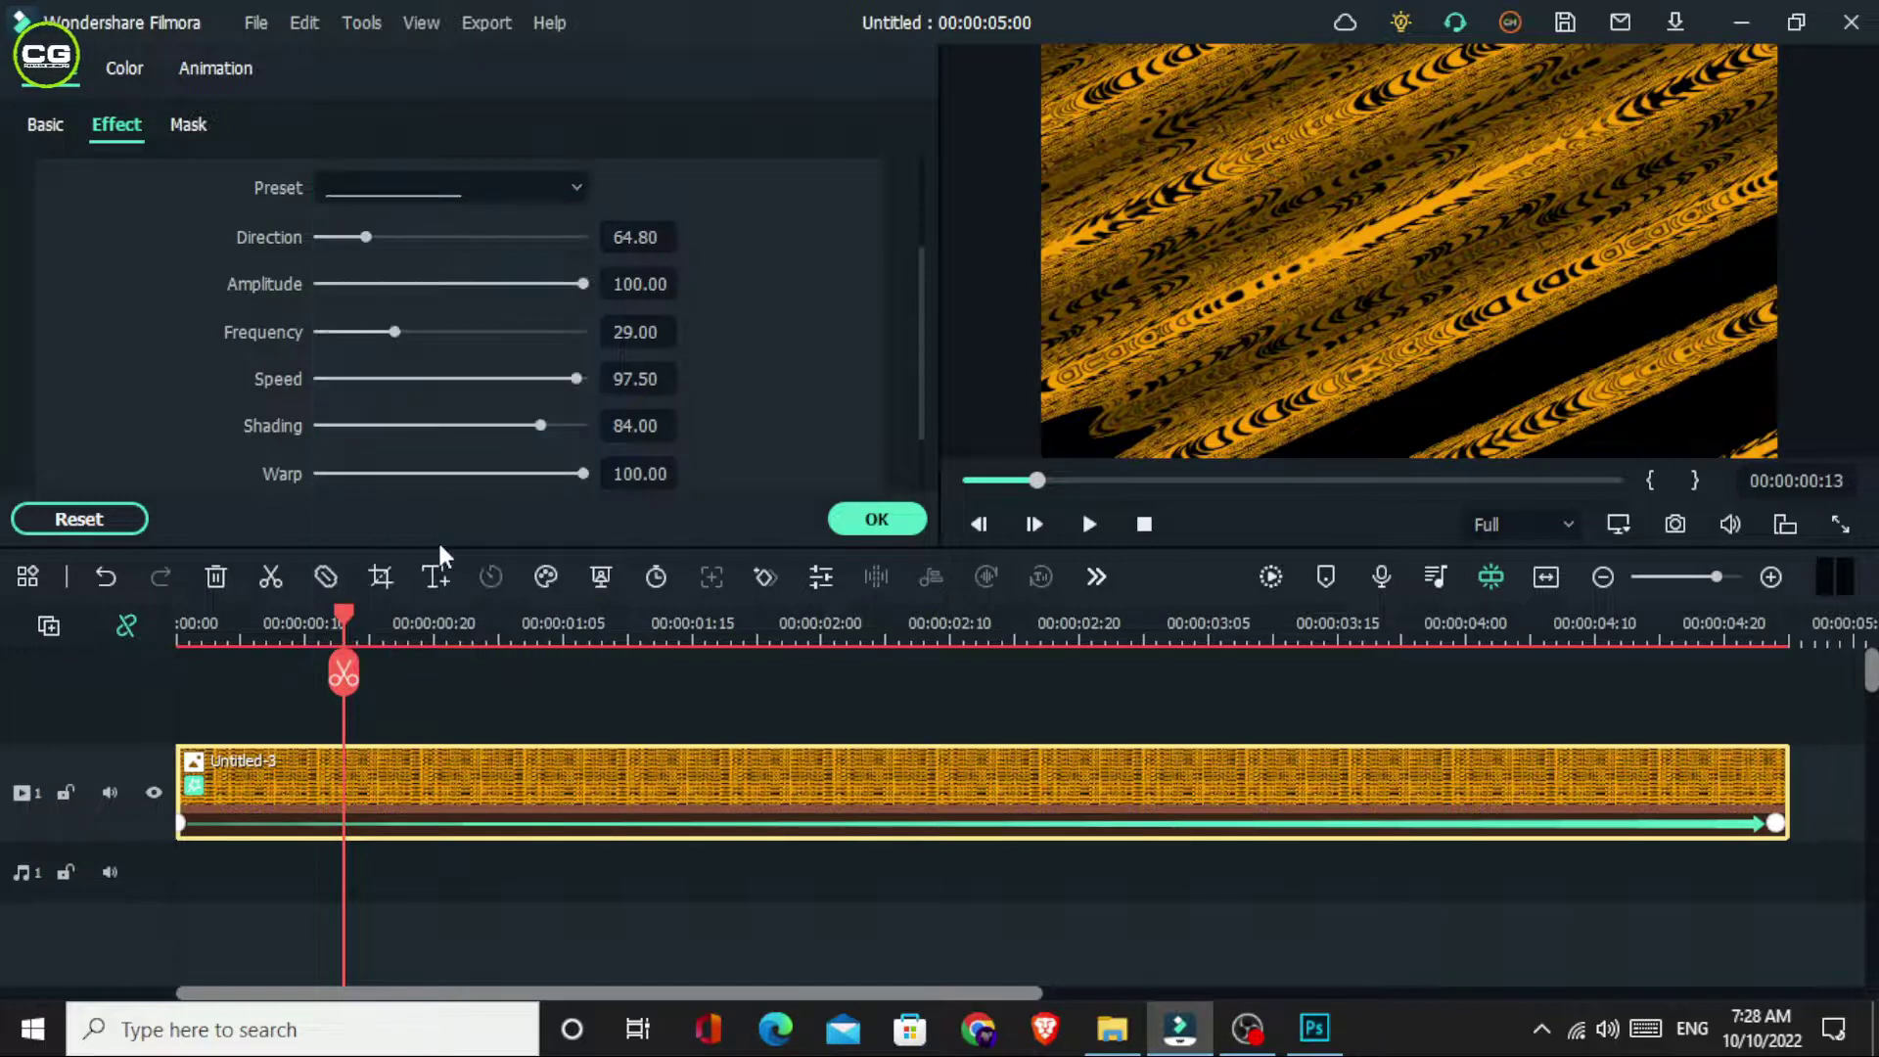
# - Set Rolling Waves Direction to 60 and Amplitude to 5
pyautogui.click(629, 240)
pyautogui.press('Return')
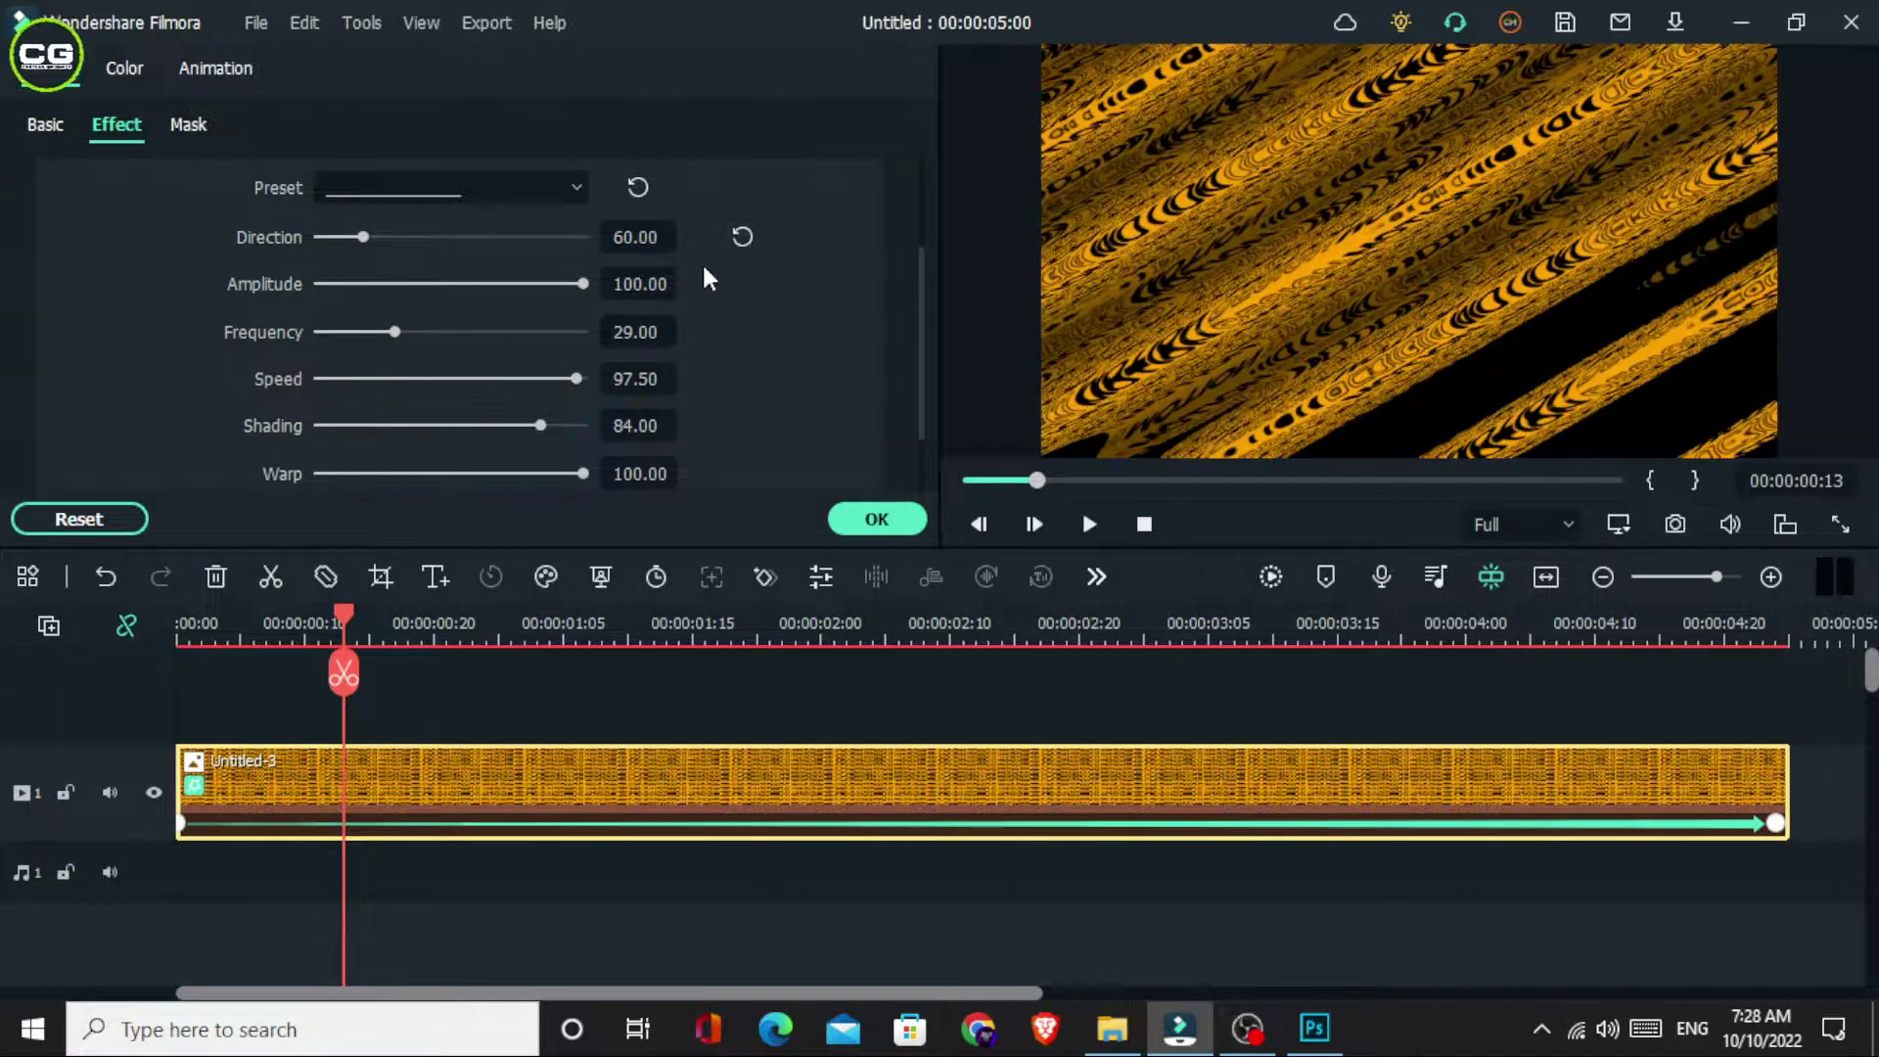
pyautogui.click(637, 286)
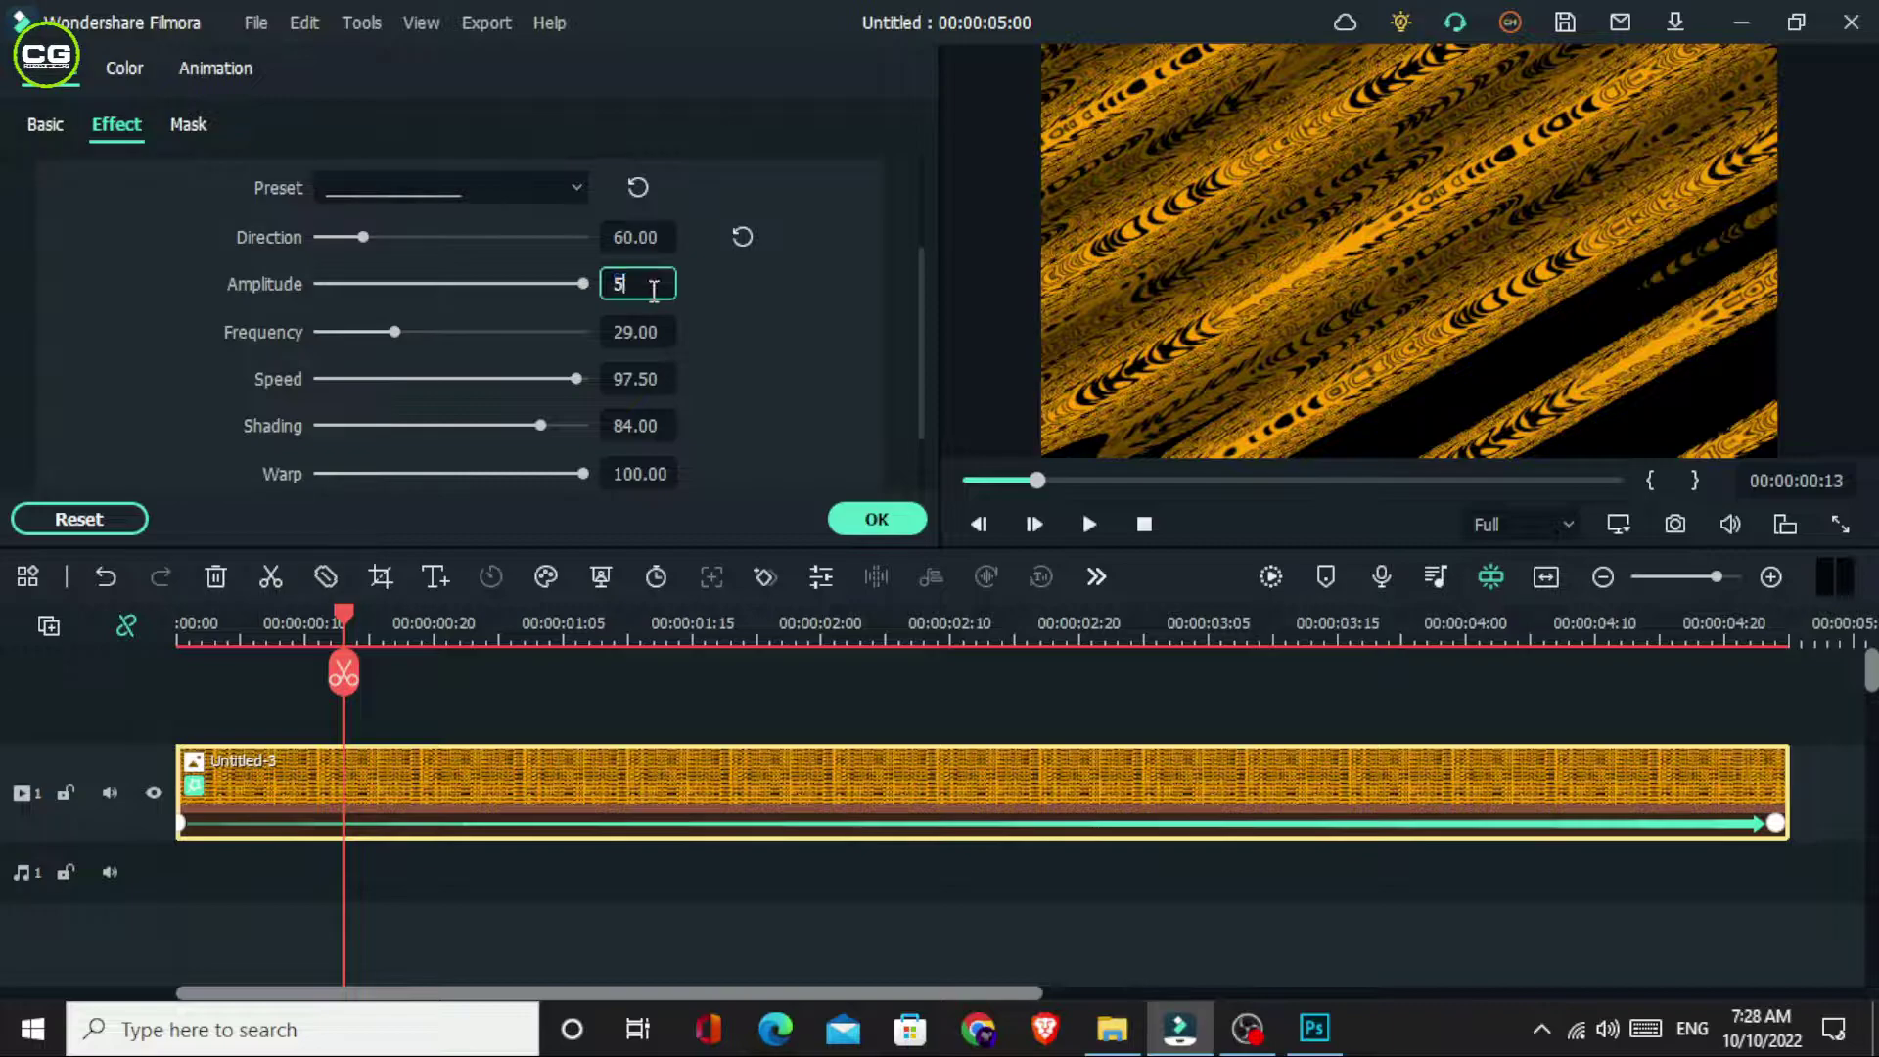
pyautogui.press('Return')
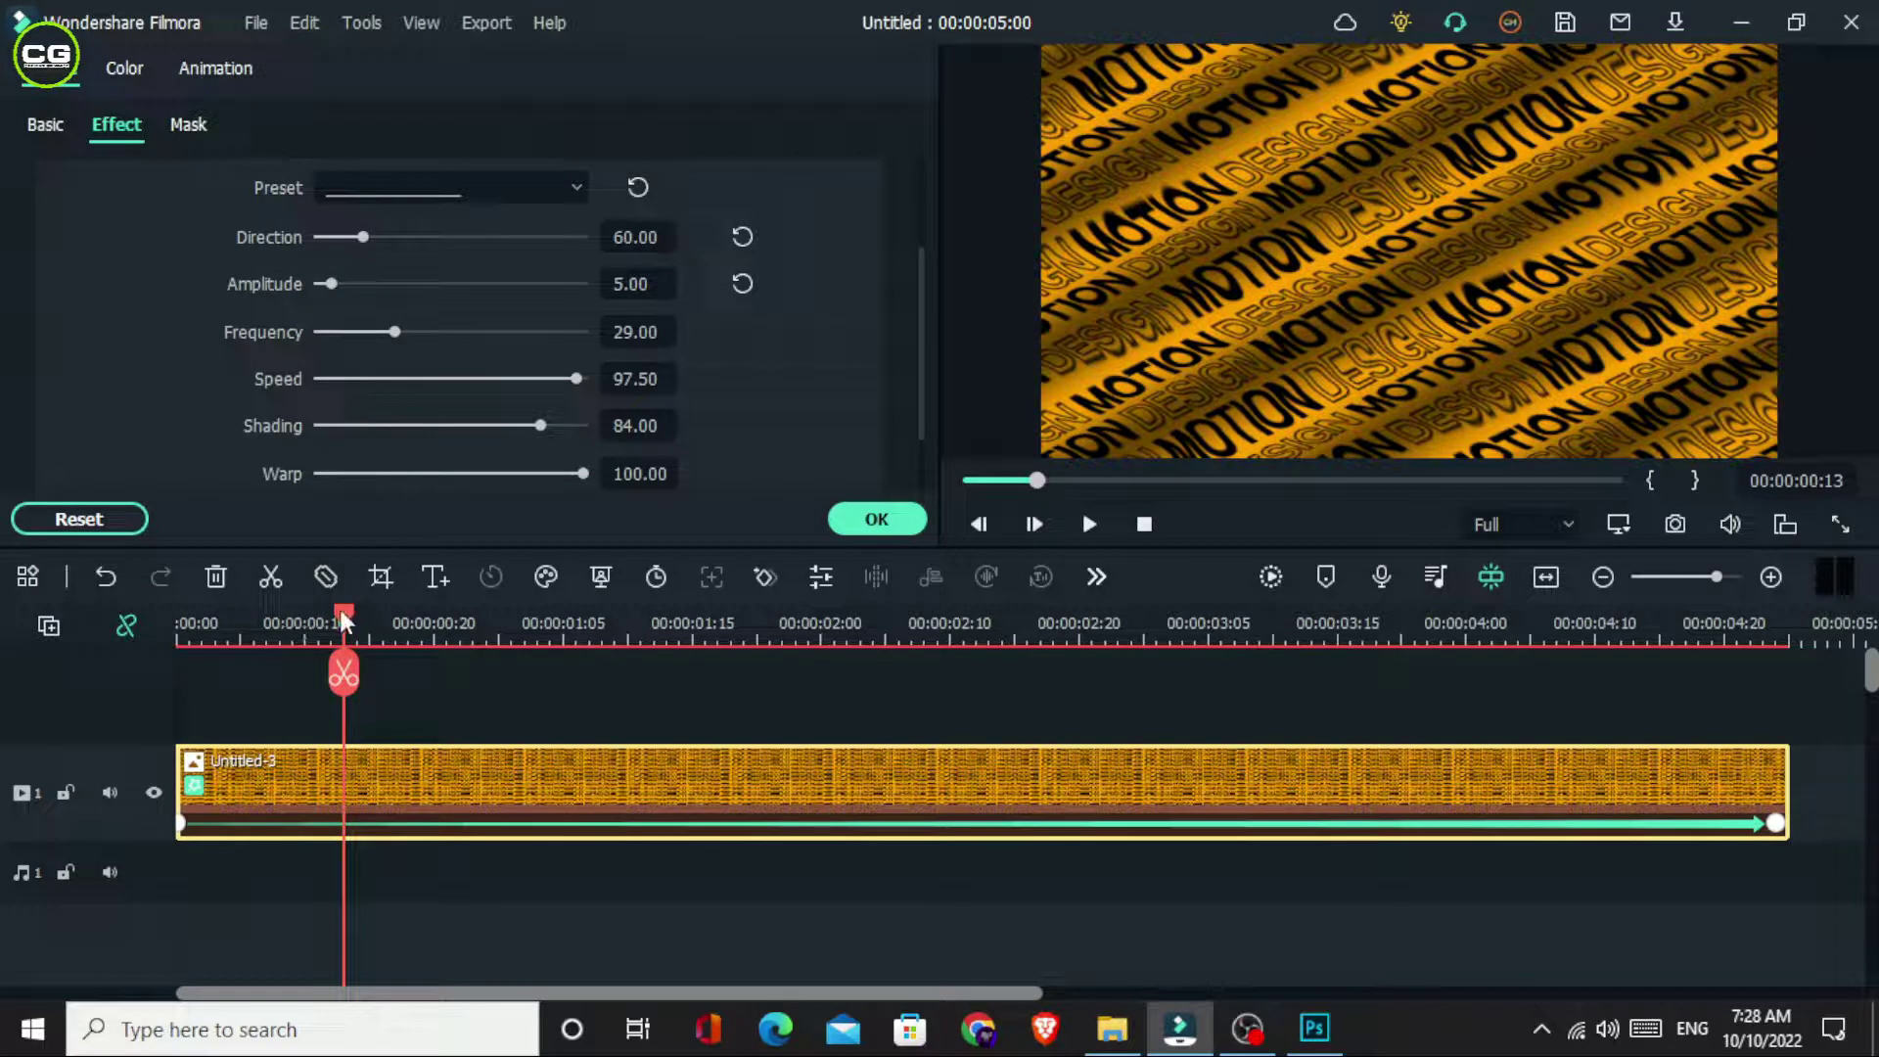
# - Scrub ahead and lower the preview quality to 1/8
pyautogui.moveTo(342, 619); pyautogui.dragTo(551, 637)
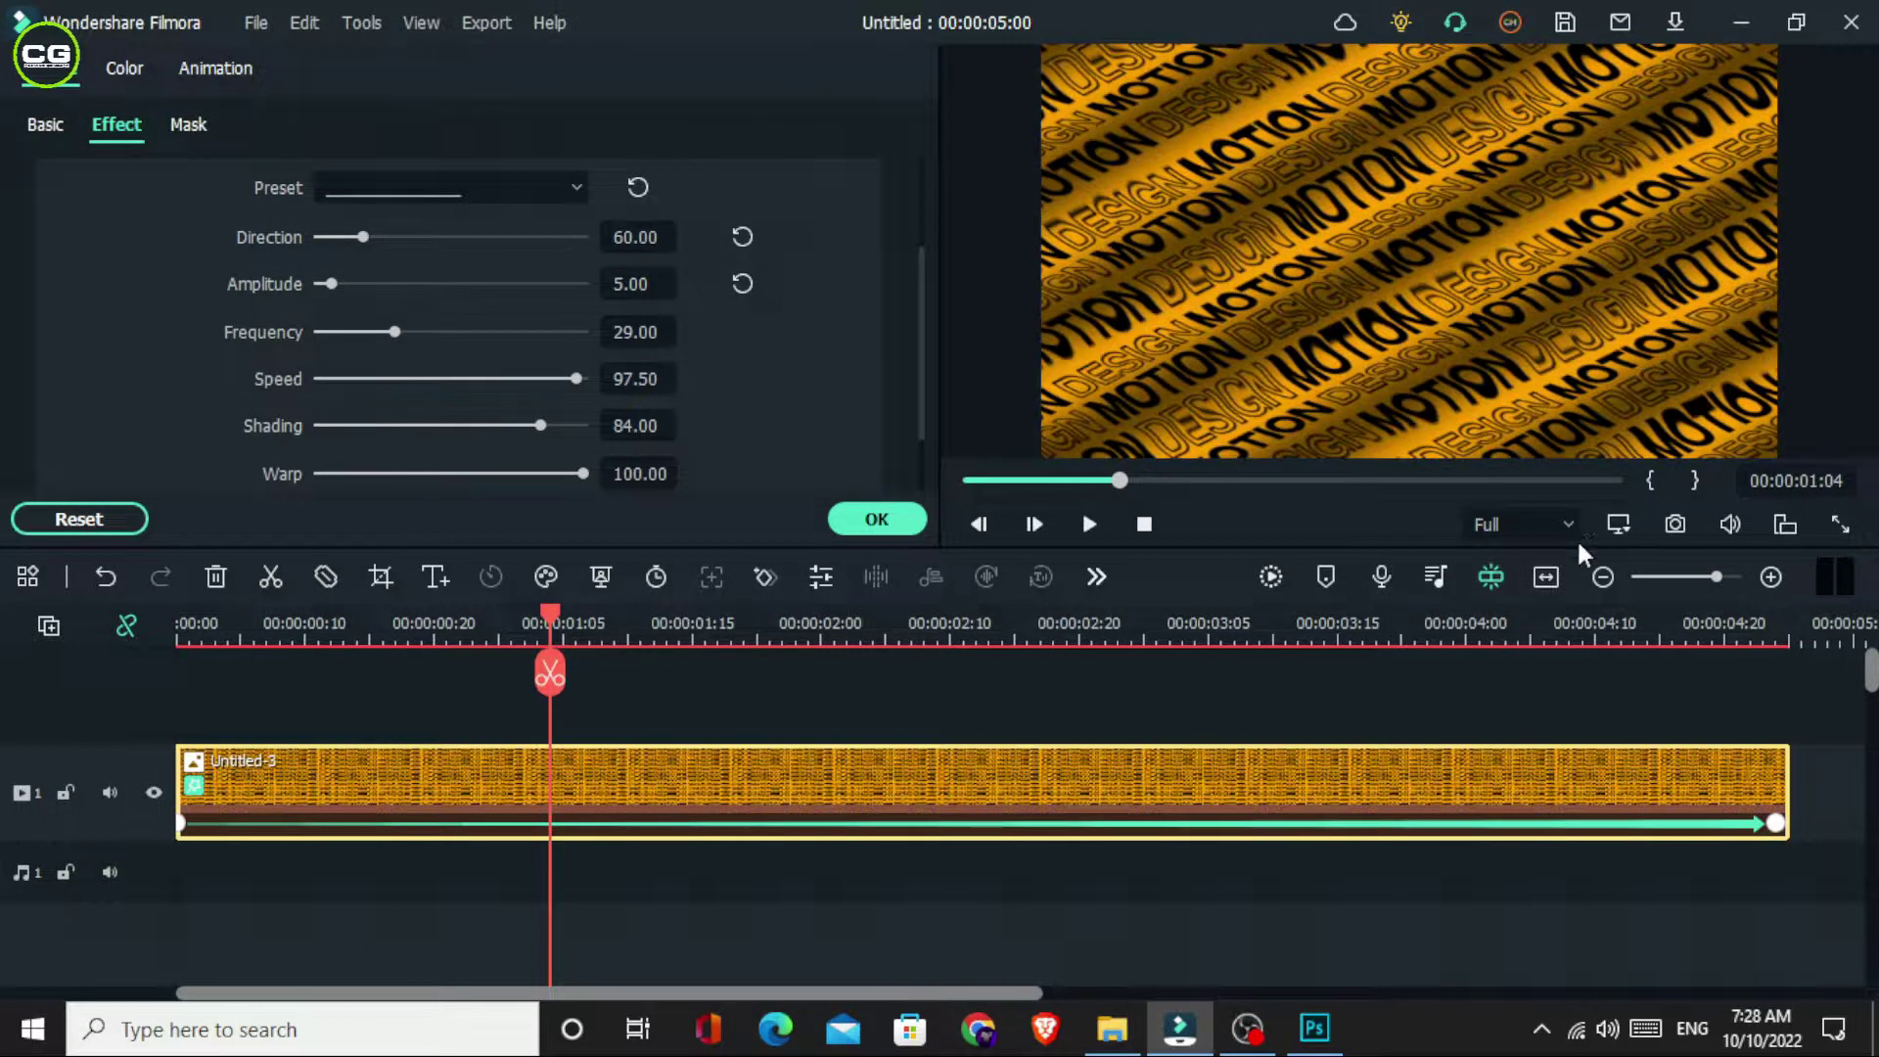
pyautogui.click(1558, 529)
pyautogui.click(1526, 707)
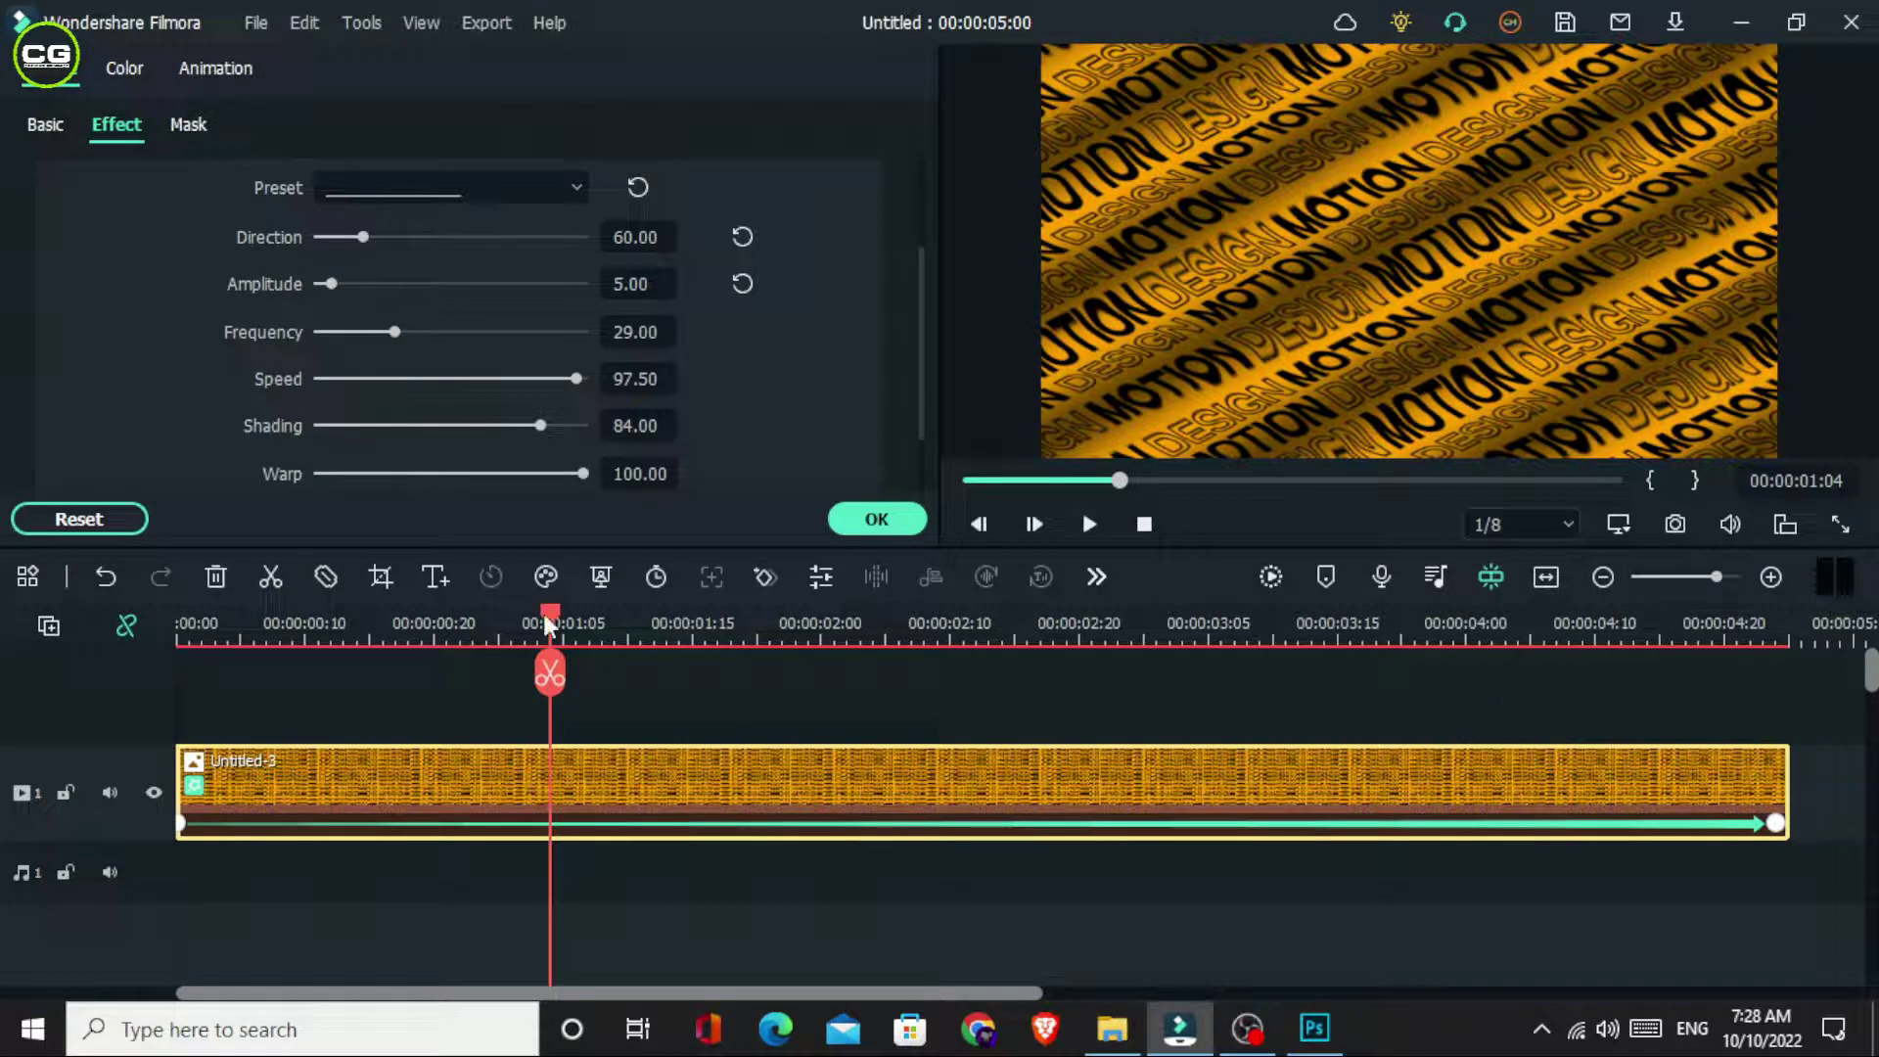
# - At 00:00:01:11, set Rolling Waves Speed to 60
pyautogui.moveTo(544, 616); pyautogui.dragTo(645, 619)
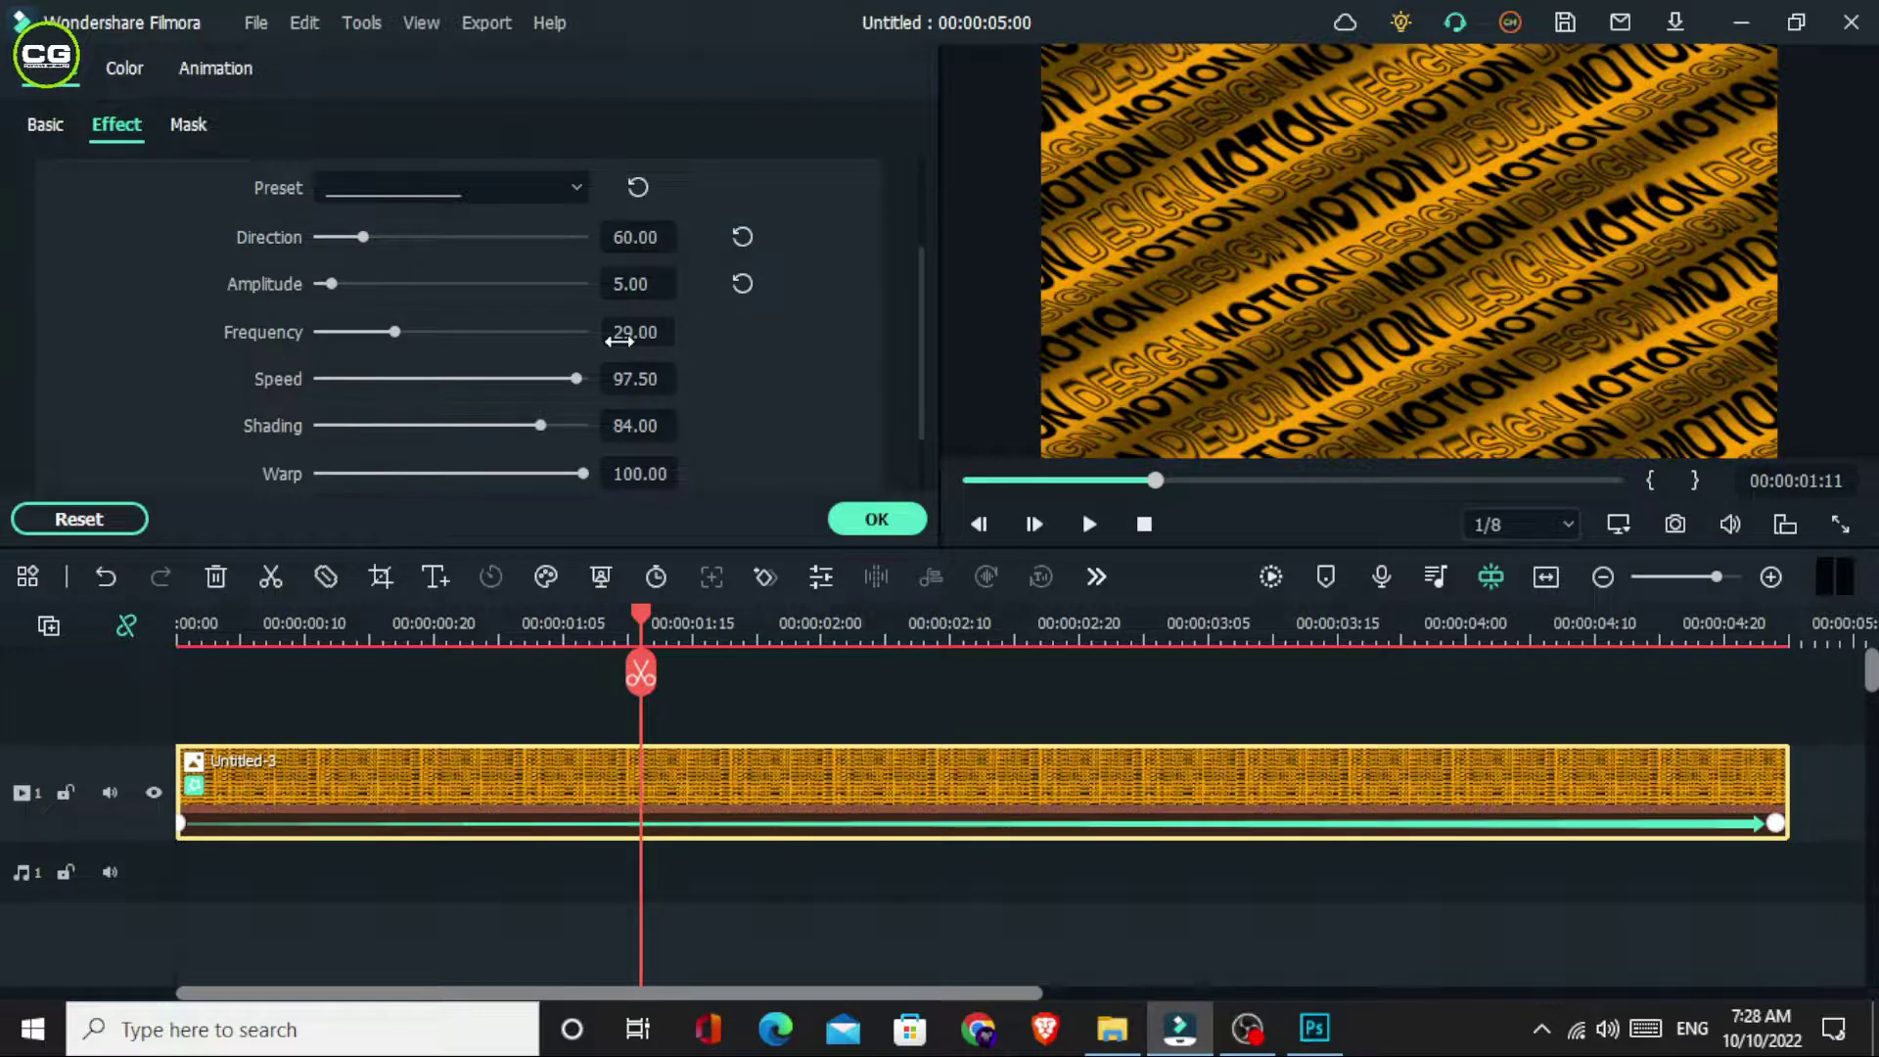
pyautogui.click(637, 376)
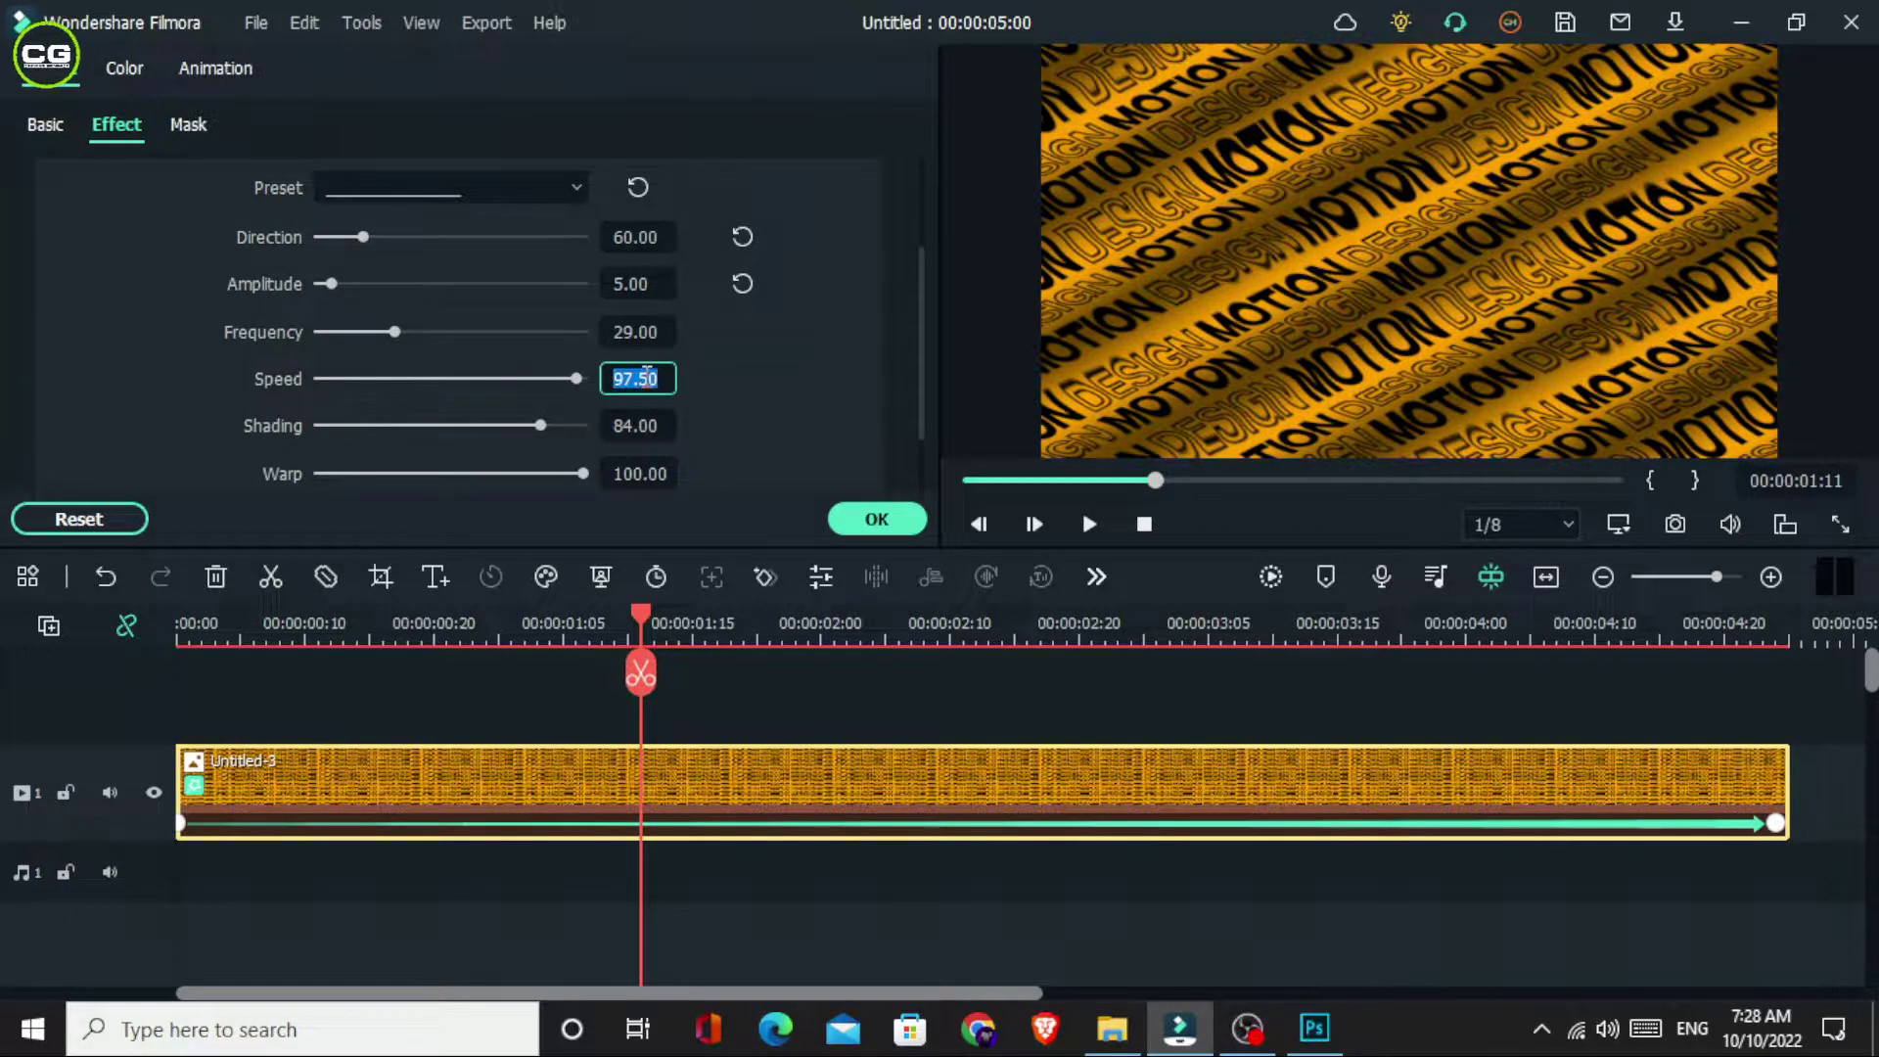
pyautogui.write('60')
pyautogui.press('Return')
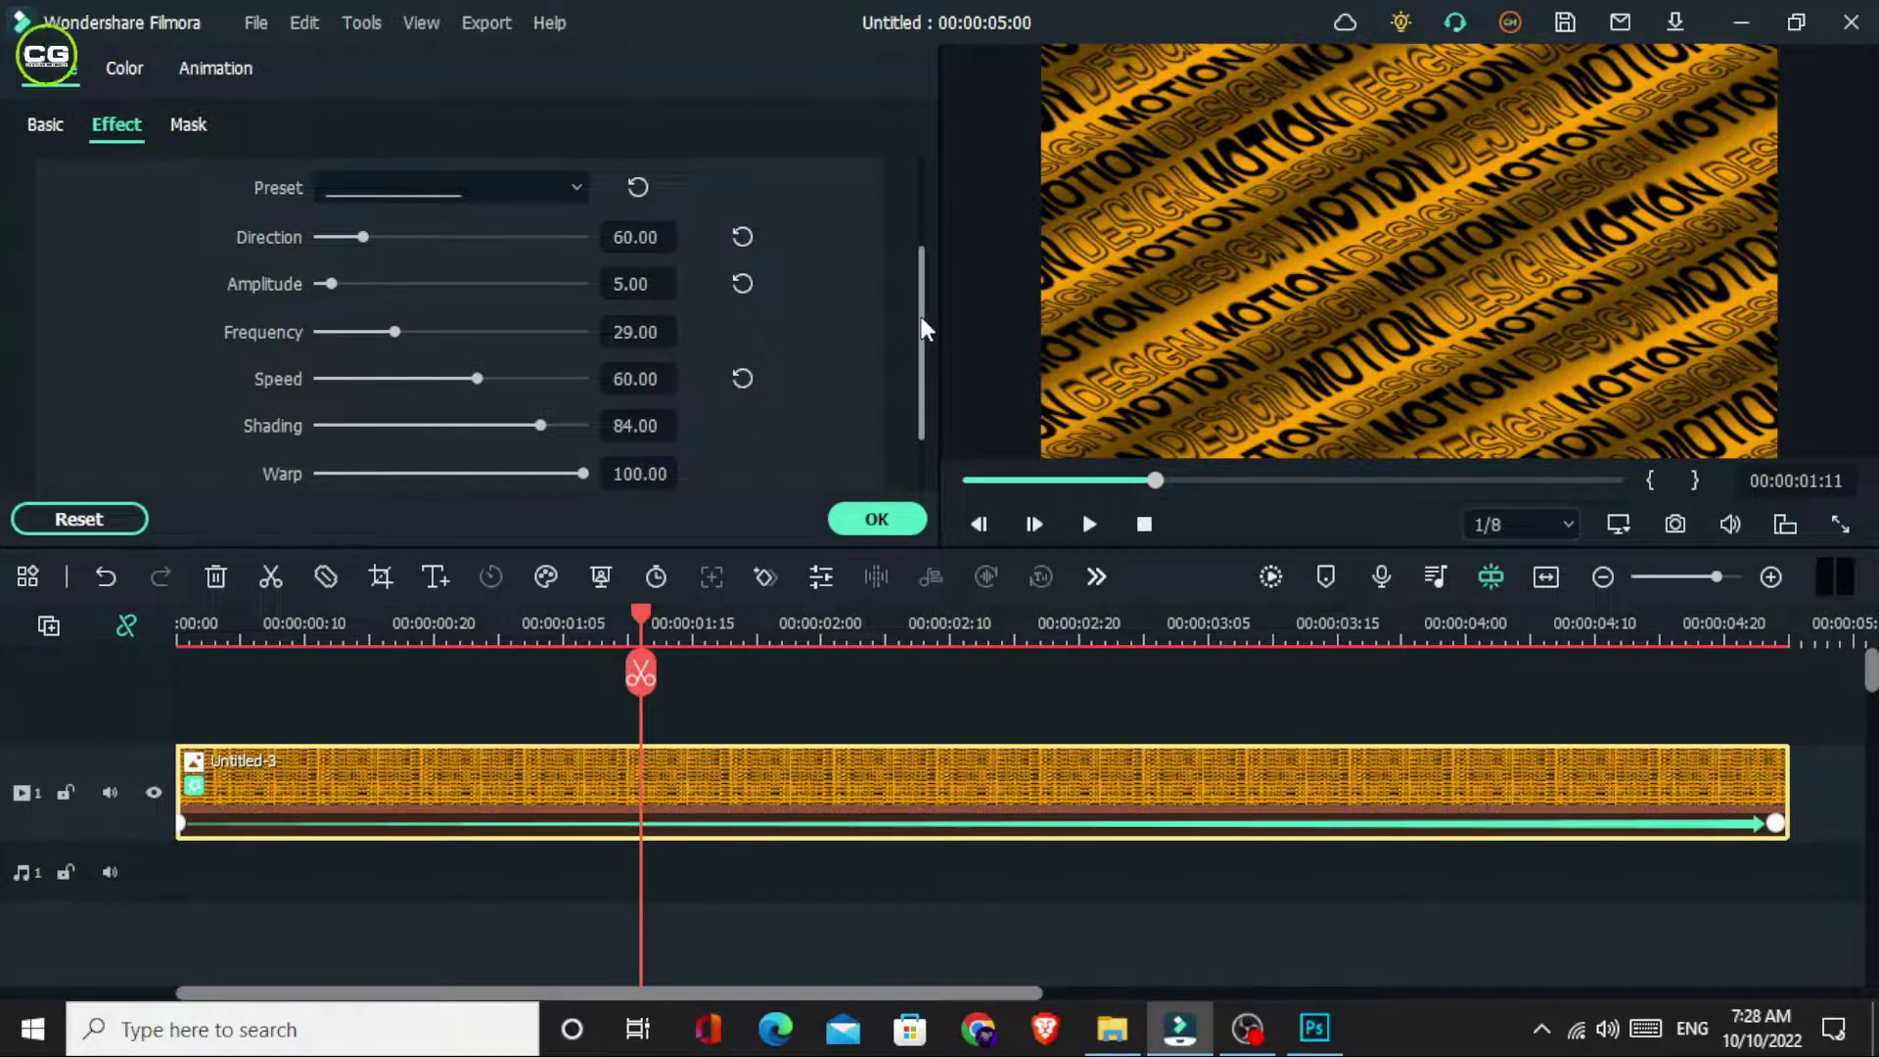
# - Scrub the timeline to review the rolling waves, returning the playhead to the start
pyautogui.scroll(-1, 922, 330)
pyautogui.scroll(1, 927, 323)
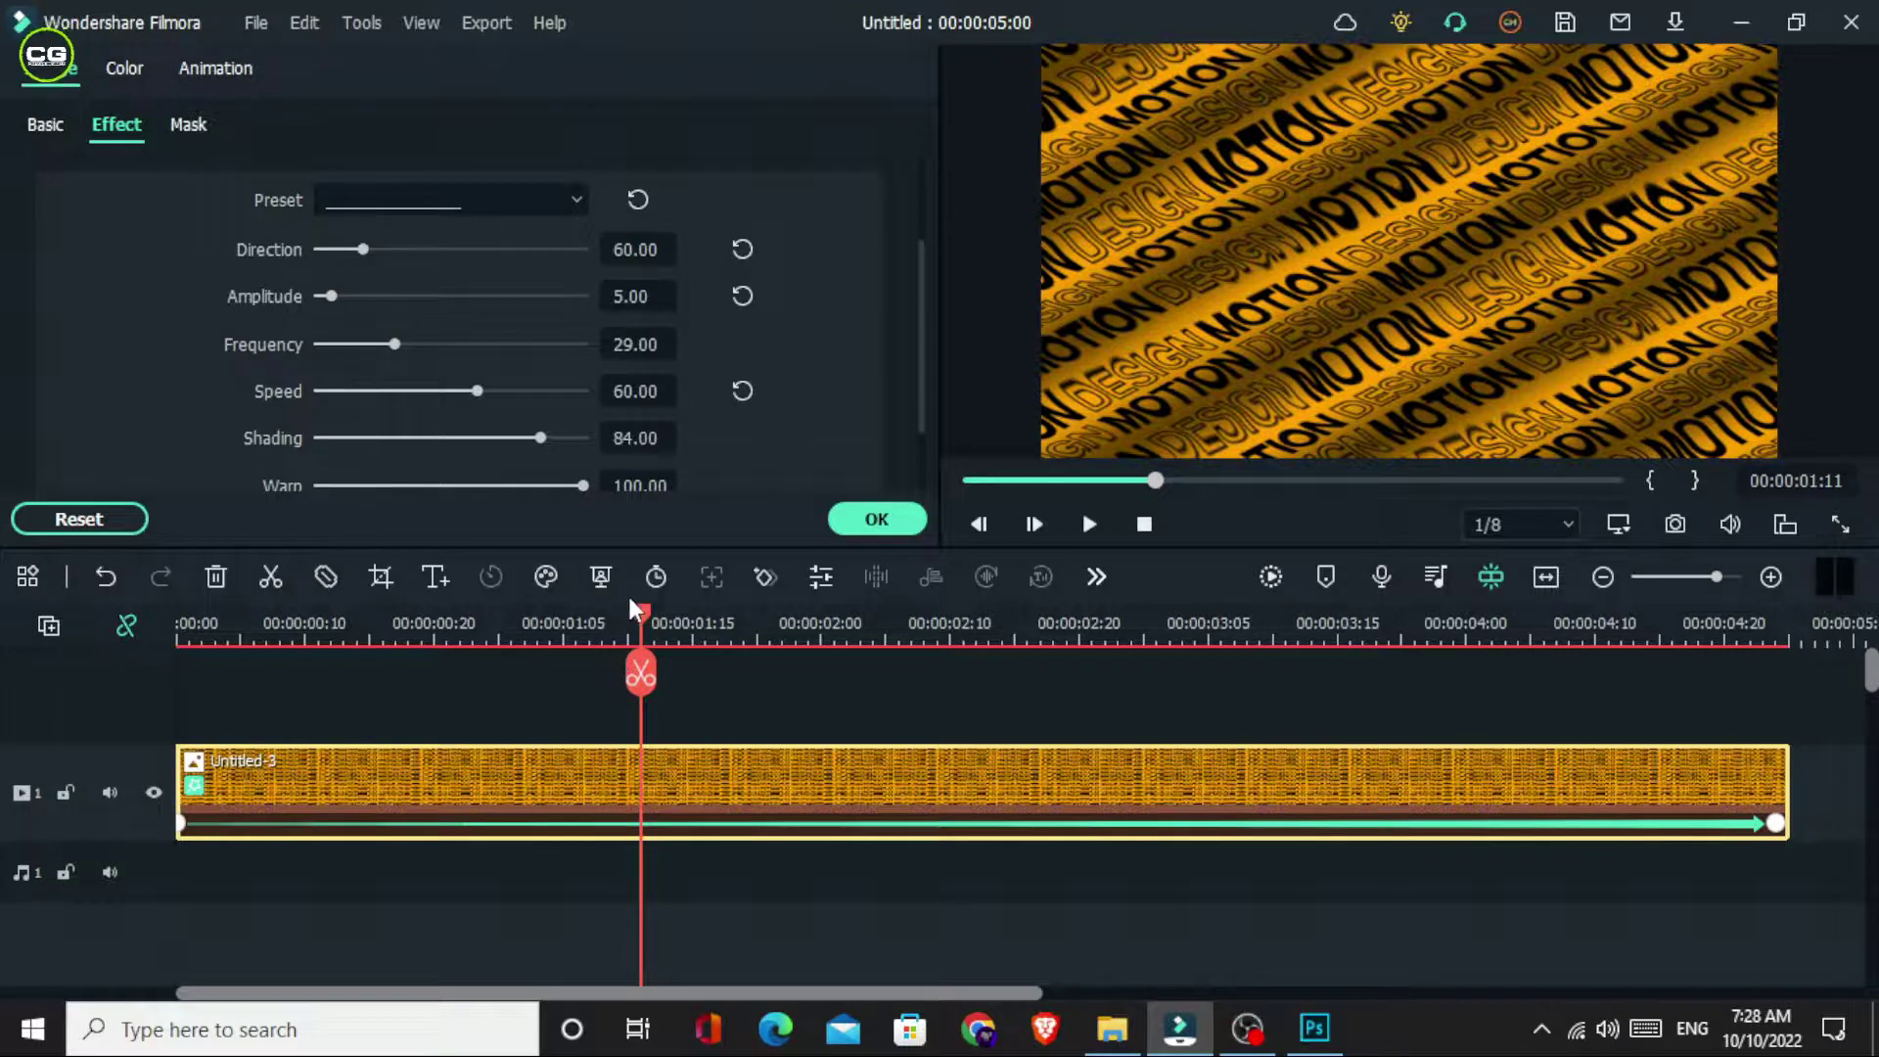
pyautogui.moveTo(629, 604); pyautogui.dragTo(435, 634)
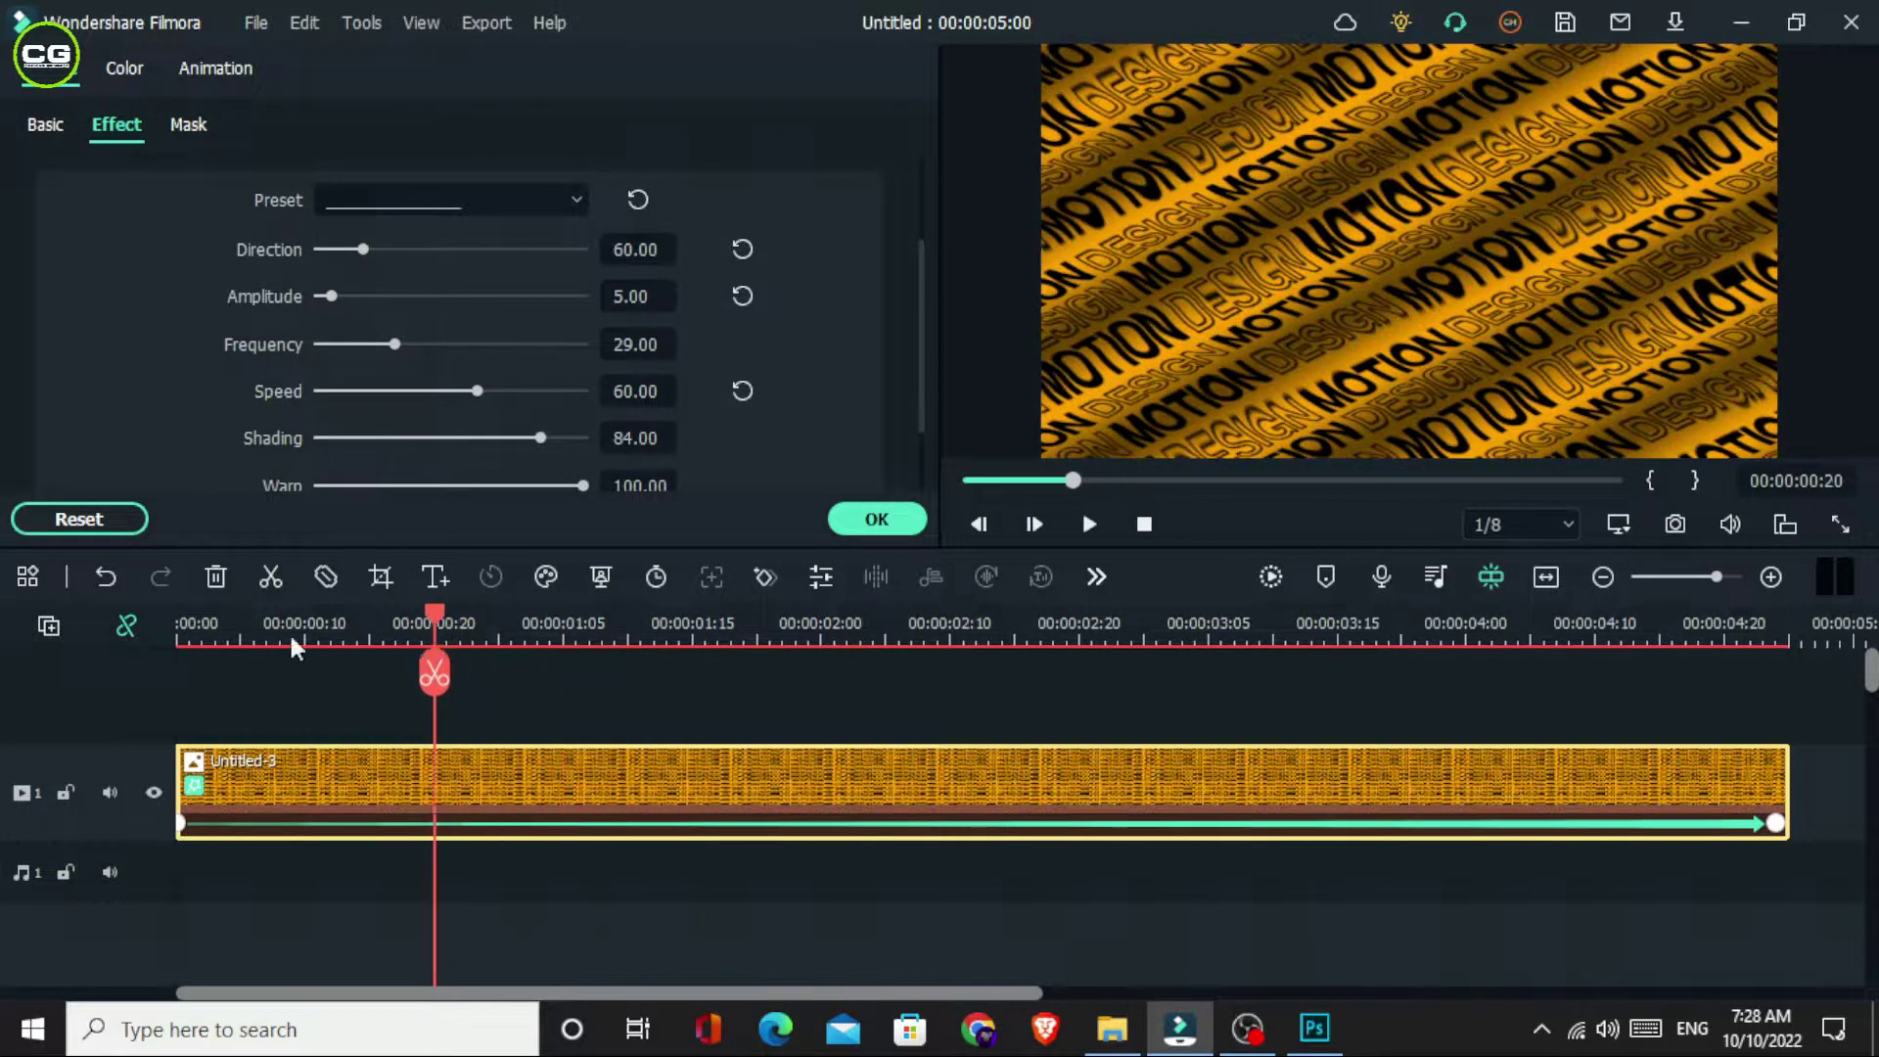
pyautogui.moveTo(290, 631); pyautogui.dragTo(168, 634)
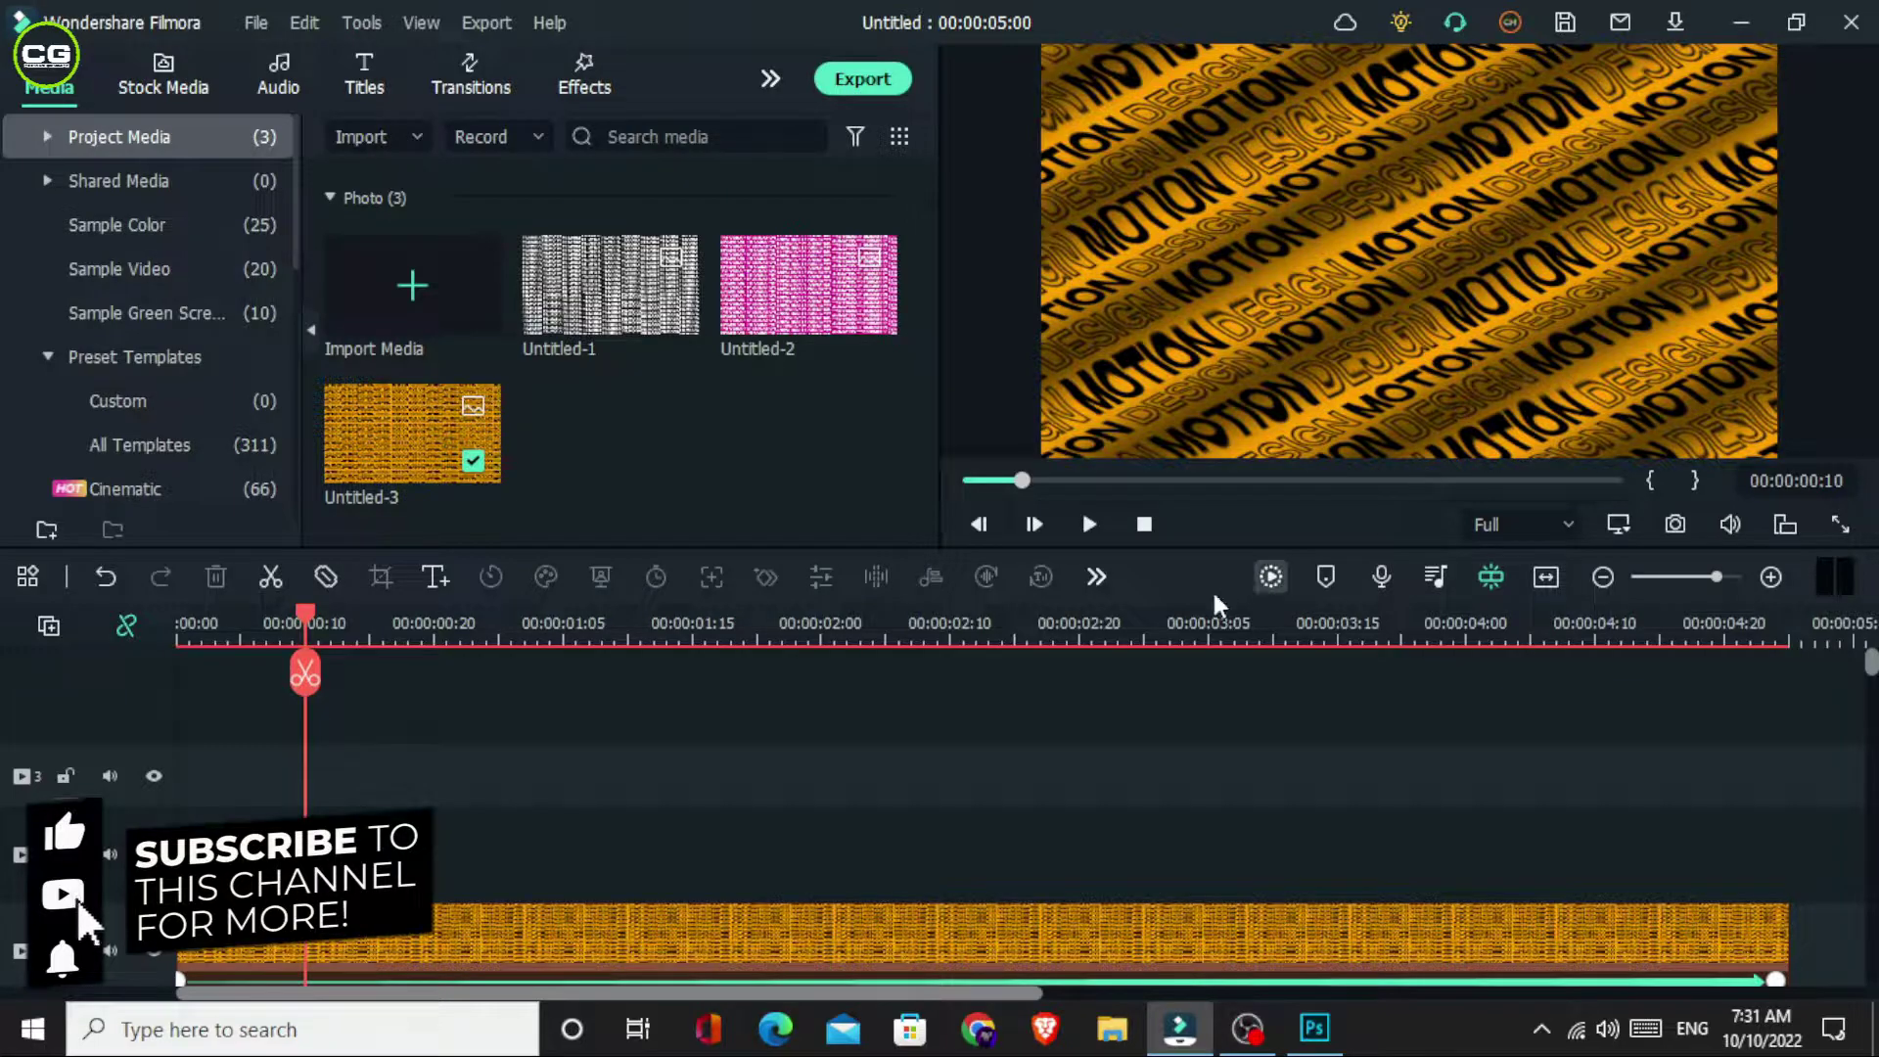
# - Render the 125-frame preview, then play the rippling MOTION DESIGN animation from the start
pyautogui.click(1270, 577)
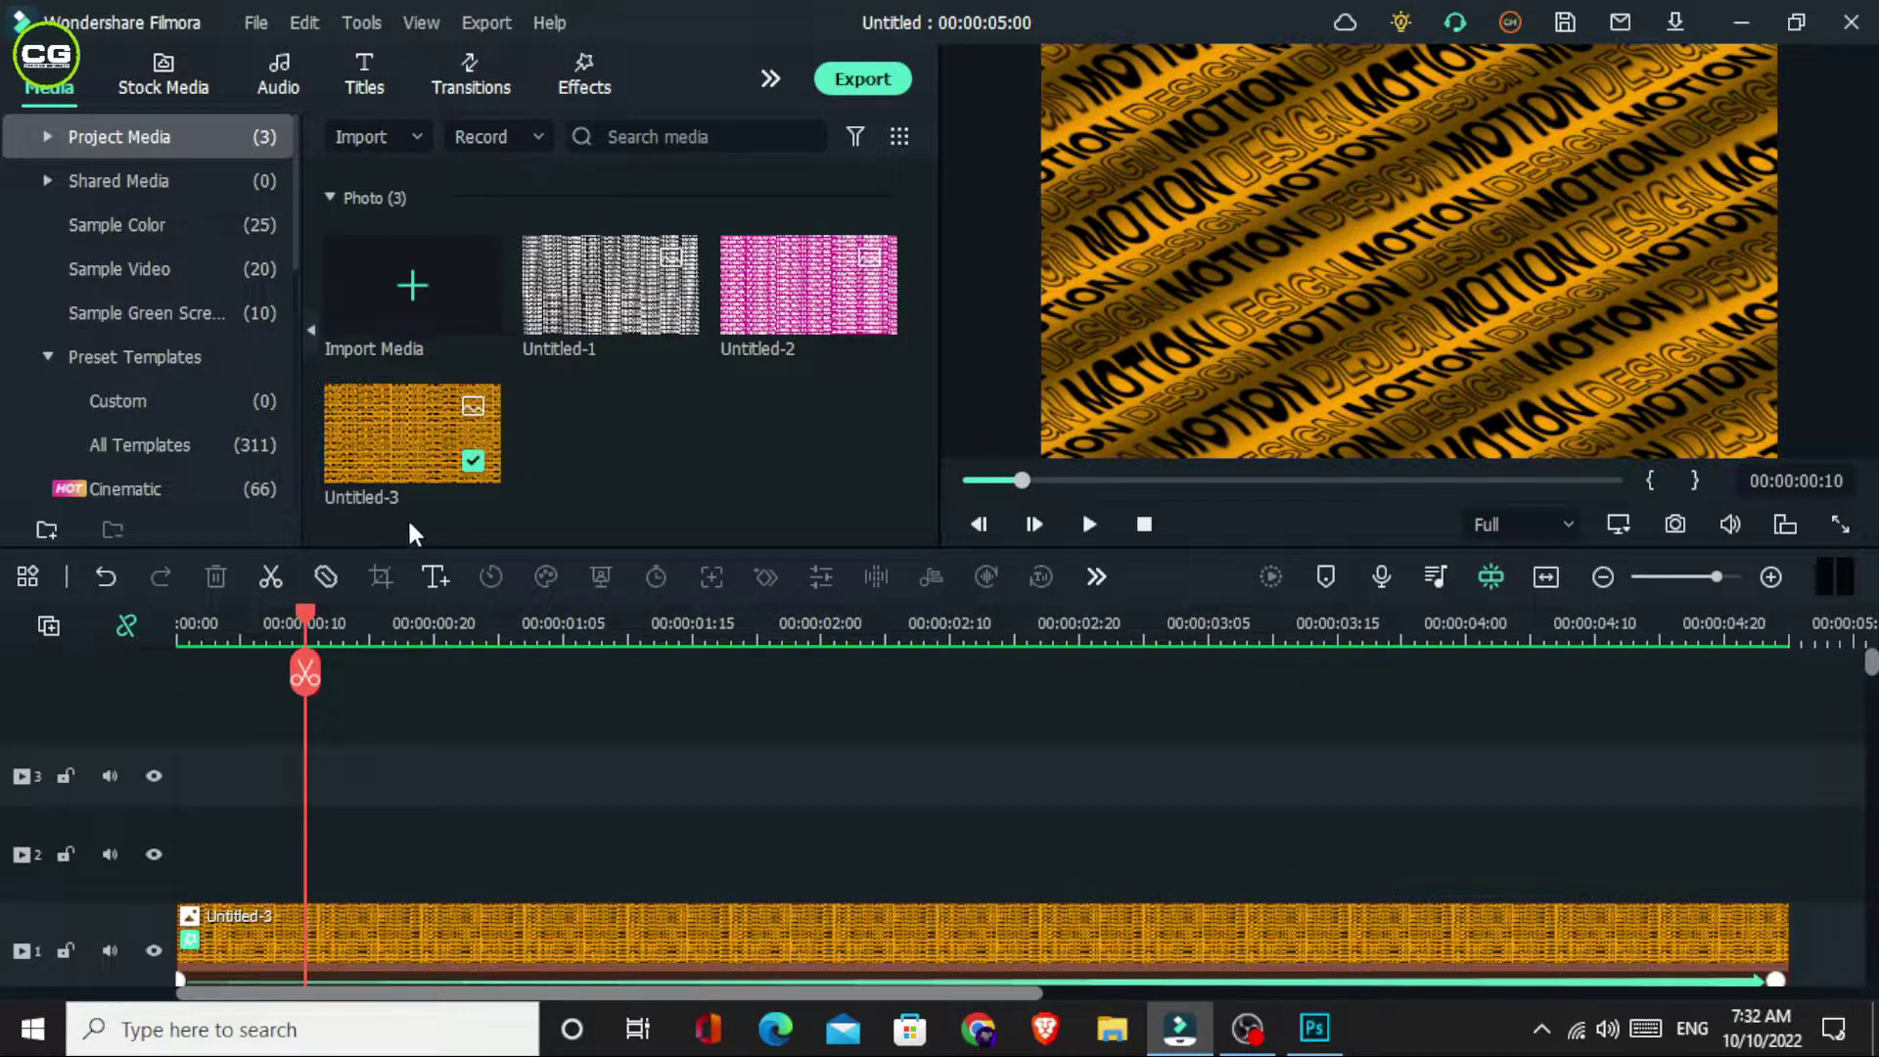
pyautogui.moveTo(305, 614); pyautogui.dragTo(182, 685)
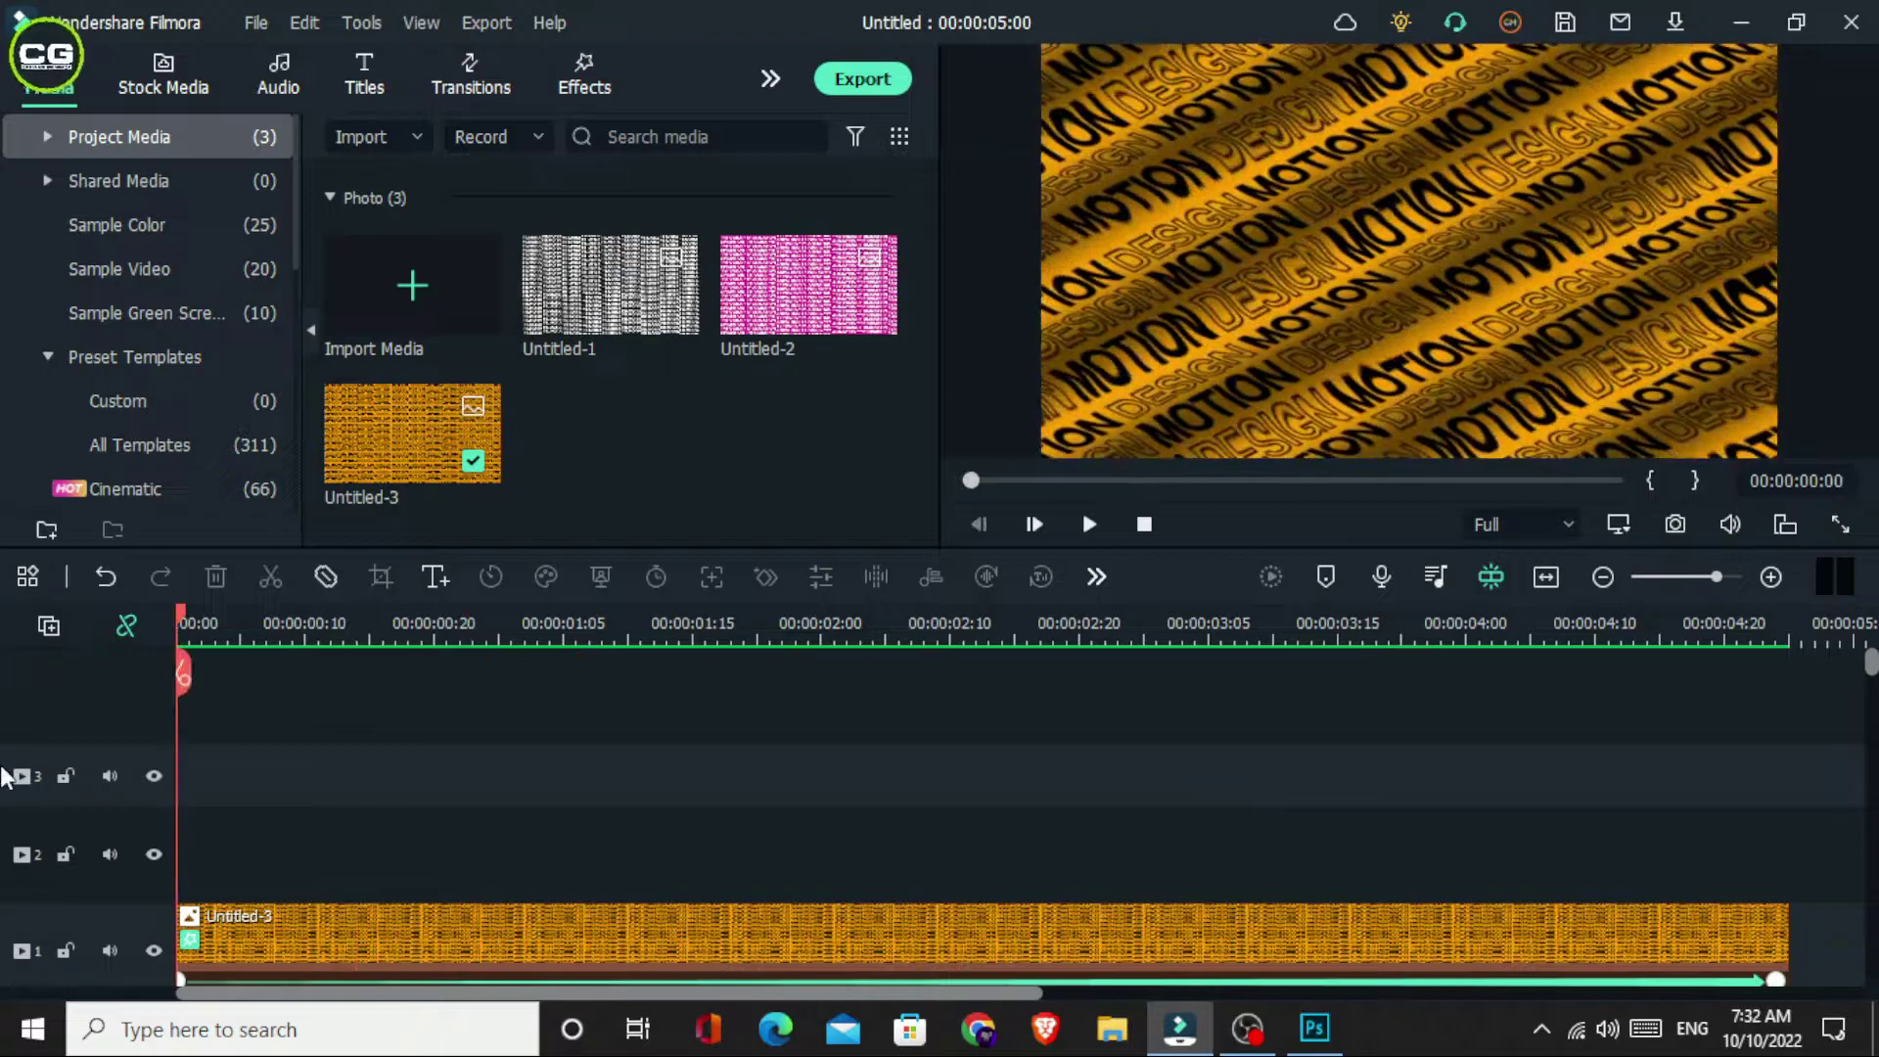
pyautogui.press('space')
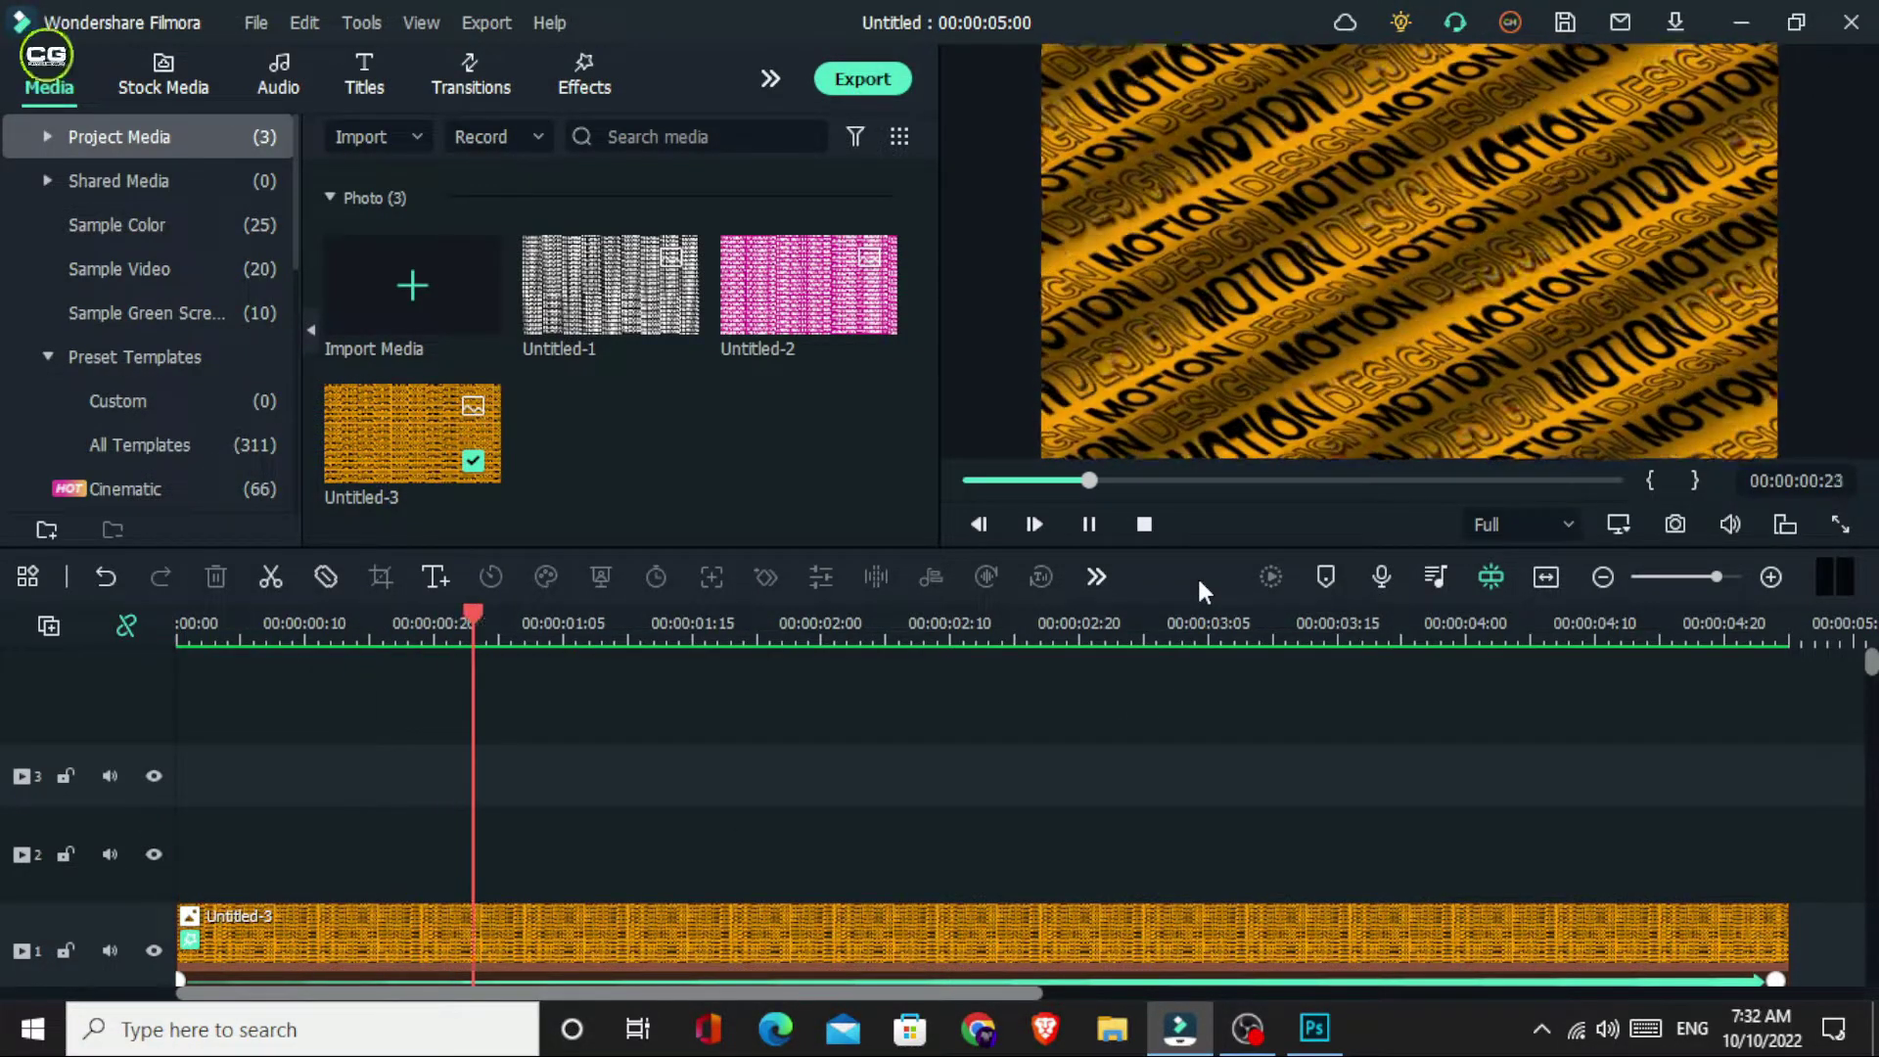